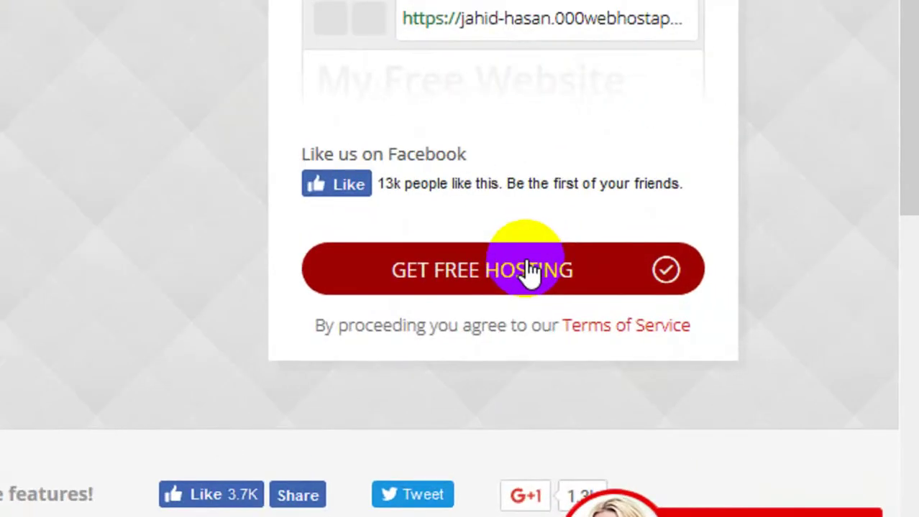
# - Submit the free hosting sign-up form and decline saving the login in the browser
pyautogui.click(529, 269)
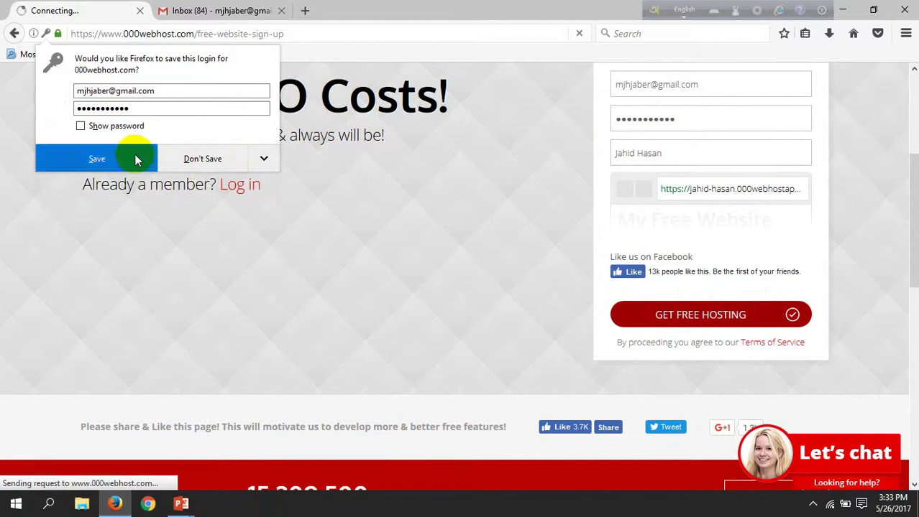
pyautogui.click(263, 159)
pyautogui.click(256, 184)
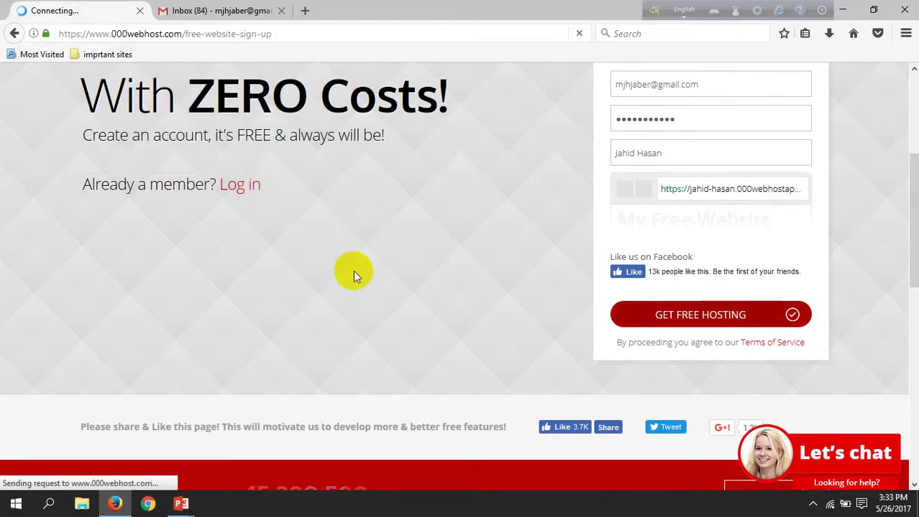
pyautogui.scroll(4, 353, 271)
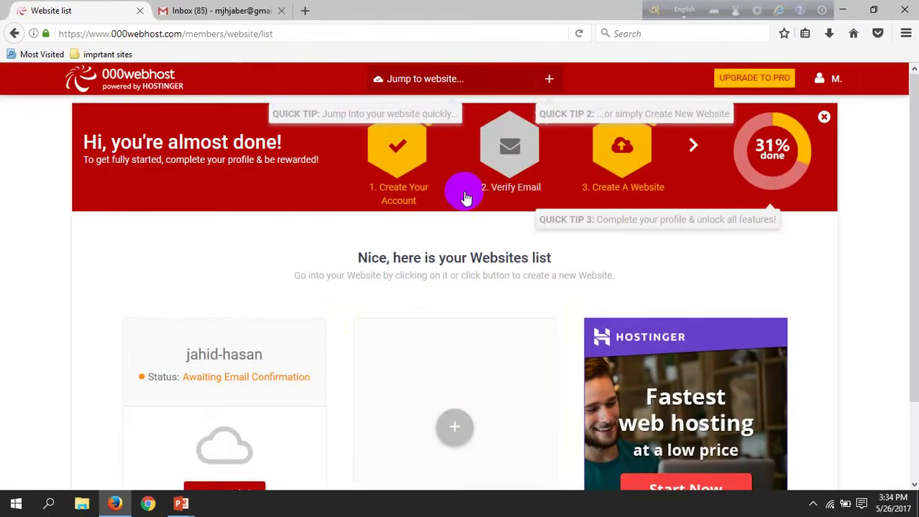
pyautogui.scroll(-2, 474, 345)
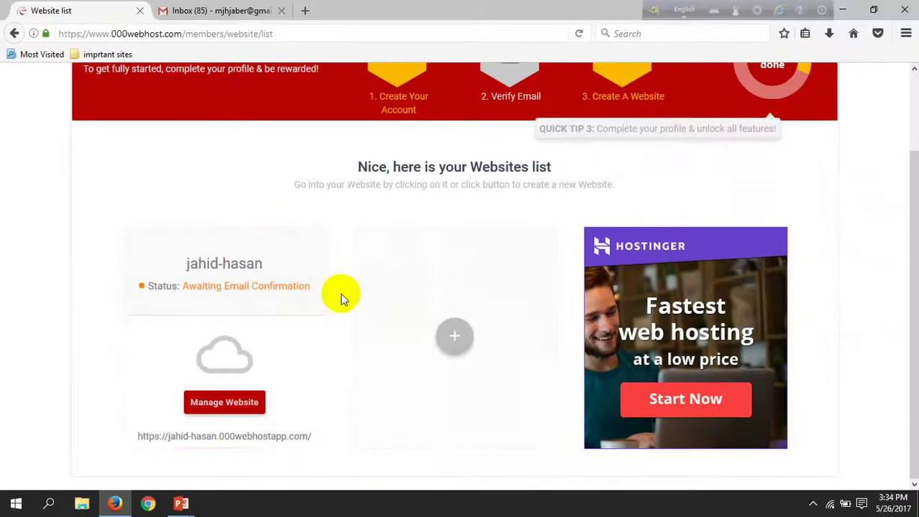
# - Open the new website's management, dismiss the email-confirmation notice, and go to the Gmail inbox
pyautogui.click(222, 411)
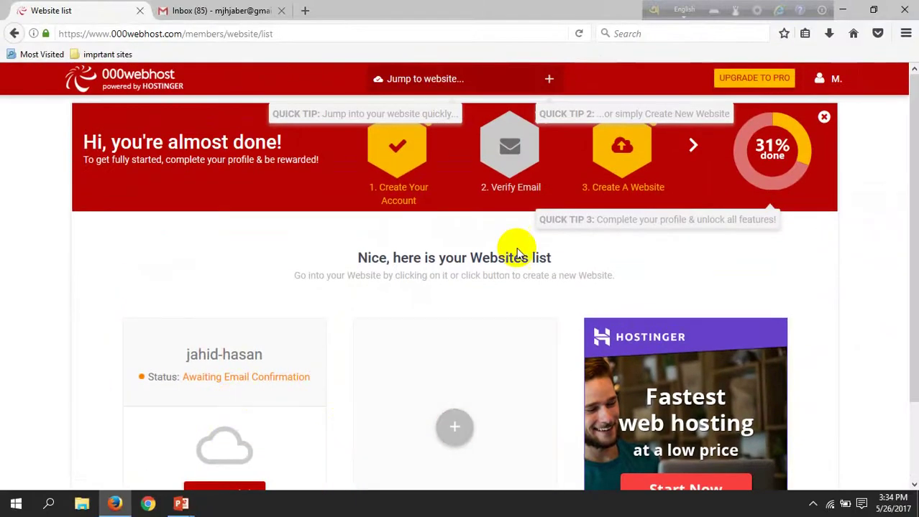
pyautogui.click(601, 161)
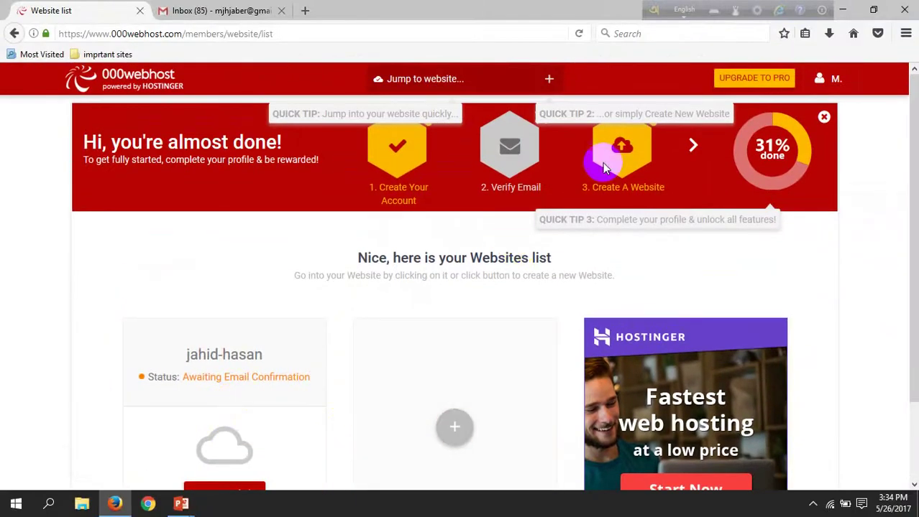
pyautogui.click(352, 199)
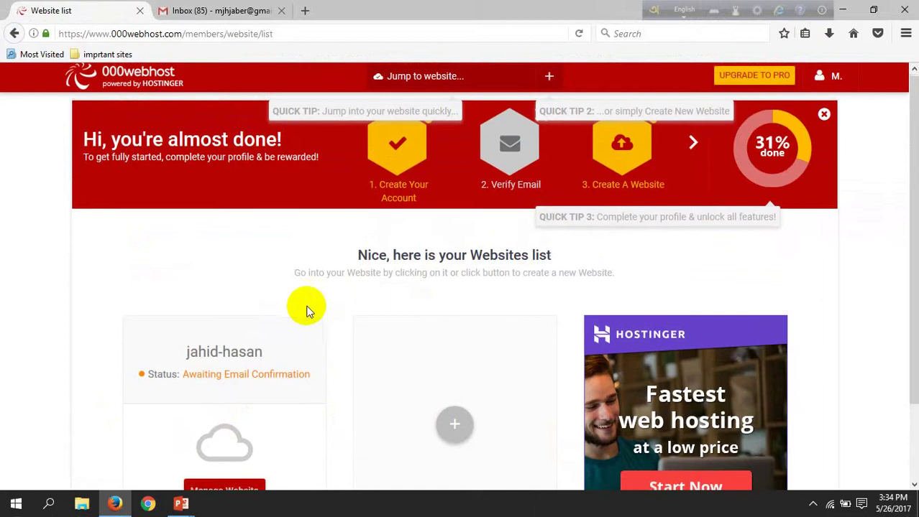
pyautogui.scroll(-2, 307, 316)
pyautogui.click(234, 407)
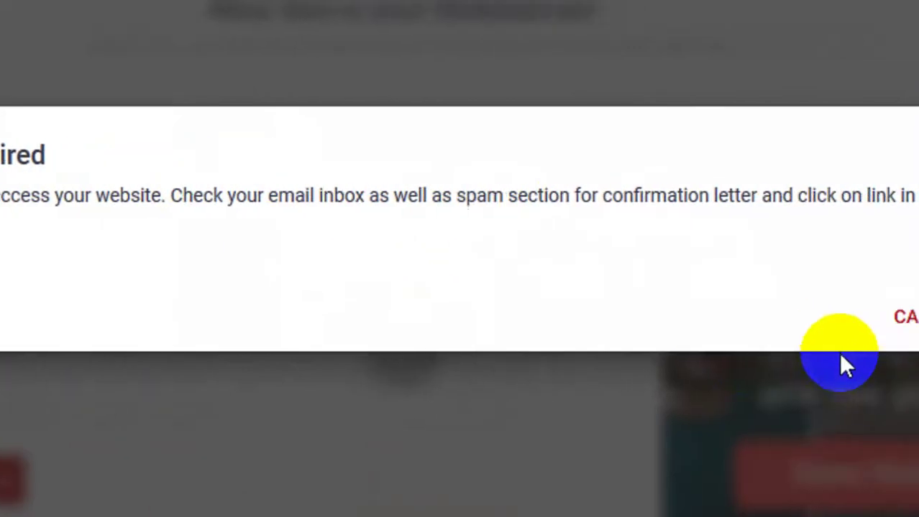
pyautogui.click(849, 329)
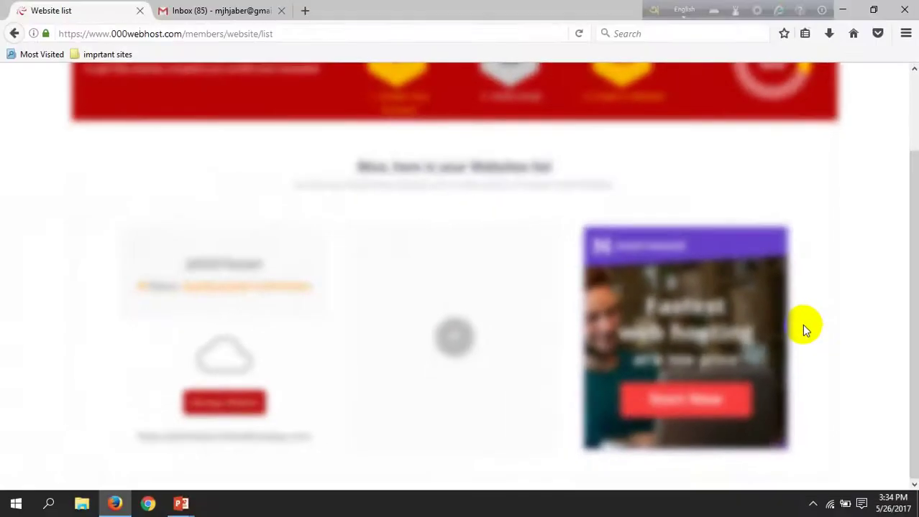
pyautogui.scroll(6, 421, 322)
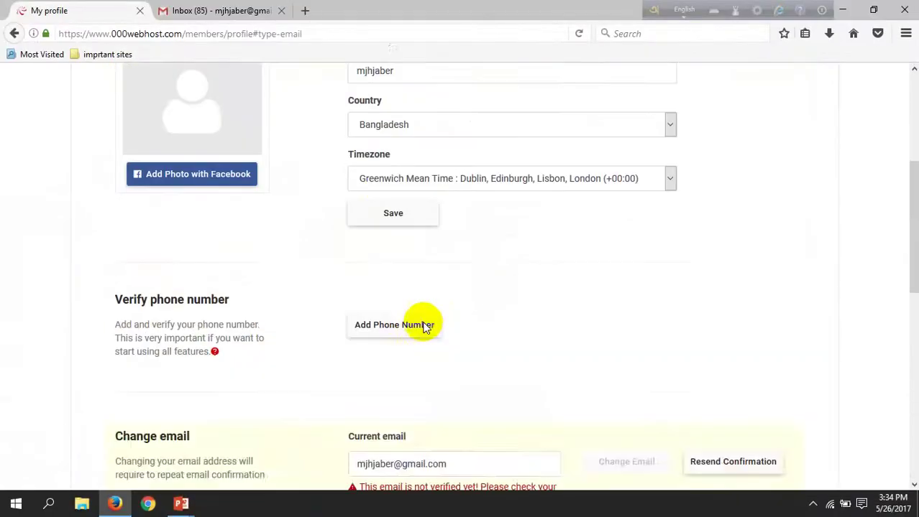
pyautogui.scroll(3, 331, 299)
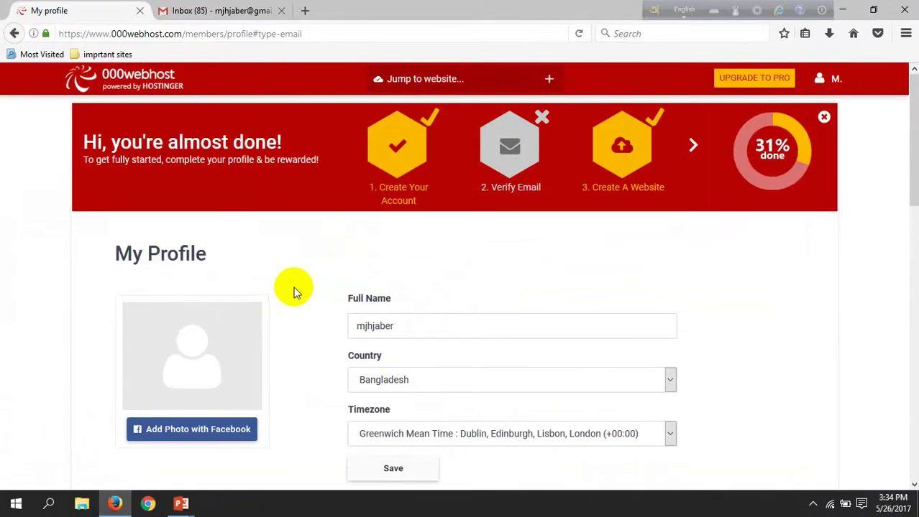
pyautogui.click(214, 10)
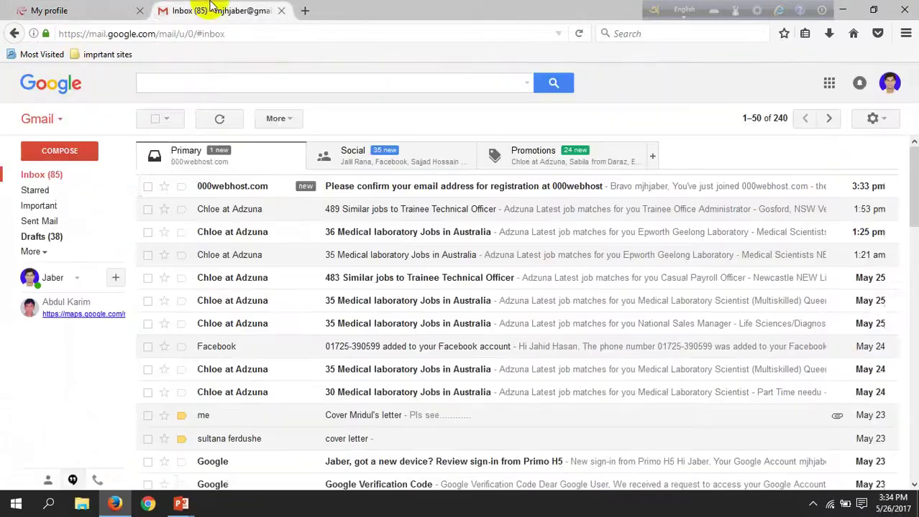
# - Refresh the Primary inbox, open the 000webhost confirmation message and verify the email address
pyautogui.click(242, 172)
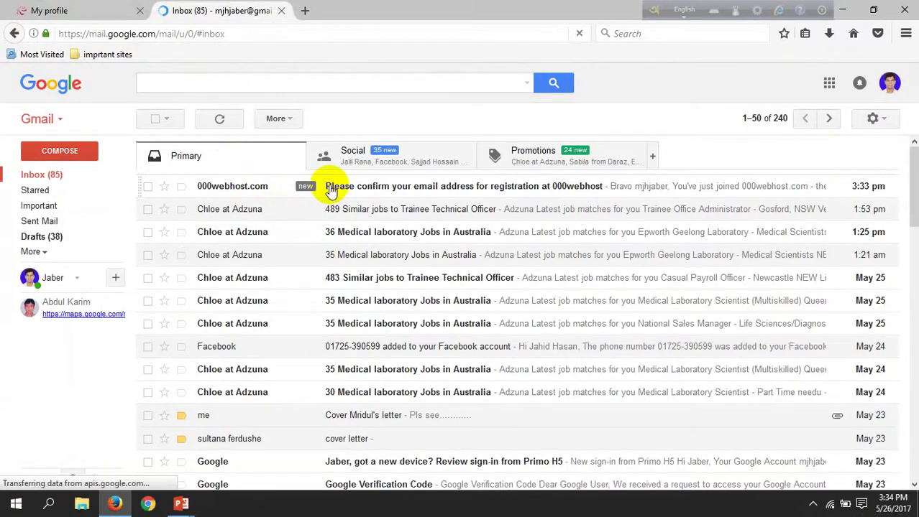
pyautogui.click(329, 186)
pyautogui.scroll(-3, 335, 252)
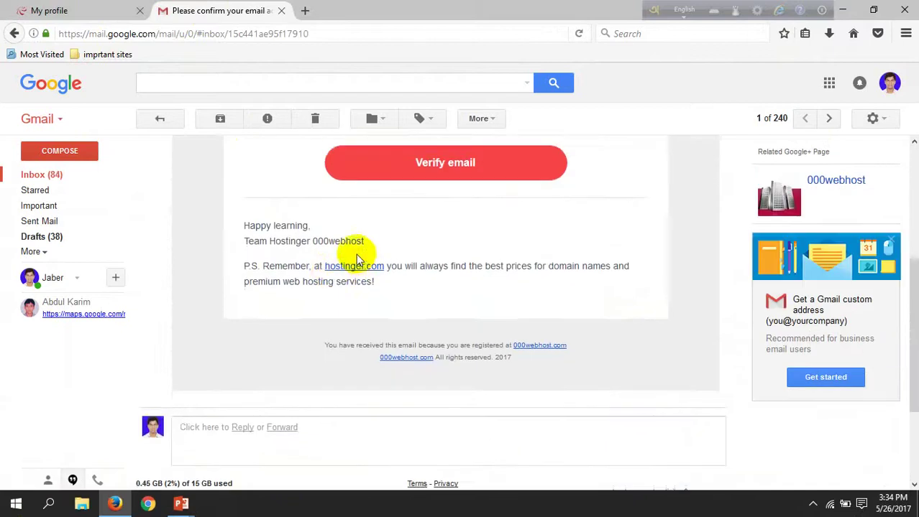
pyautogui.scroll(2, 356, 254)
pyautogui.click(445, 333)
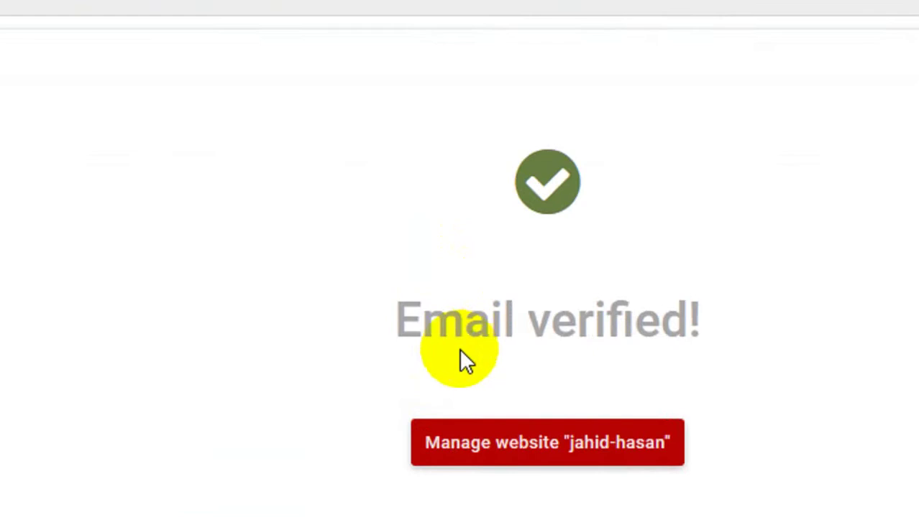
pyautogui.moveTo(633, 306); pyautogui.dragTo(632, 180)
# - Open the website's database management and close the leftover My profile tab
pyautogui.click(697, 164)
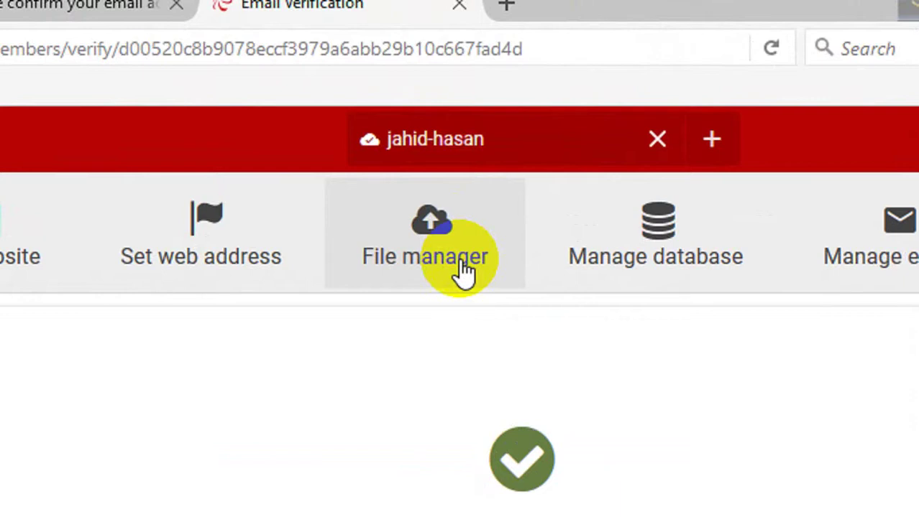
pyautogui.click(716, 271)
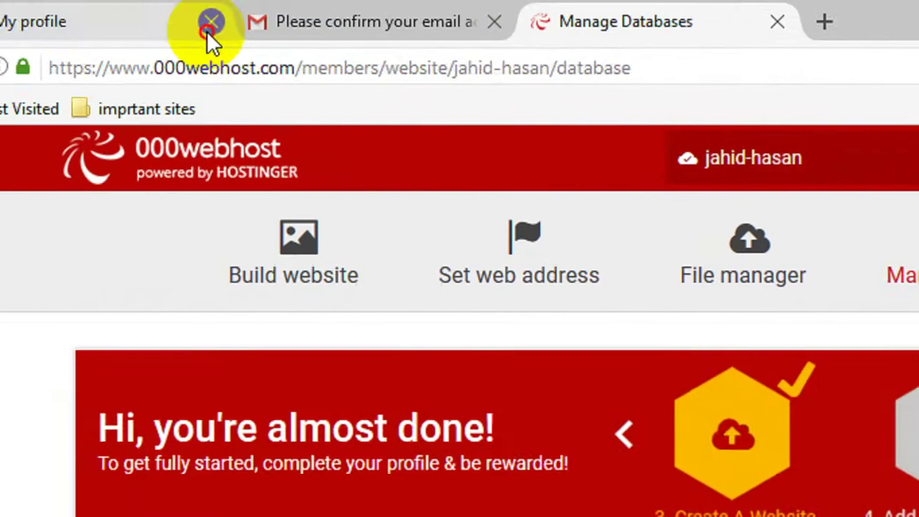
pyautogui.click(205, 31)
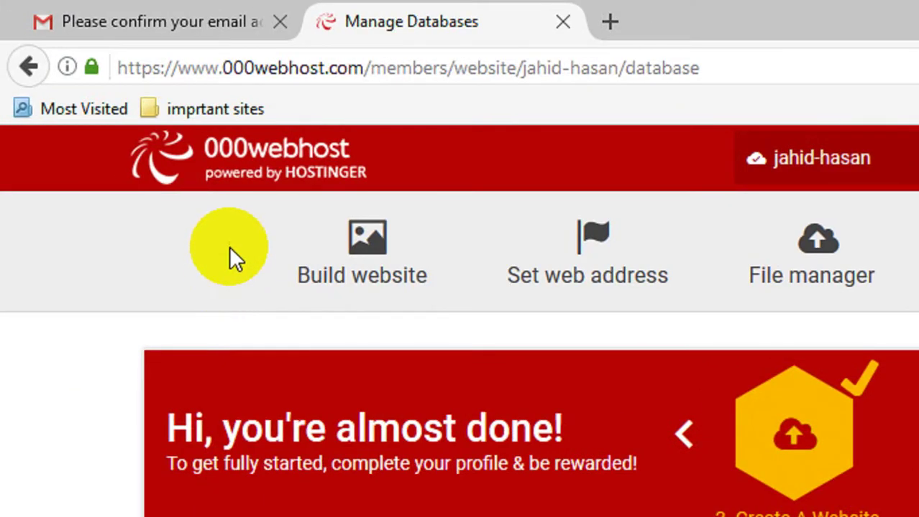
# - Open My Domains through the site's domain link, then start a blank browser tab
pyautogui.click(799, 420)
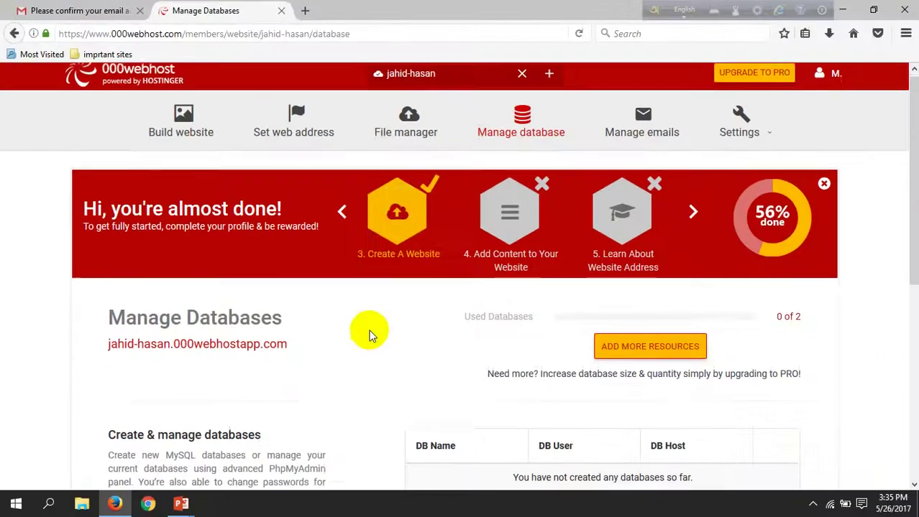
pyautogui.scroll(-3, 360, 331)
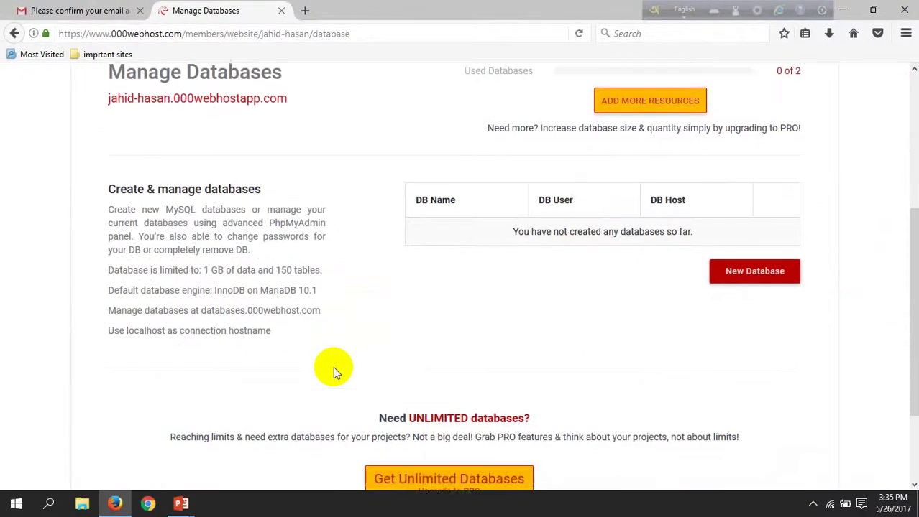
pyautogui.scroll(-1, 333, 369)
pyautogui.scroll(3, 474, 338)
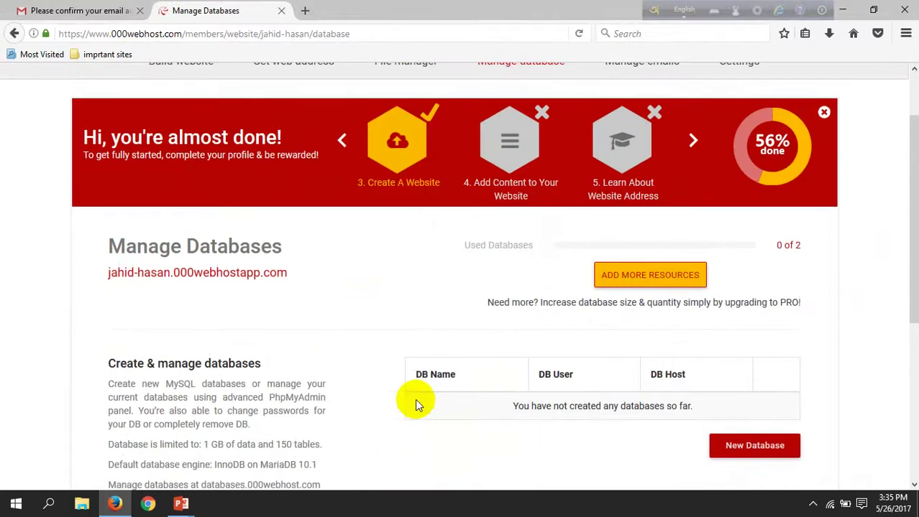
pyautogui.scroll(2, 462, 355)
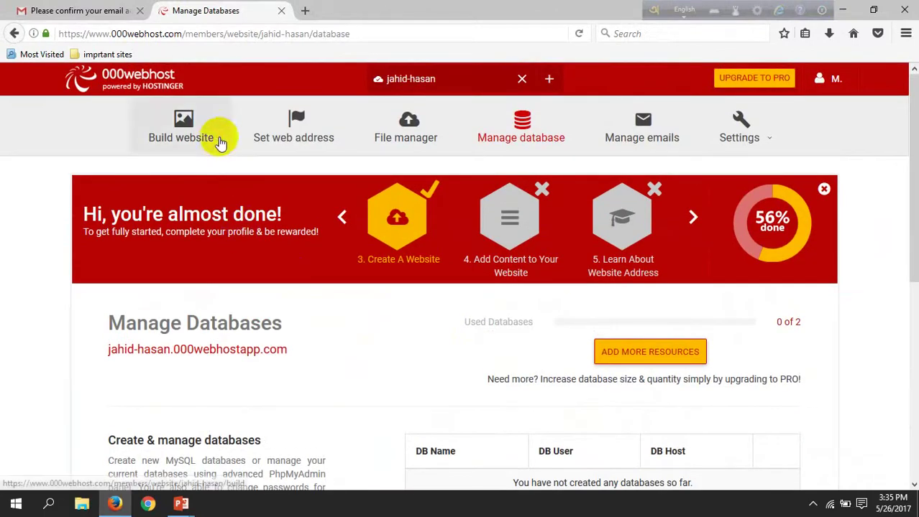
pyautogui.click(245, 348)
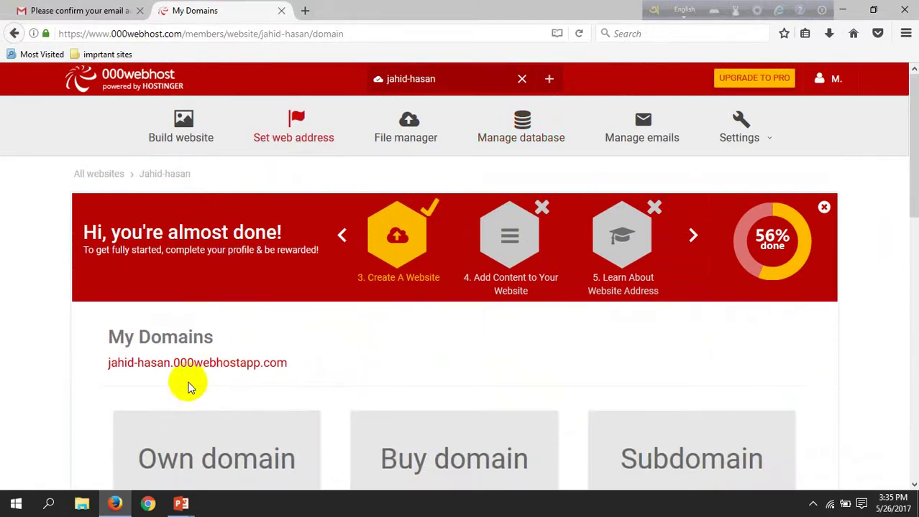
pyautogui.click(304, 11)
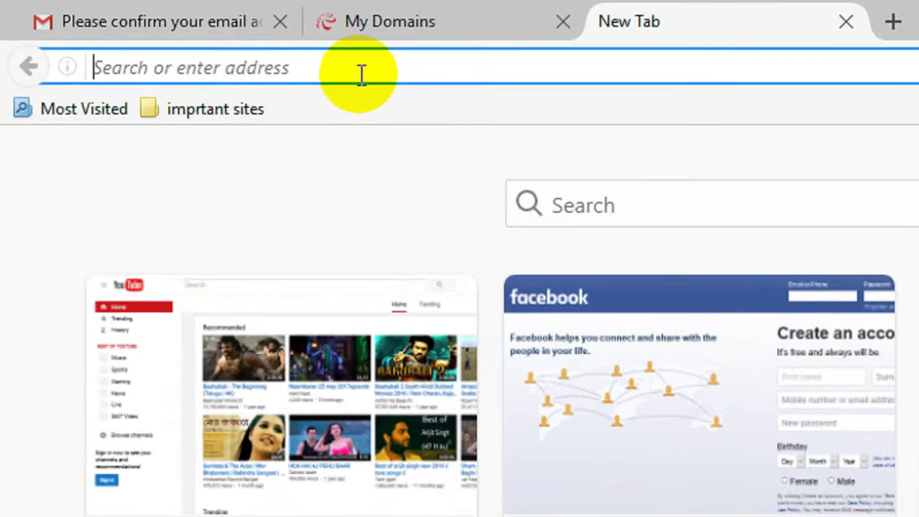
pyautogui.write('ww')
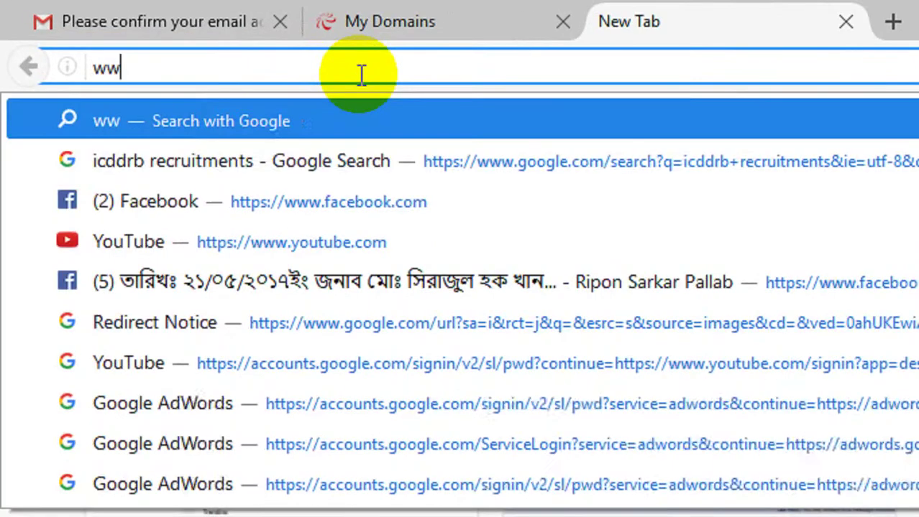
pyautogui.write('w.freenom.com/')
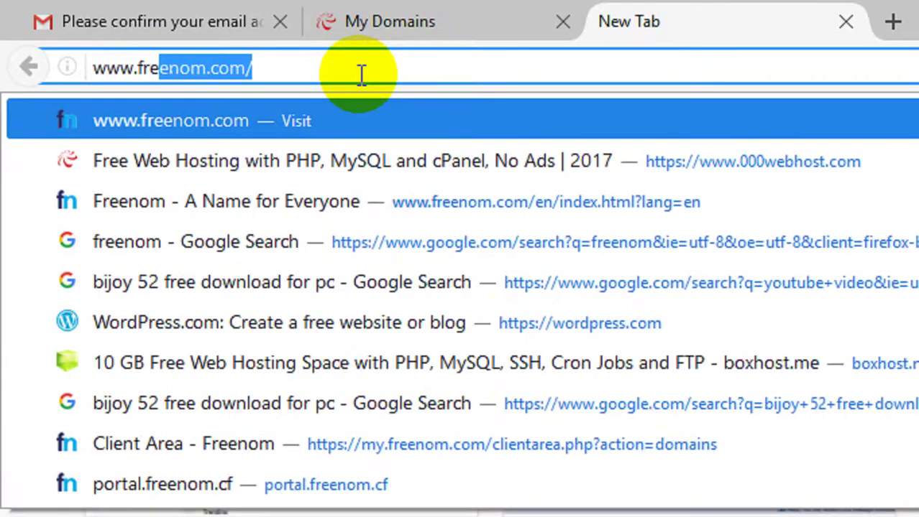
pyautogui.press('Return')
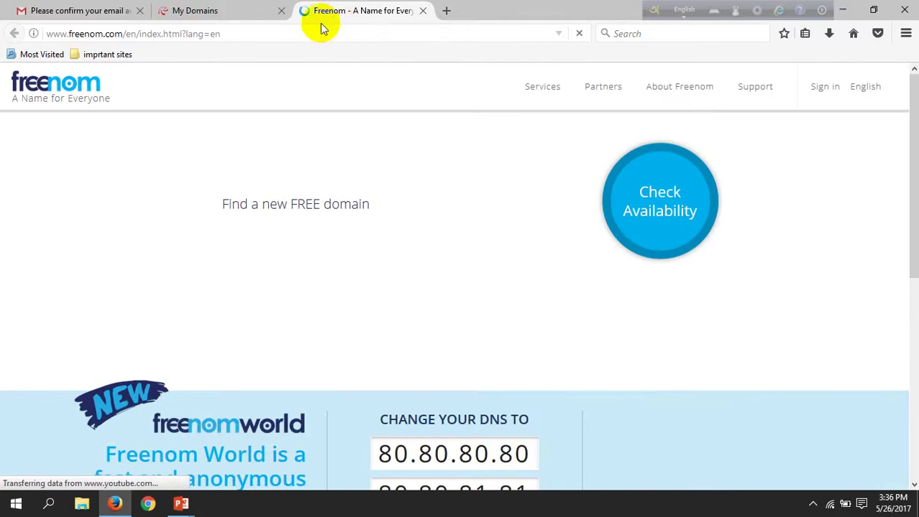
pyautogui.click(87, 10)
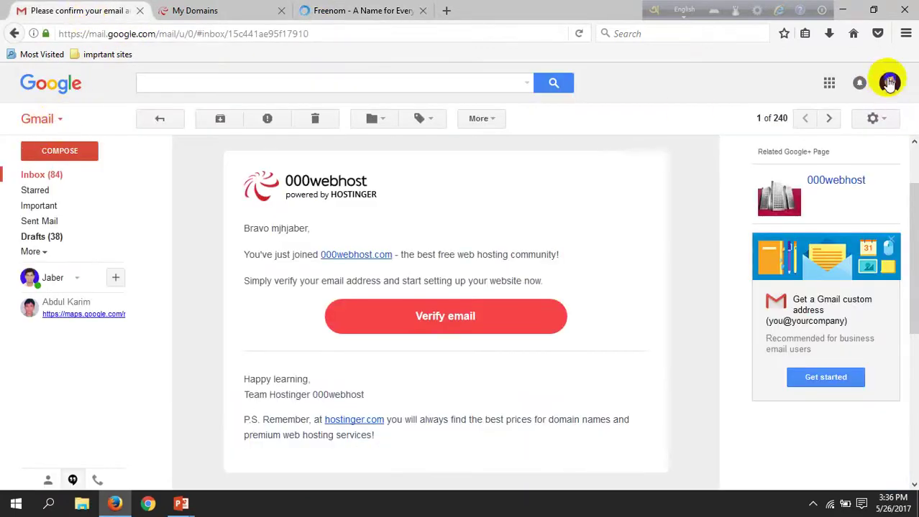
pyautogui.click(41, 174)
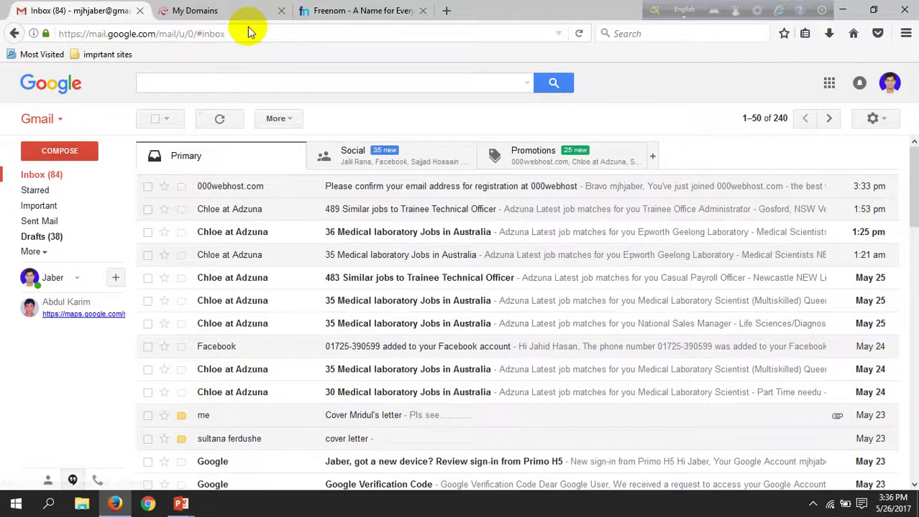
pyautogui.click(358, 12)
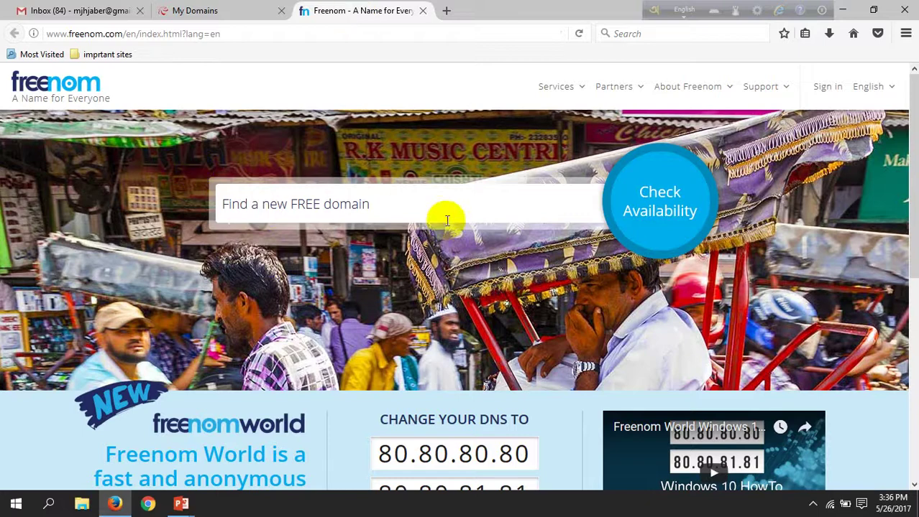
pyautogui.scroll(-2, 536, 230)
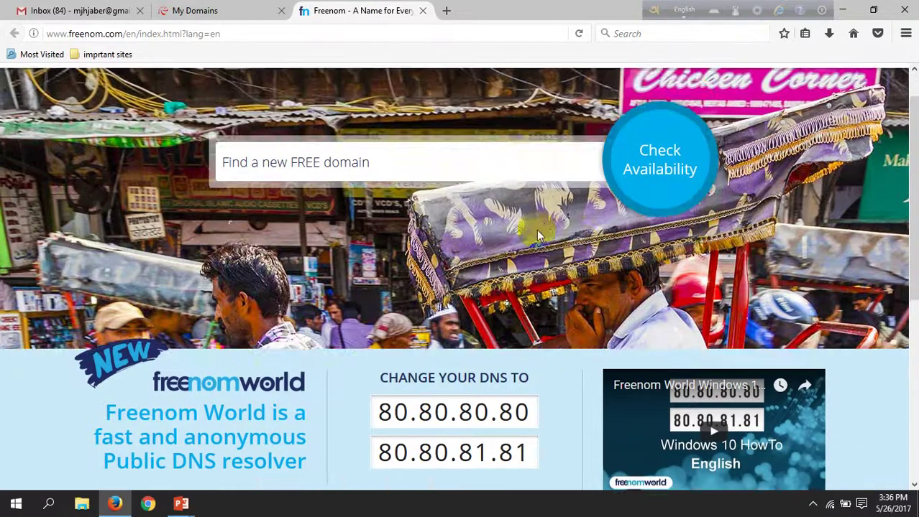
pyautogui.scroll(2, 585, 240)
pyautogui.click(550, 205)
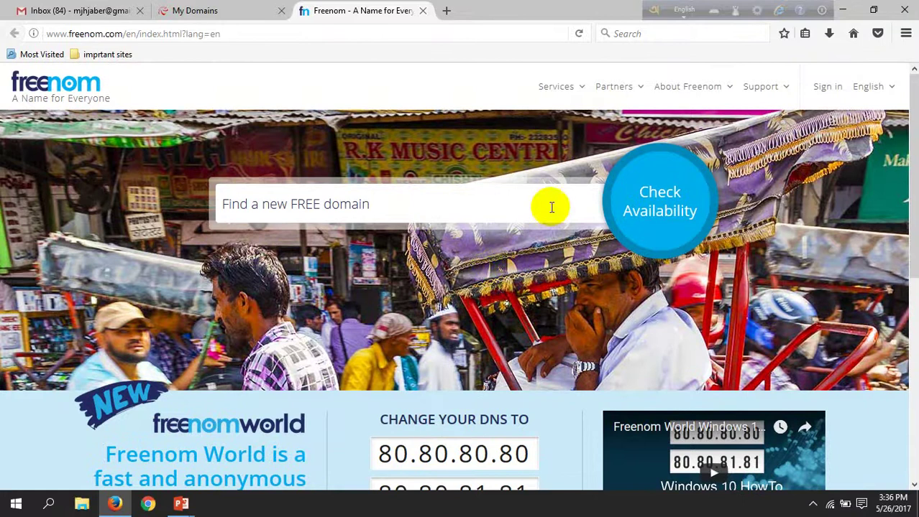
pyautogui.click(323, 207)
# - Search Freenom's 'Find a new FREE domain' box for the site's name using Check Availability
pyautogui.click(331, 212)
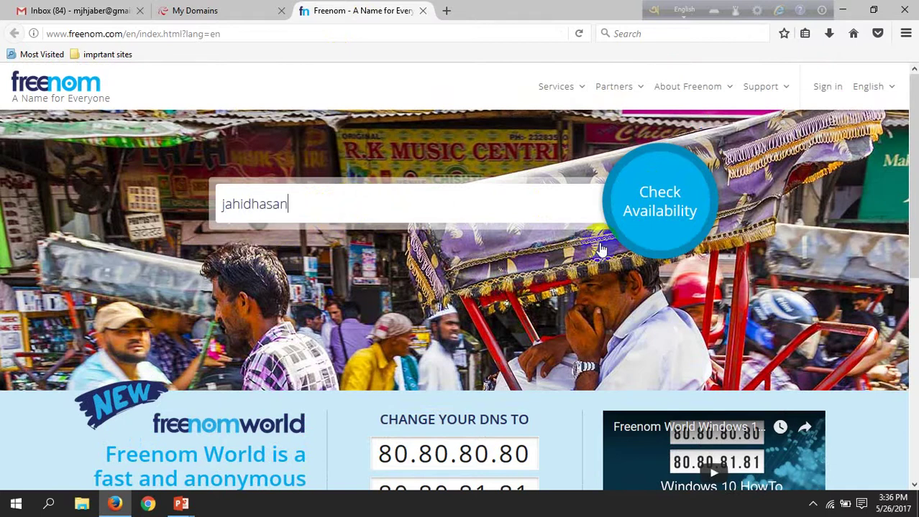
pyautogui.click(667, 210)
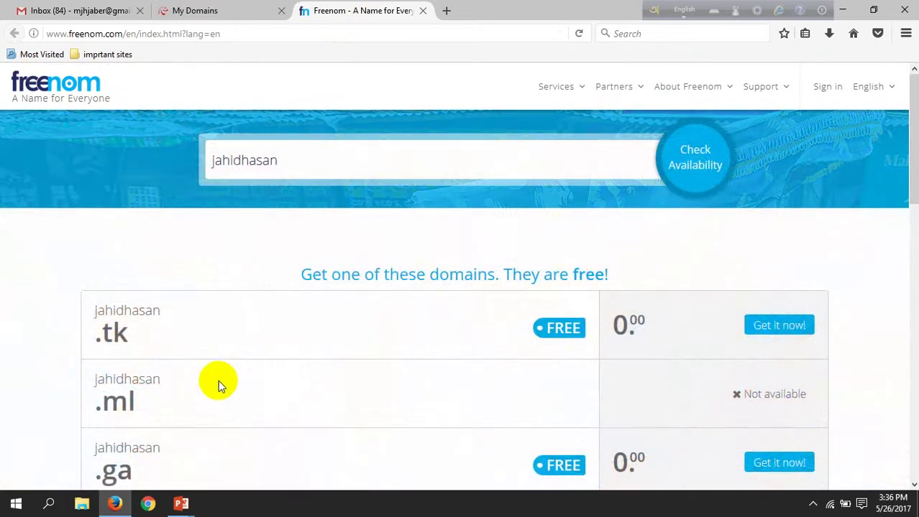
pyautogui.scroll(-3, 344, 351)
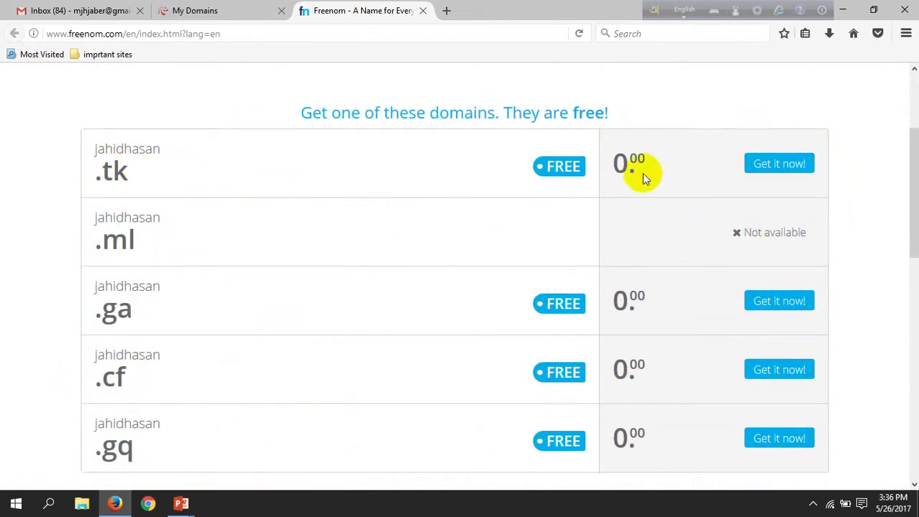
pyautogui.click(788, 181)
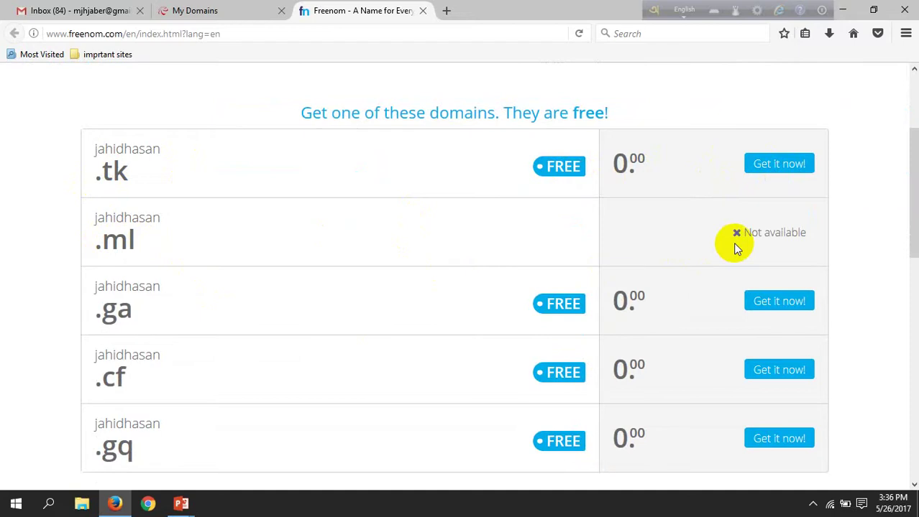
# - Browse the full results: .tk, .ga, .cf, .gq free at 0.00, .ml not available
pyautogui.scroll(-3, 519, 365)
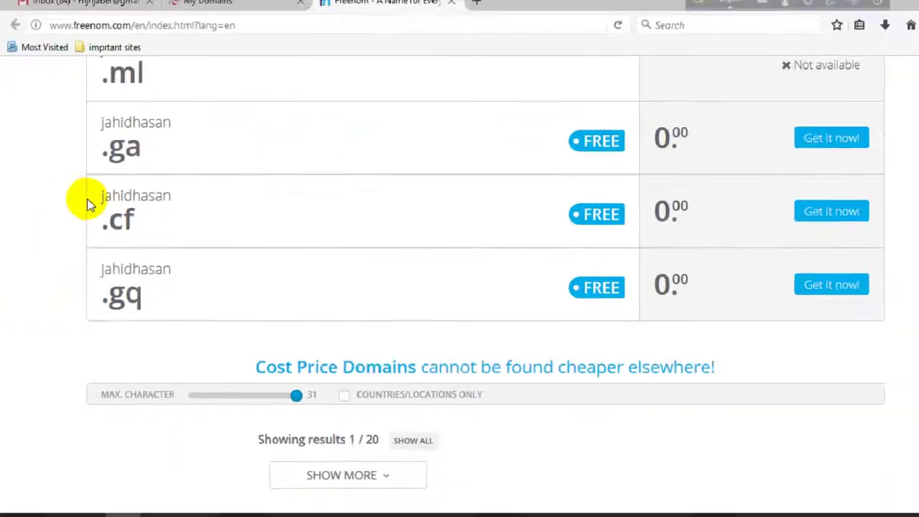
pyautogui.scroll(-3, 383, 329)
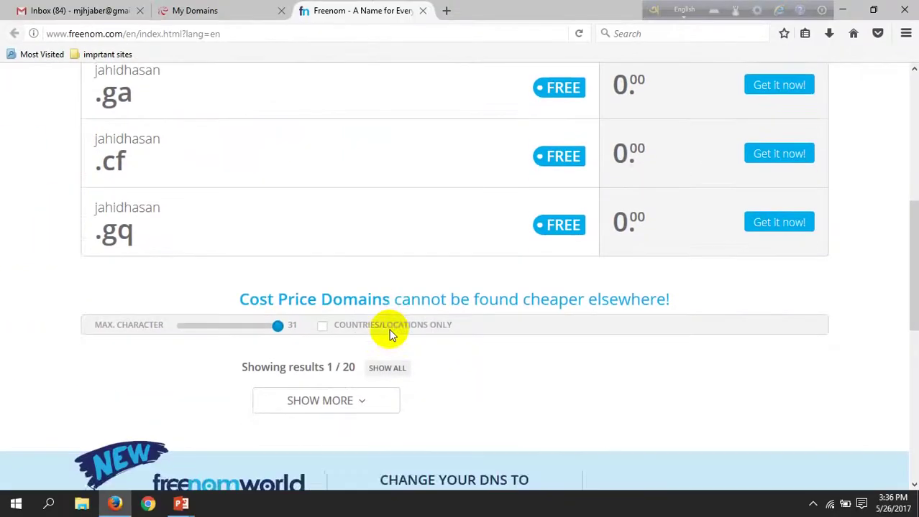
pyautogui.scroll(-3, 290, 267)
pyautogui.scroll(3, 298, 270)
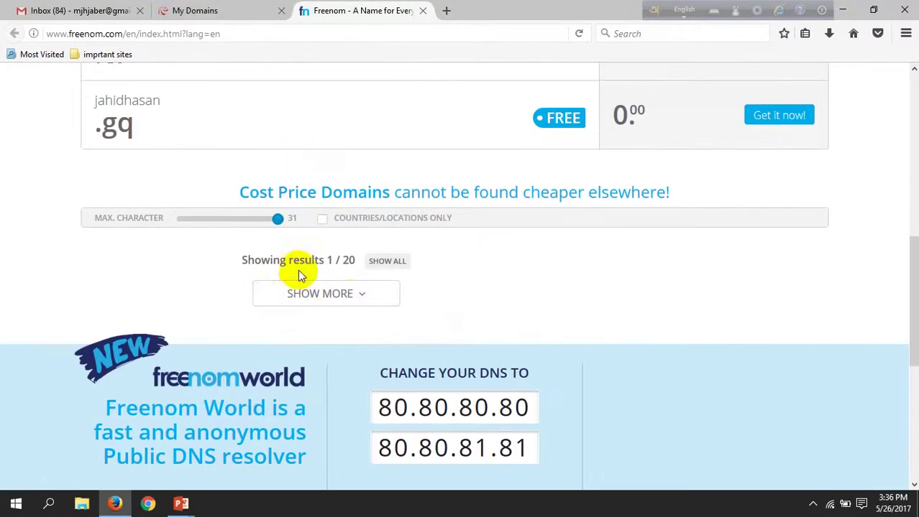
pyautogui.click(350, 299)
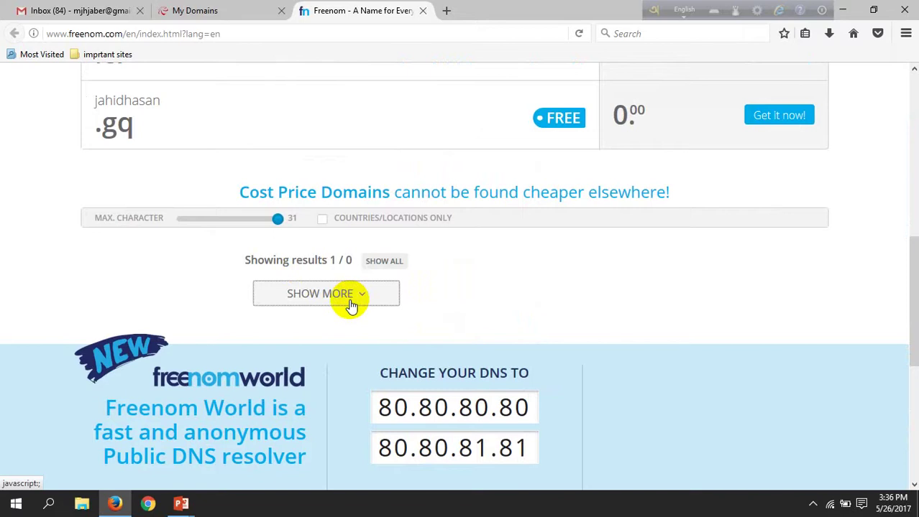
pyautogui.click(383, 268)
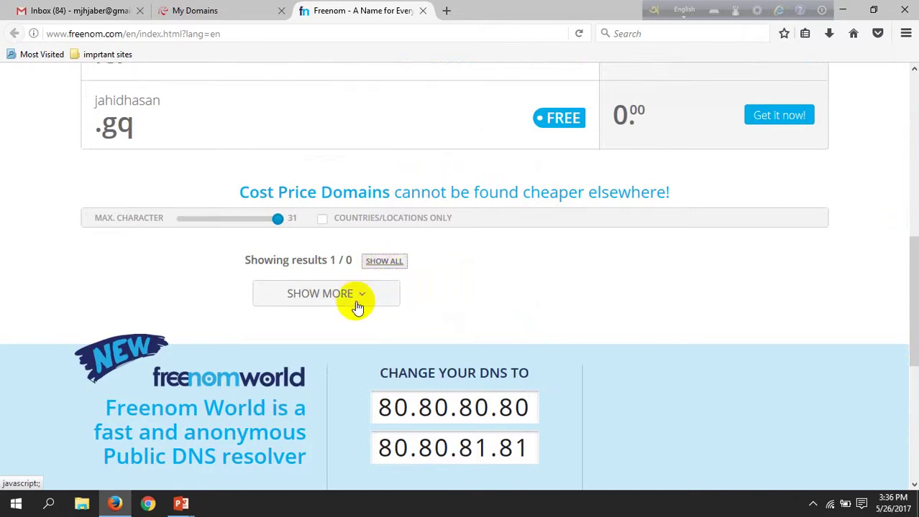
pyautogui.scroll(5, 357, 298)
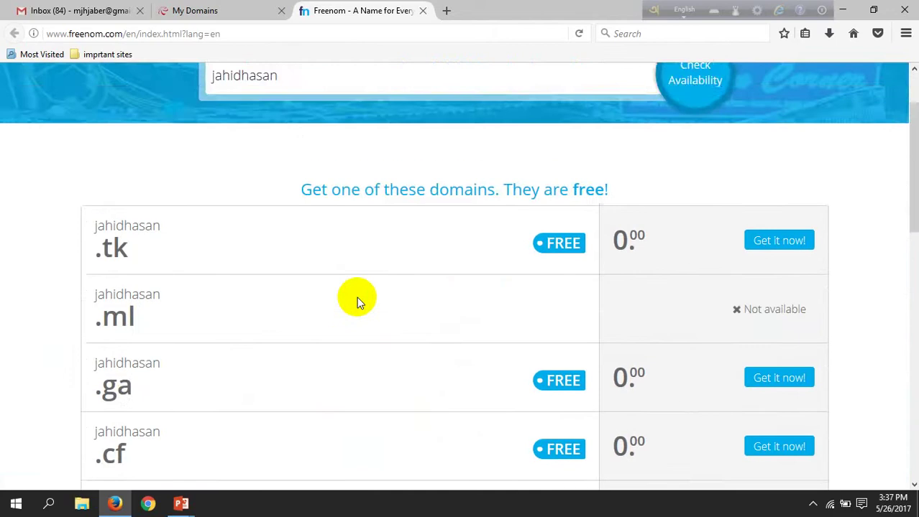
pyautogui.scroll(-7, 357, 306)
pyautogui.scroll(15, 361, 312)
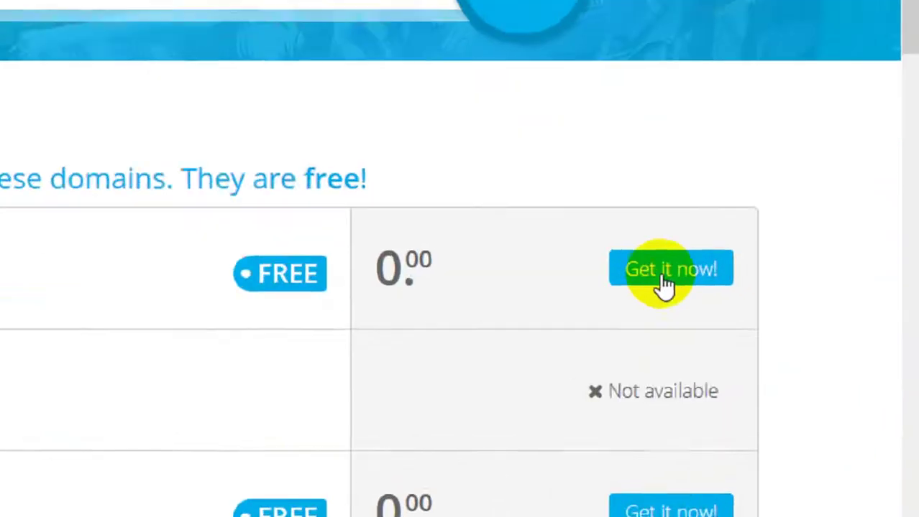
# - Add the free .tk domain with 'Get it now!' and proceed to Checkout
pyautogui.click(777, 330)
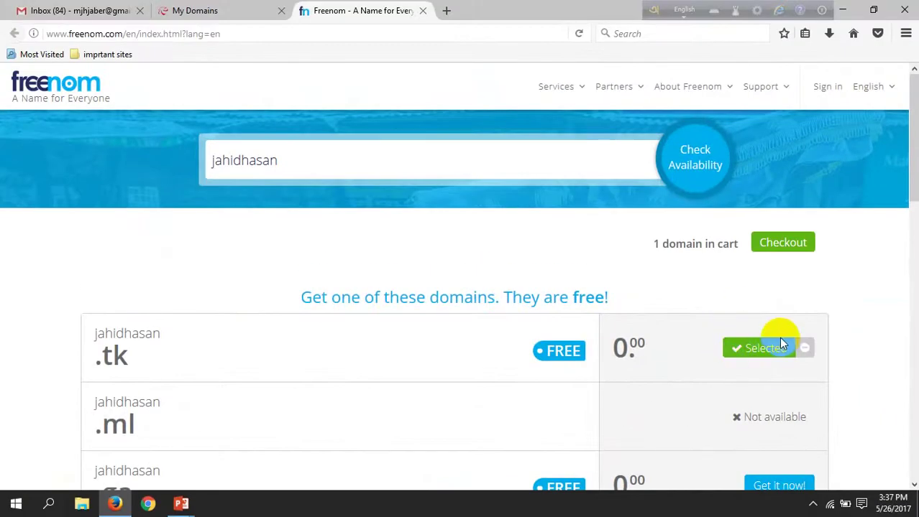
pyautogui.scroll(-3, 702, 314)
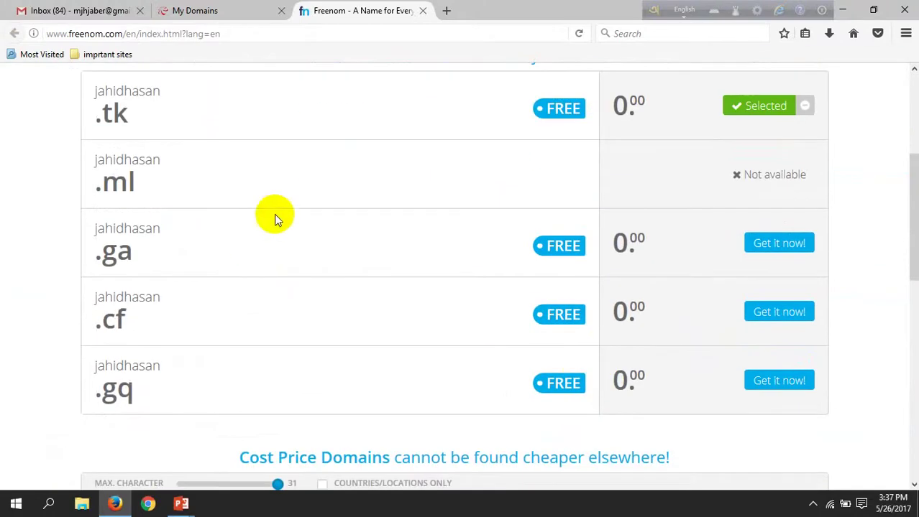
pyautogui.scroll(-3, 751, 187)
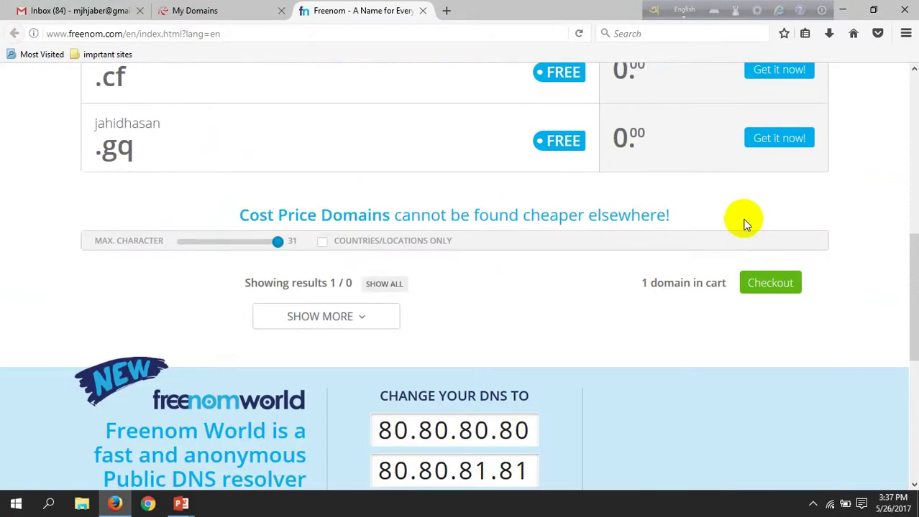
pyautogui.scroll(6, 745, 224)
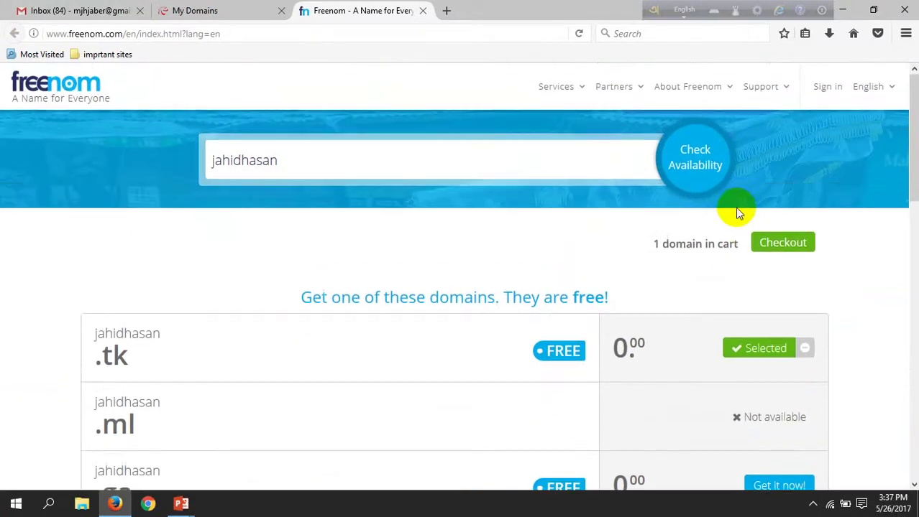
pyautogui.click(776, 245)
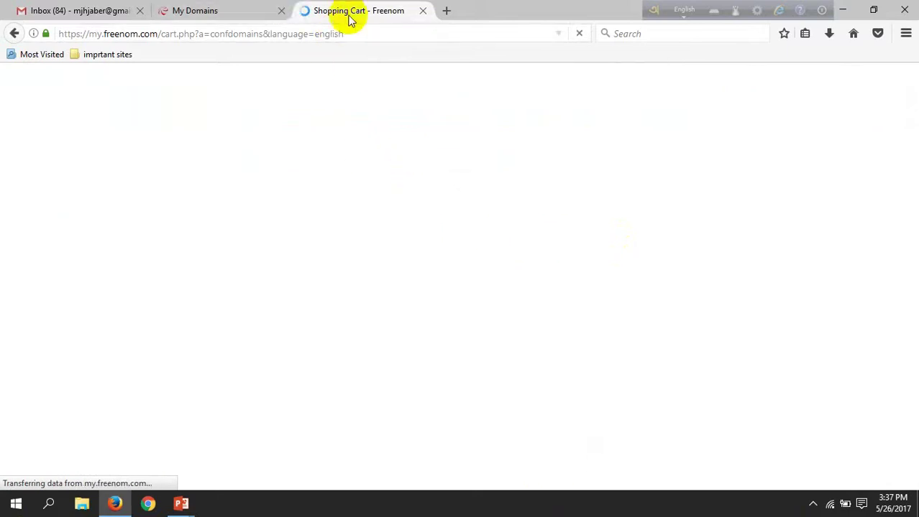
# - Check the 000webhost domain settings, then return to the Freenom cart showing 3 Months @ FREE
pyautogui.click(198, 11)
pyautogui.scroll(-4, 415, 269)
pyautogui.scroll(4, 413, 280)
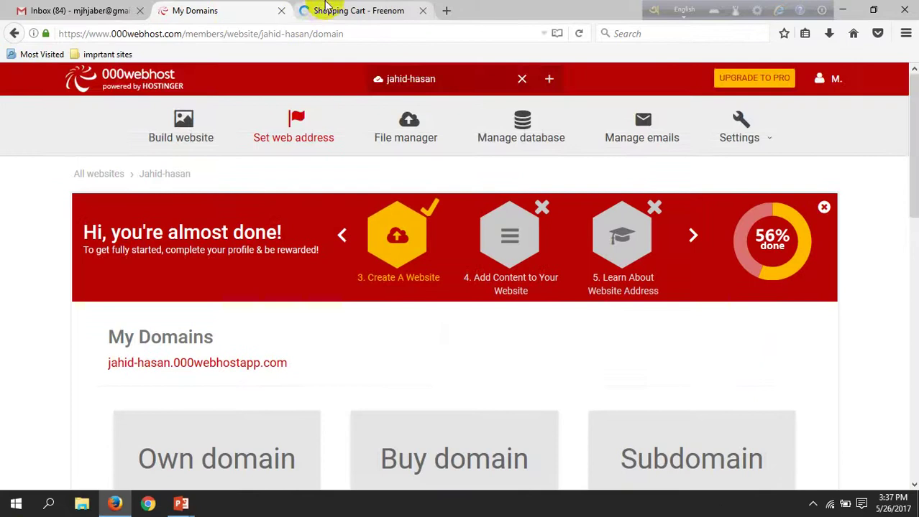
pyautogui.click(311, 10)
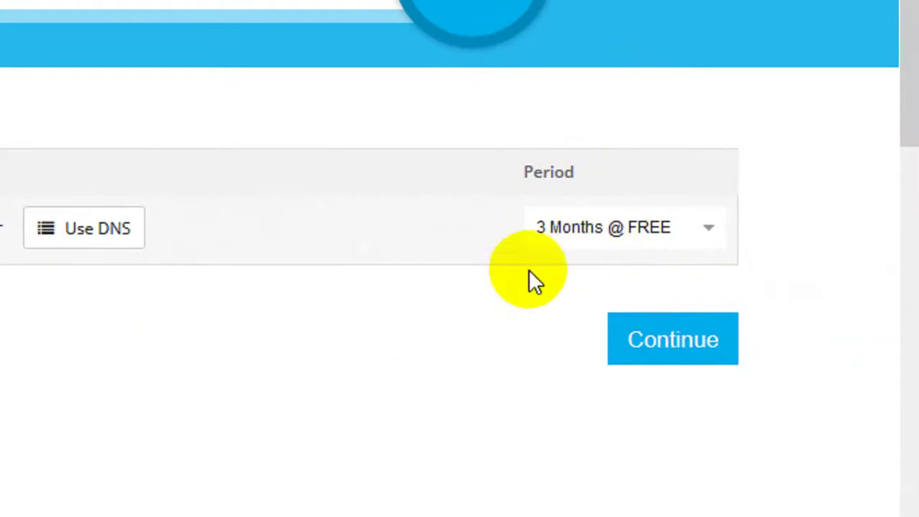
# - Set the .tk domain's period to 12 Months @ FREE and continue to Review & Checkout
pyautogui.click(703, 226)
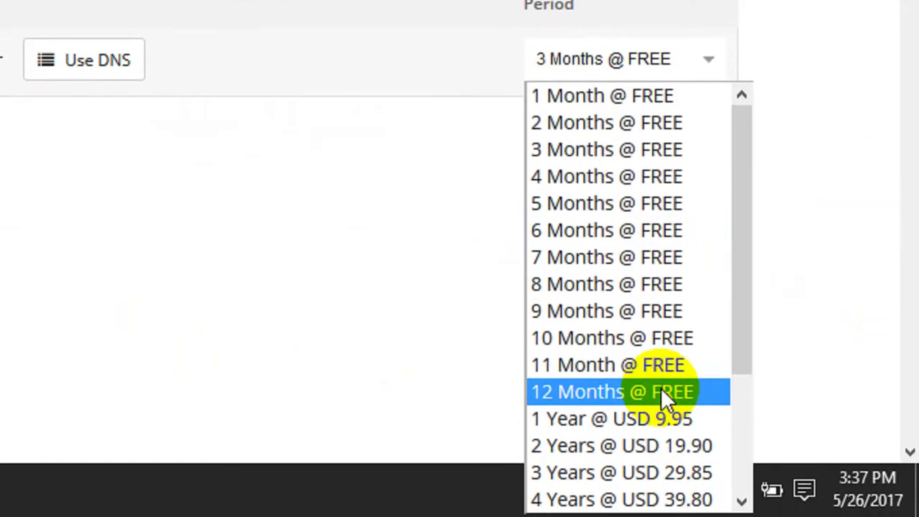
pyautogui.click(660, 388)
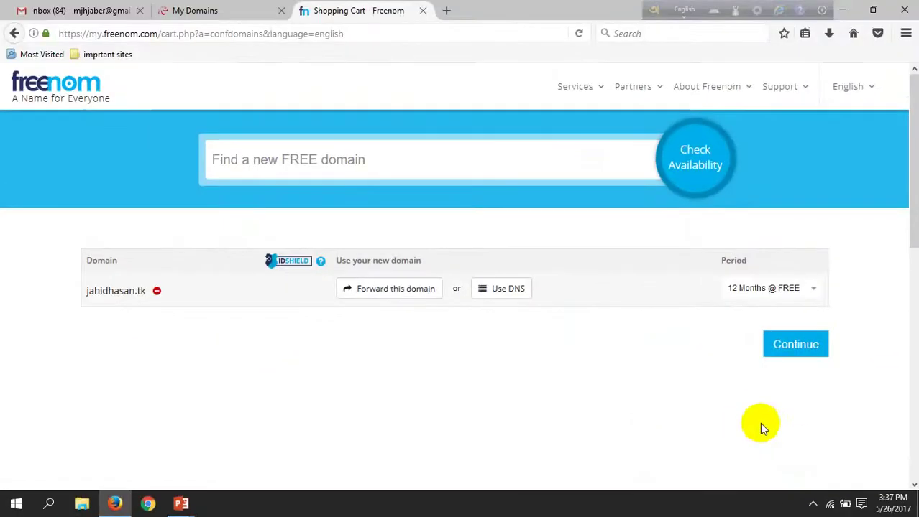
pyautogui.click(799, 350)
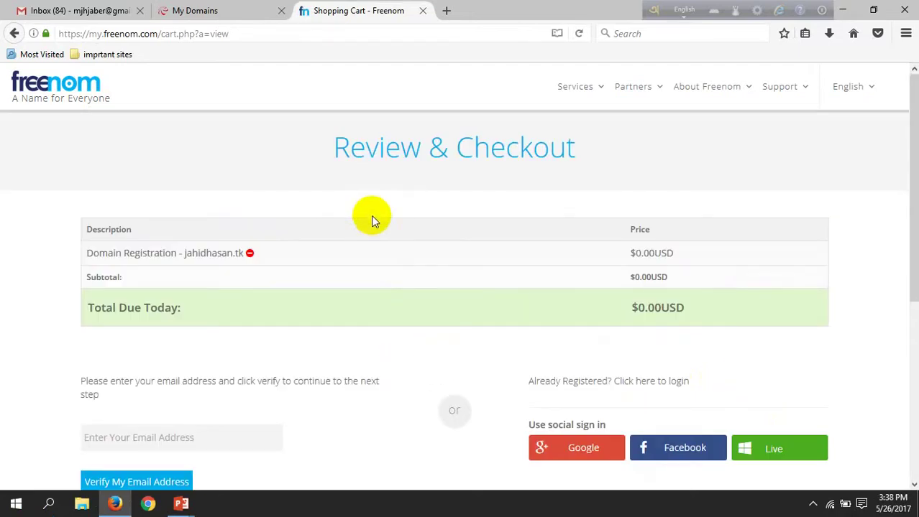
# - Enter the user's e-mail address on the cart page and submit it with Verify My Email Address
pyautogui.scroll(-2, 373, 216)
pyautogui.scroll(2, 425, 236)
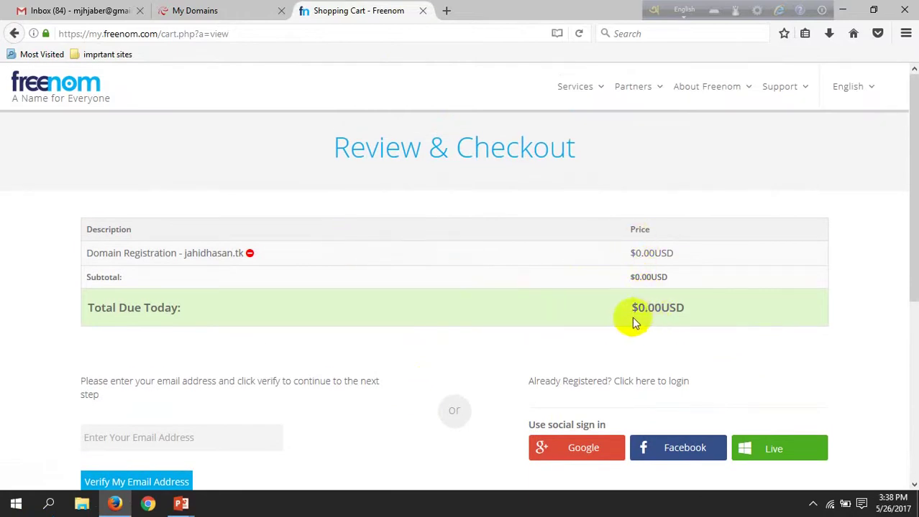
pyautogui.scroll(-2, 615, 319)
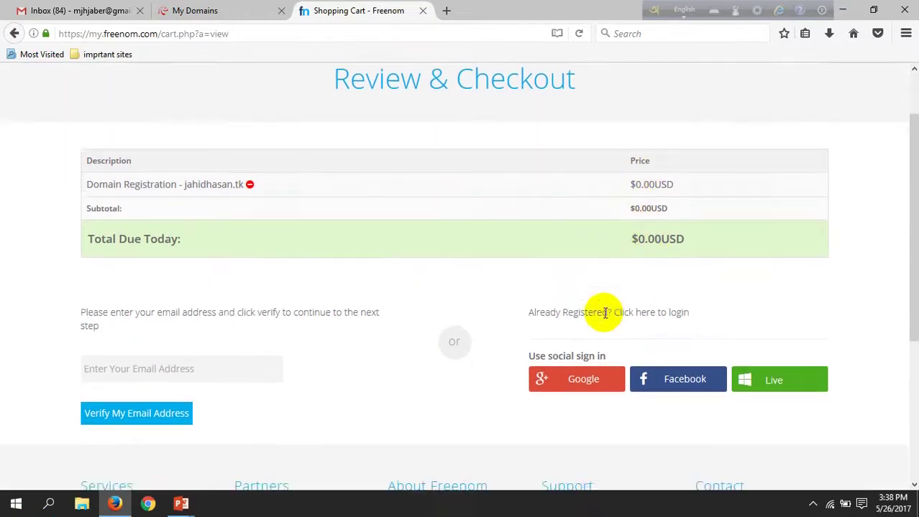
pyautogui.scroll(-2, 595, 312)
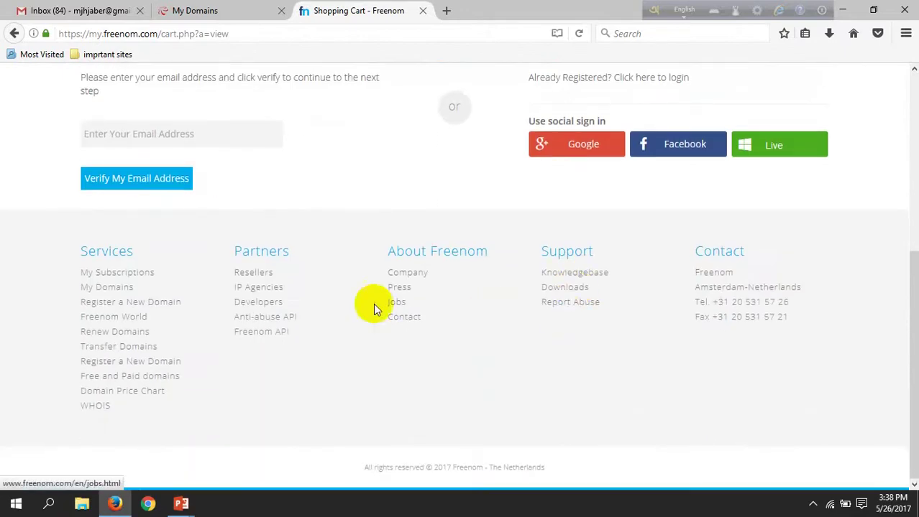
pyautogui.scroll(4, 329, 276)
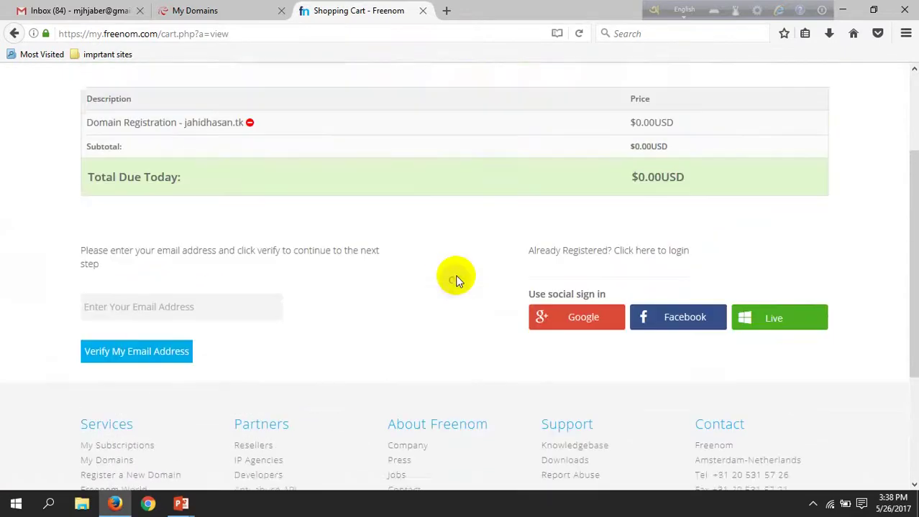
pyautogui.scroll(1, 423, 288)
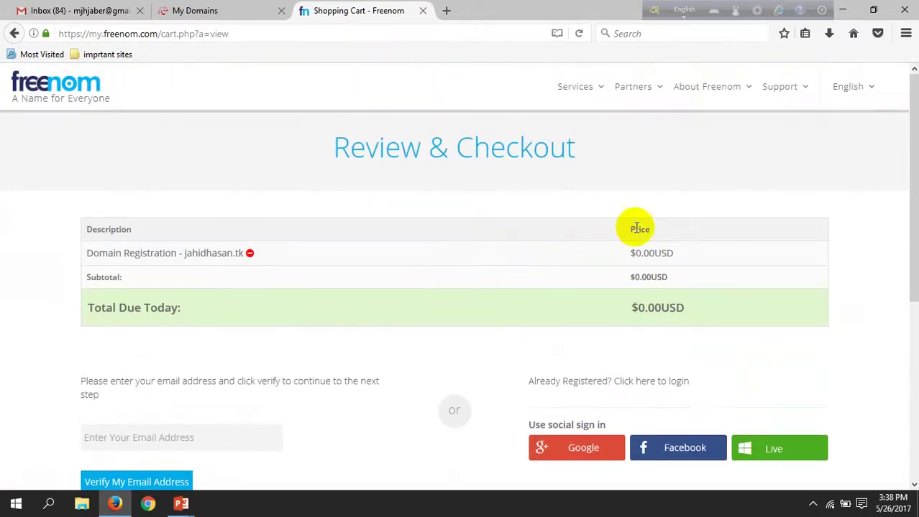
pyautogui.scroll(-2, 612, 232)
pyautogui.scroll(-1, 488, 277)
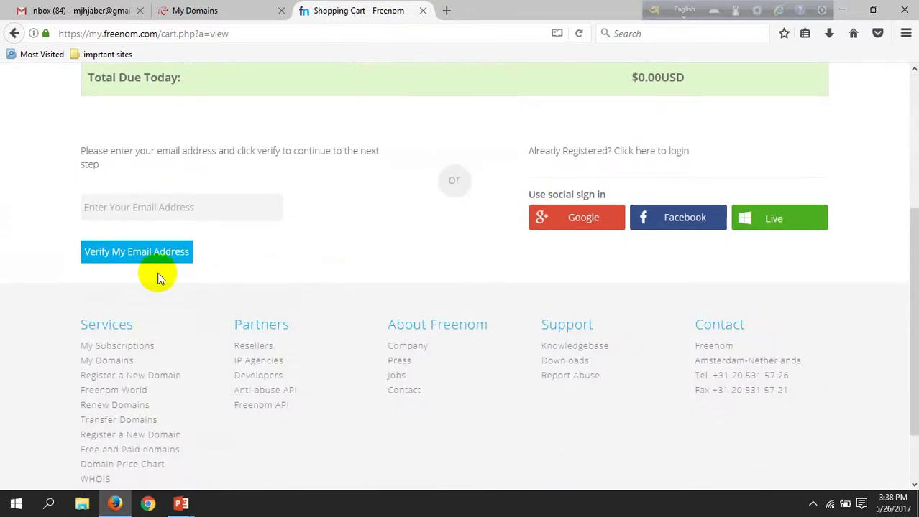
pyautogui.click(159, 212)
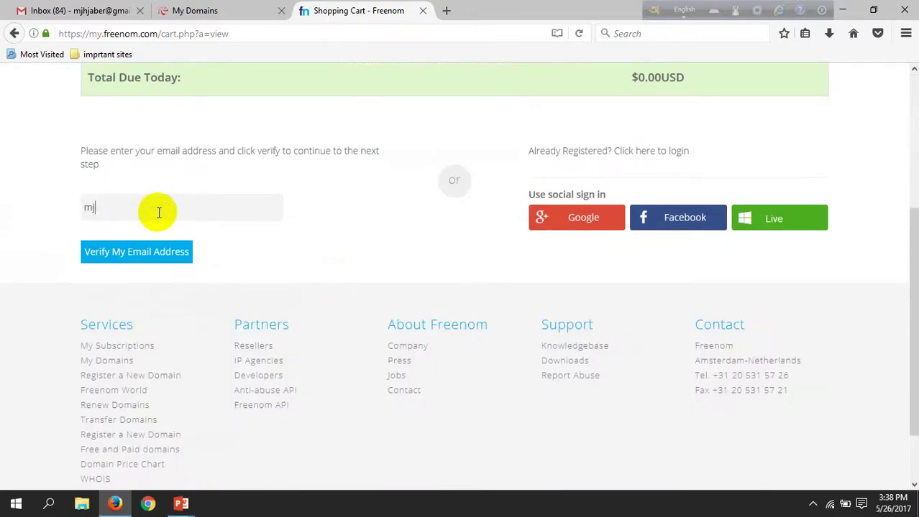
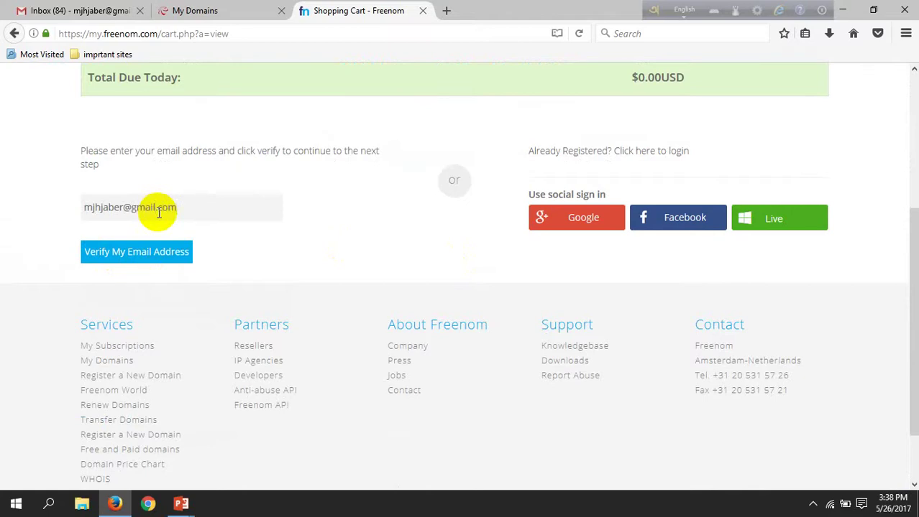
pyautogui.click(157, 256)
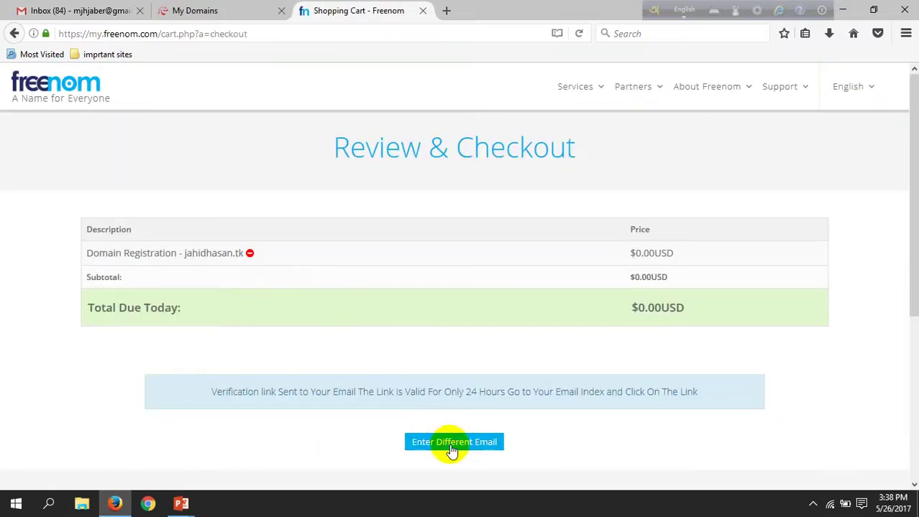
# - In Gmail, open the Freenom Email Verification message and follow its verification link
pyautogui.click(83, 12)
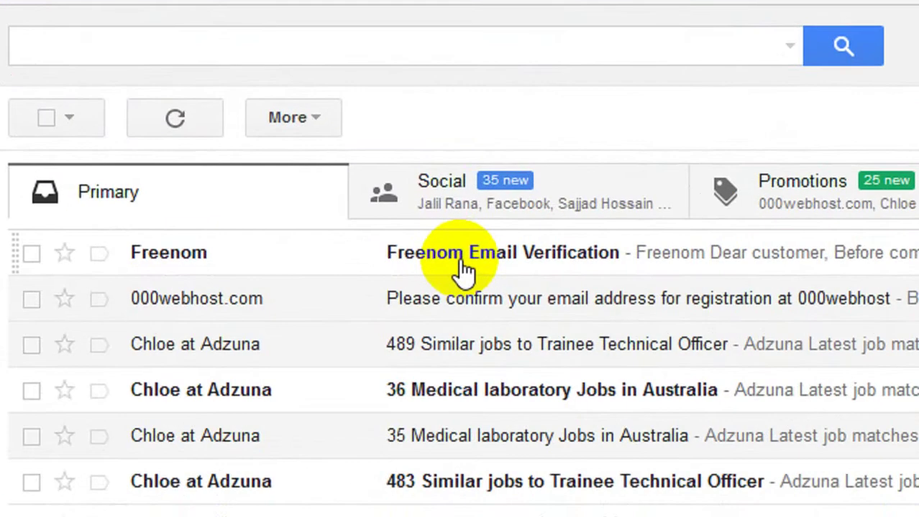
pyautogui.click(461, 264)
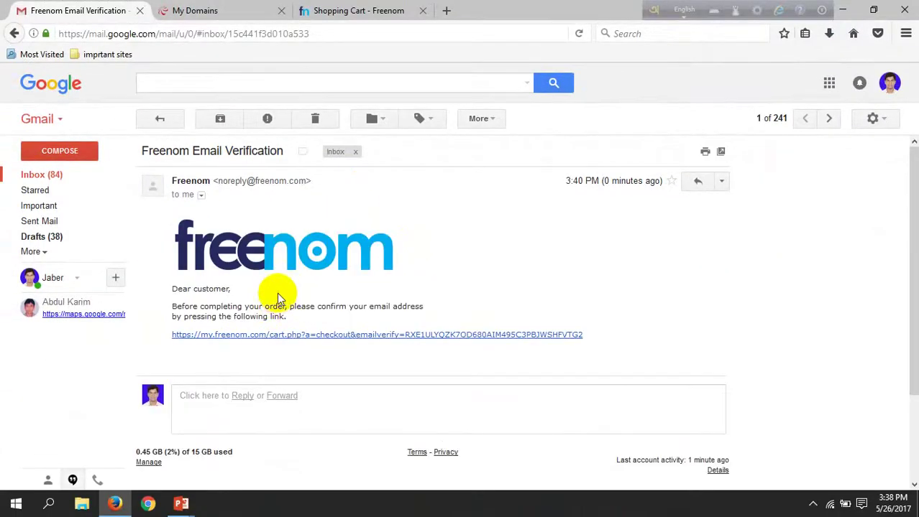
pyautogui.click(299, 343)
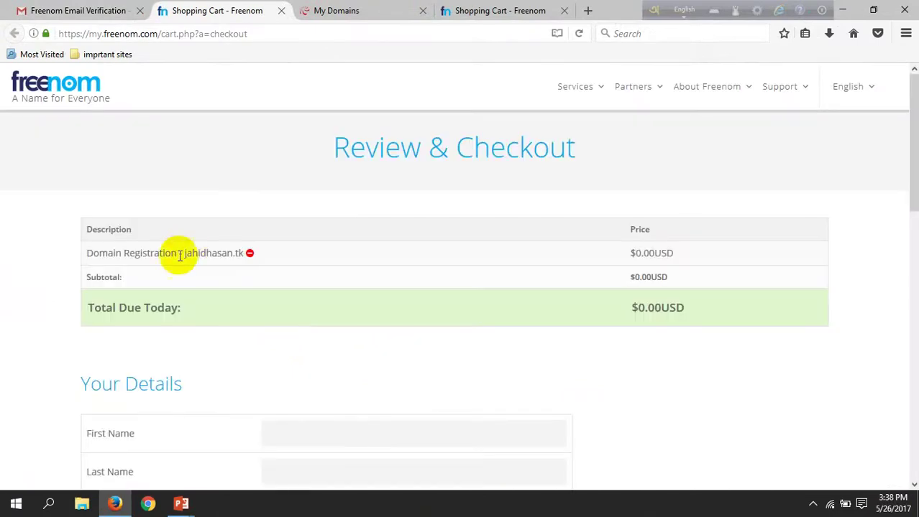
# - Enter the user's first name and last name in Freenom's Your Details form
pyautogui.scroll(-3, 151, 369)
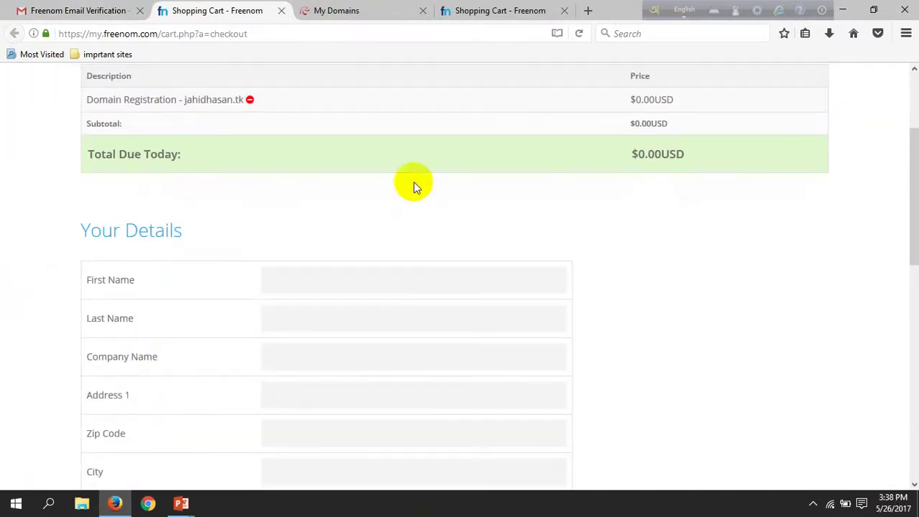
pyautogui.scroll(3, 568, 182)
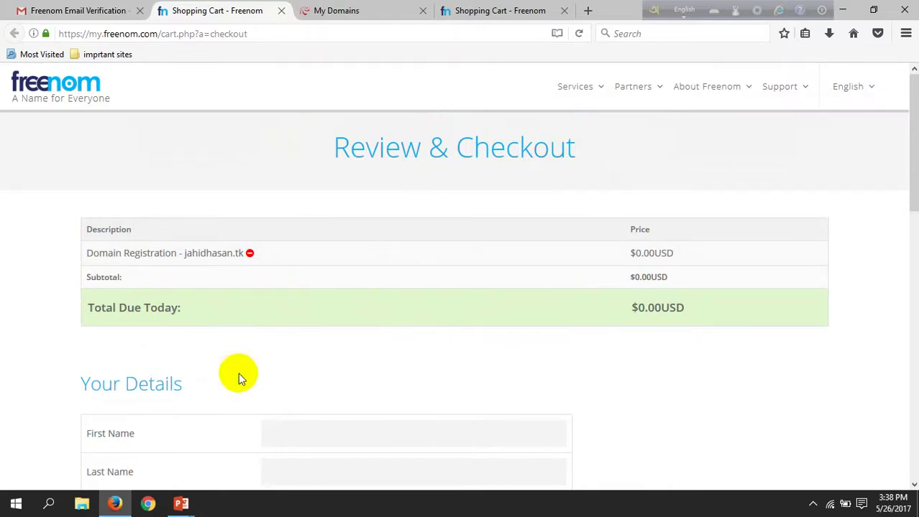
pyautogui.scroll(-6, 238, 373)
pyautogui.click(323, 133)
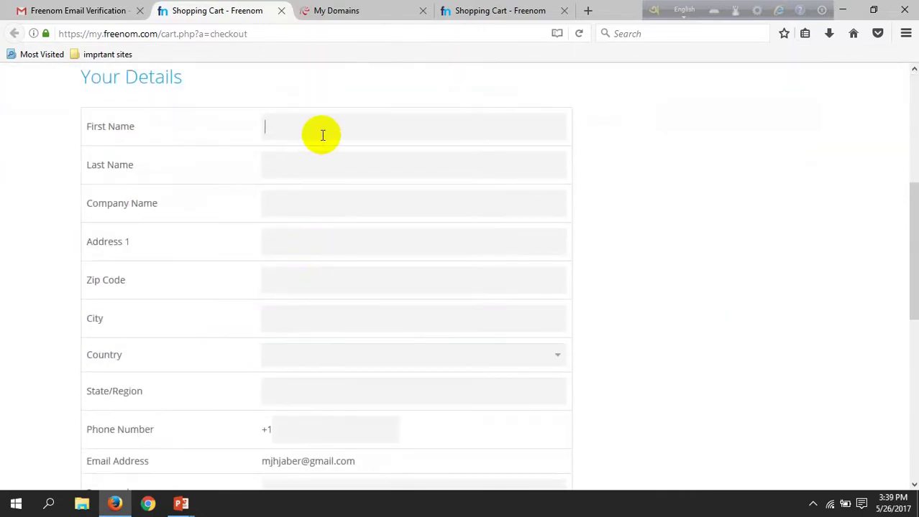
pyautogui.write('Jha')
pyautogui.press('BackSpace')
pyautogui.press('BackSpace')
pyautogui.press('BackSpace')
pyautogui.press('BackSpace')
pyautogui.write('ahid')
pyautogui.press('Tab')
pyautogui.write('Hasan')
# - Fill in the company name and the street address, correcting typos along the way
pyautogui.write('Jahid')
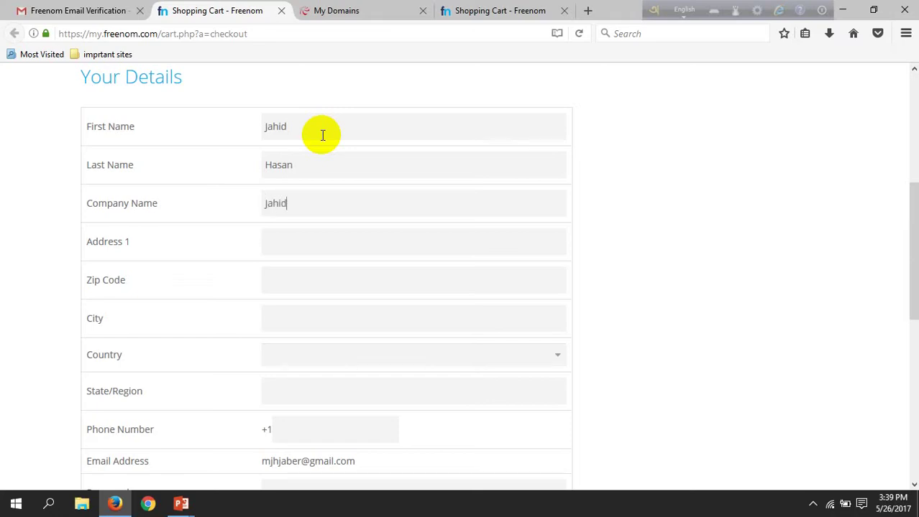
pyautogui.write(' HA')
pyautogui.press('BackSpace')
pyautogui.write('asan')
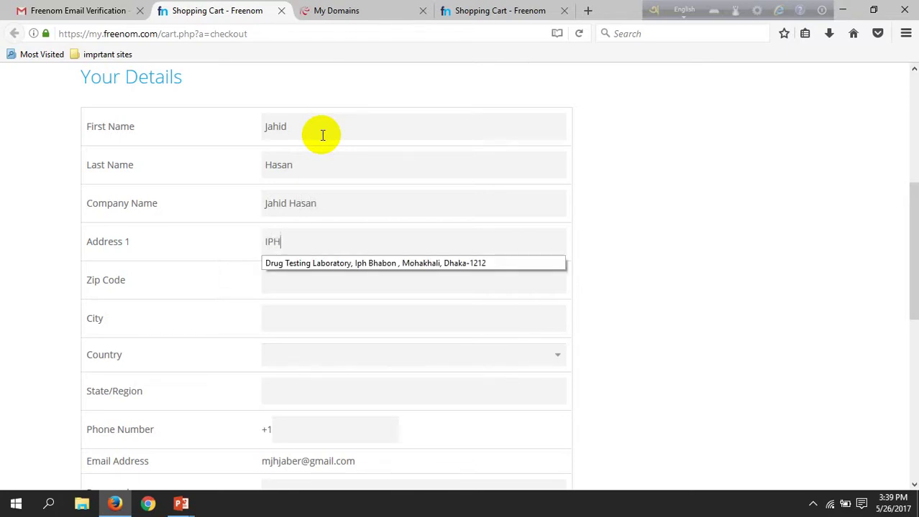
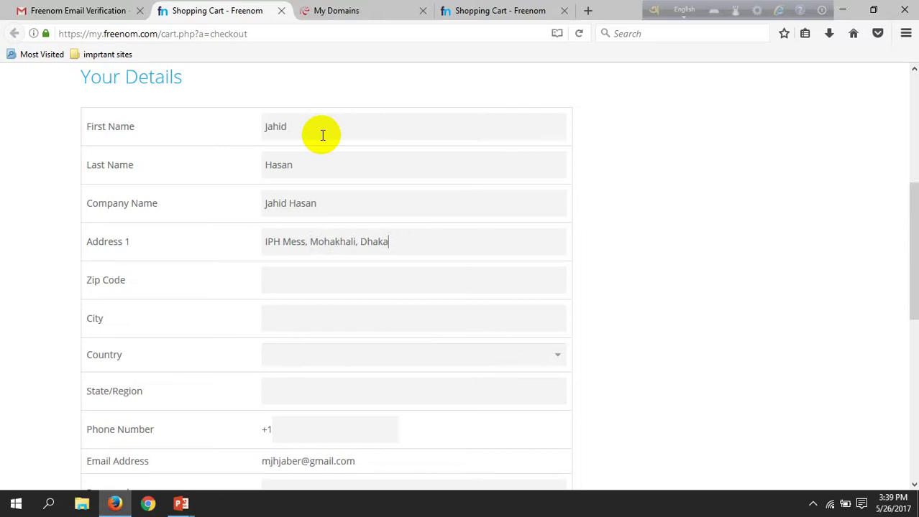
# - Enter the city name in the City field
pyautogui.click(313, 280)
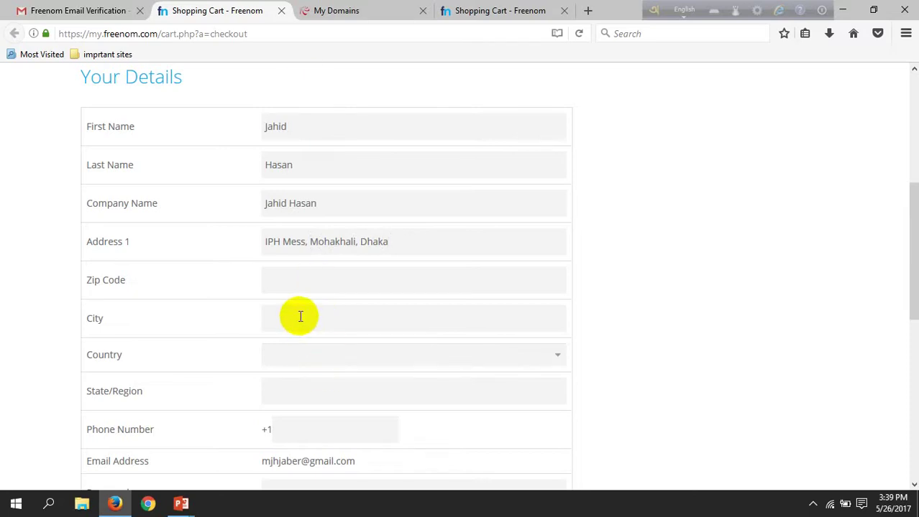
pyautogui.click(306, 317)
pyautogui.write('Dhka')
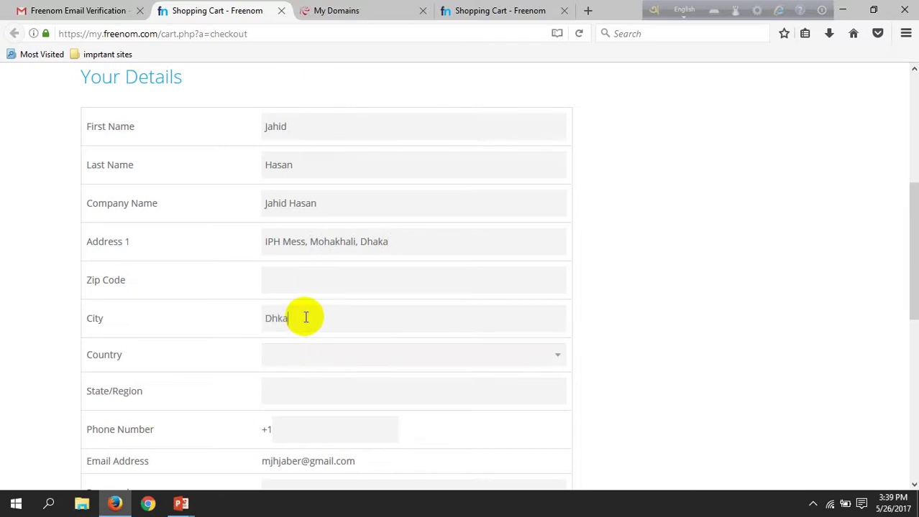
pyautogui.press('BackSpace')
pyautogui.press('BackSpace')
pyautogui.write('a')
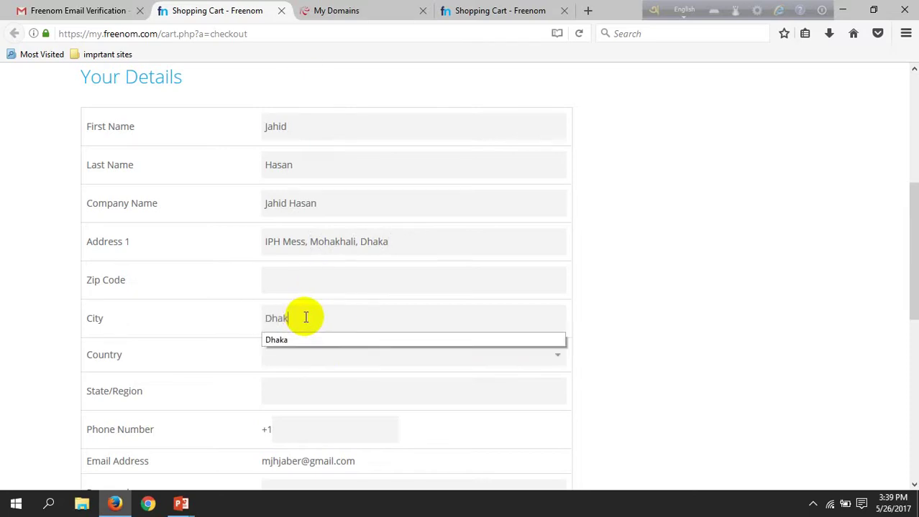
pyautogui.write('ka')
pyautogui.press('Tab')
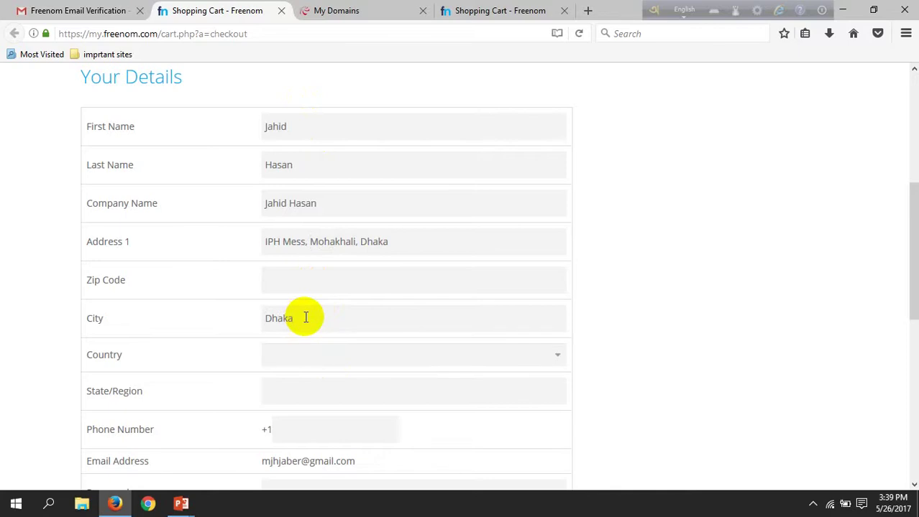
# - Set the checkout country to Bangladesh and the State/Region to Dhaka
pyautogui.moveTo(527, 372); pyautogui.dragTo(565, 357)
pyautogui.click(561, 355)
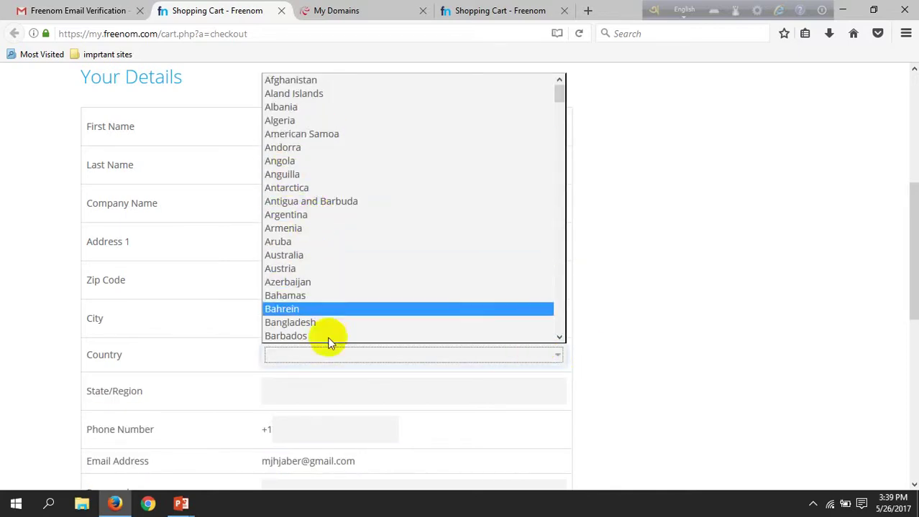
pyautogui.click(316, 310)
pyautogui.click(399, 363)
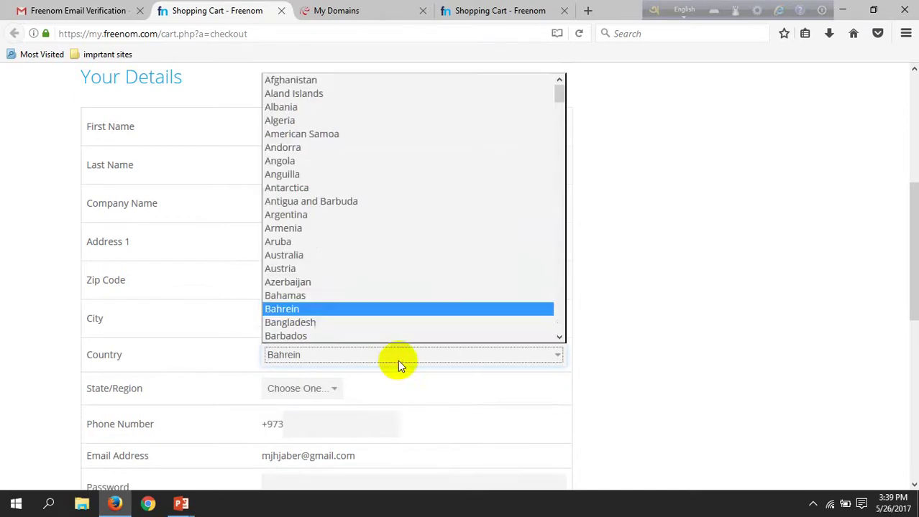
pyautogui.click(320, 322)
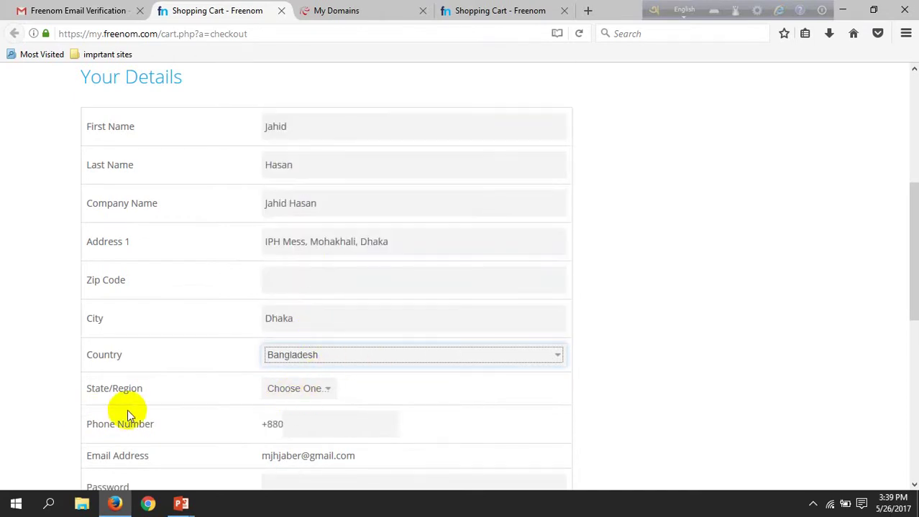
pyautogui.click(322, 389)
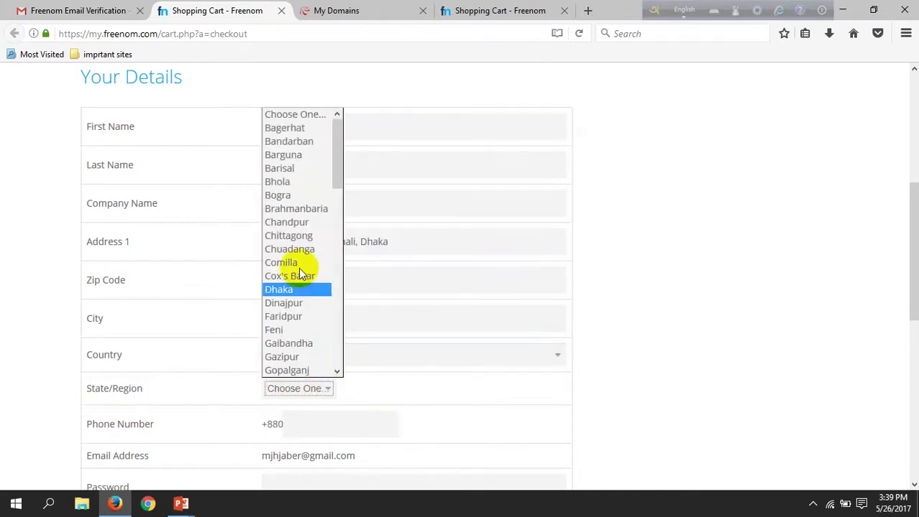
pyautogui.scroll(-3, 273, 205)
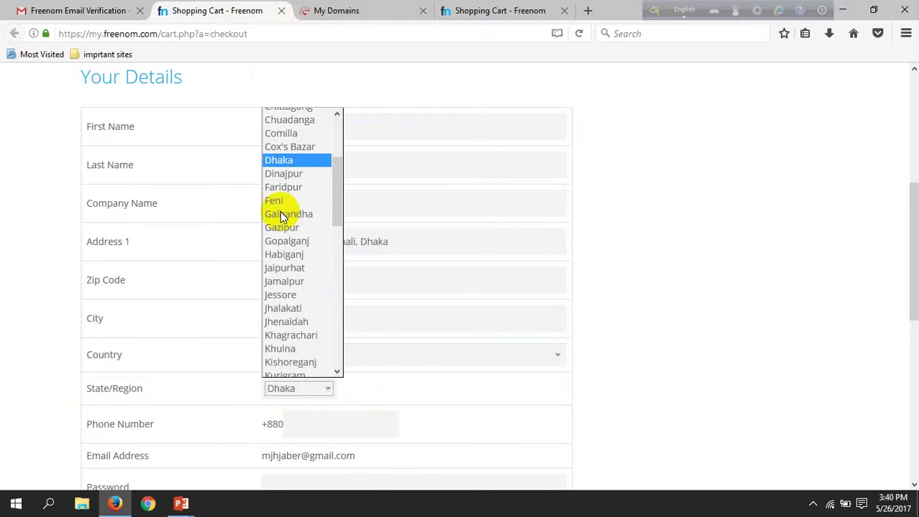
pyautogui.click(291, 163)
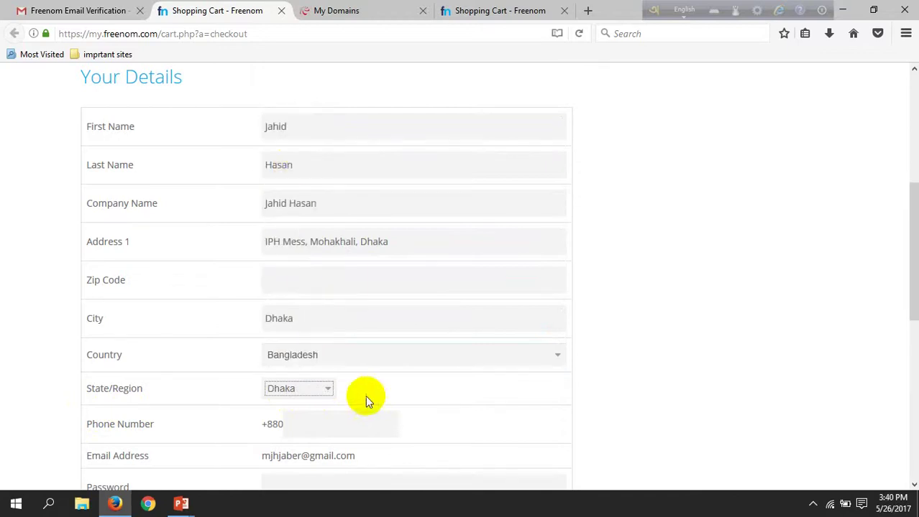
# - Enter the phone number after the +880 code
pyautogui.scroll(-2, 366, 398)
pyautogui.click(316, 351)
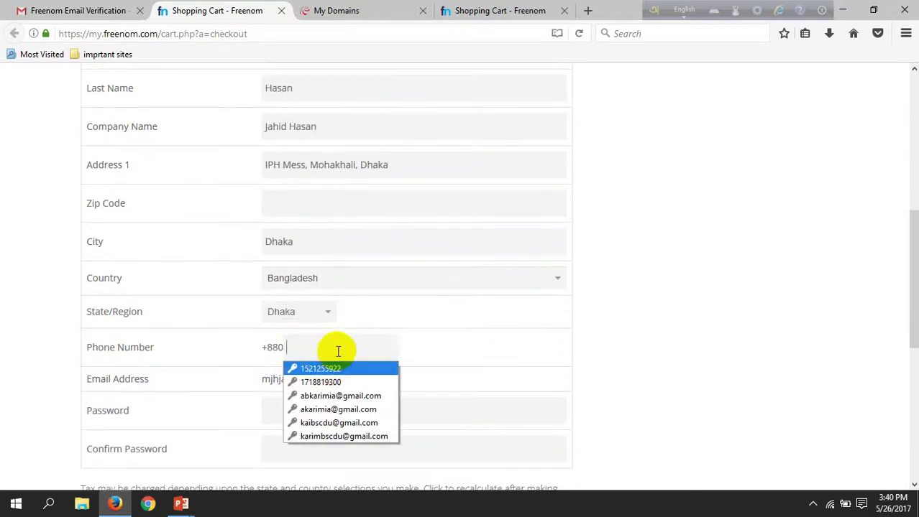
pyautogui.click(345, 353)
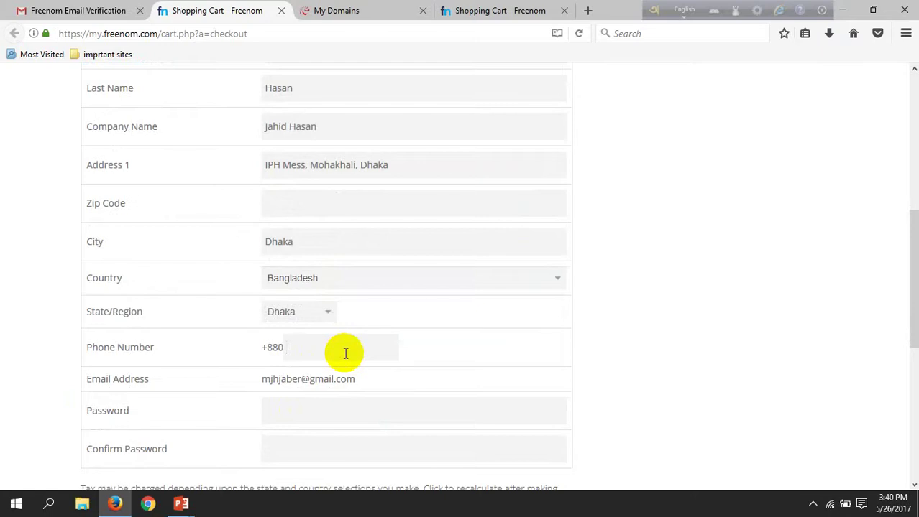
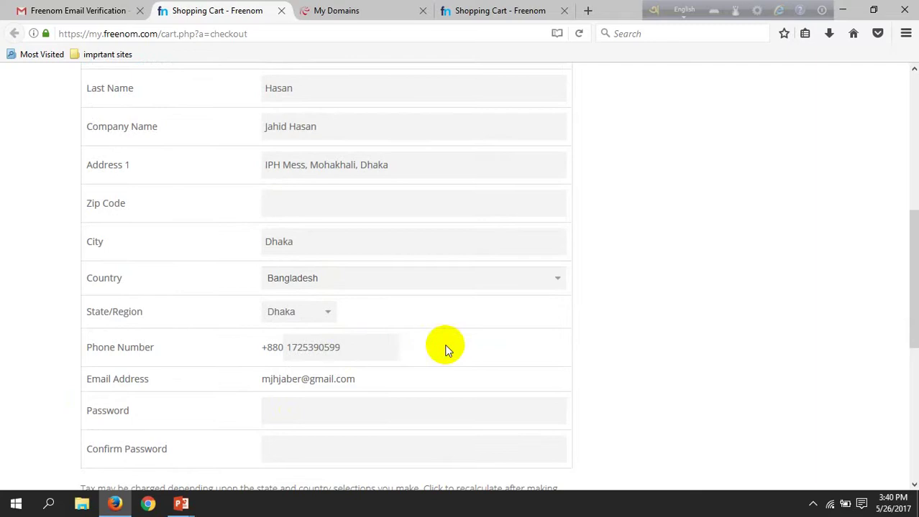
# - Enter and confirm the account password on the checkout form
pyautogui.click(310, 421)
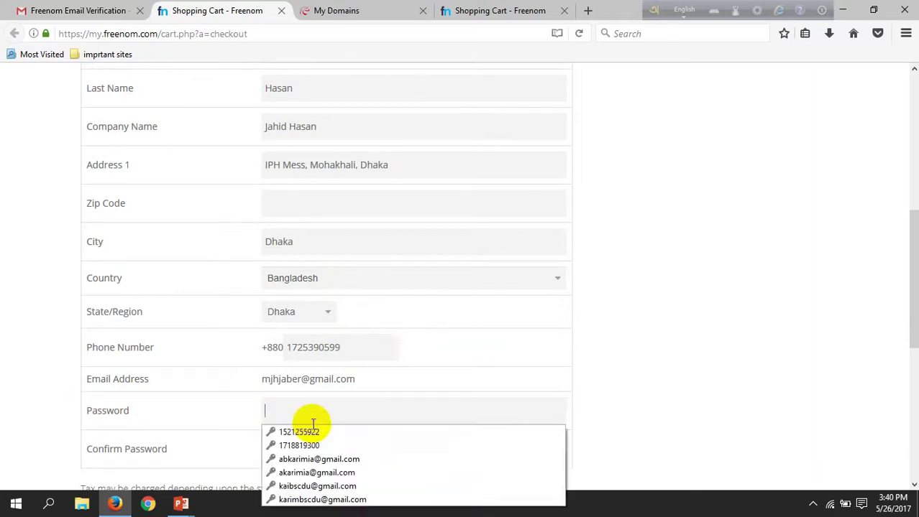
pyautogui.scroll(-2, 324, 402)
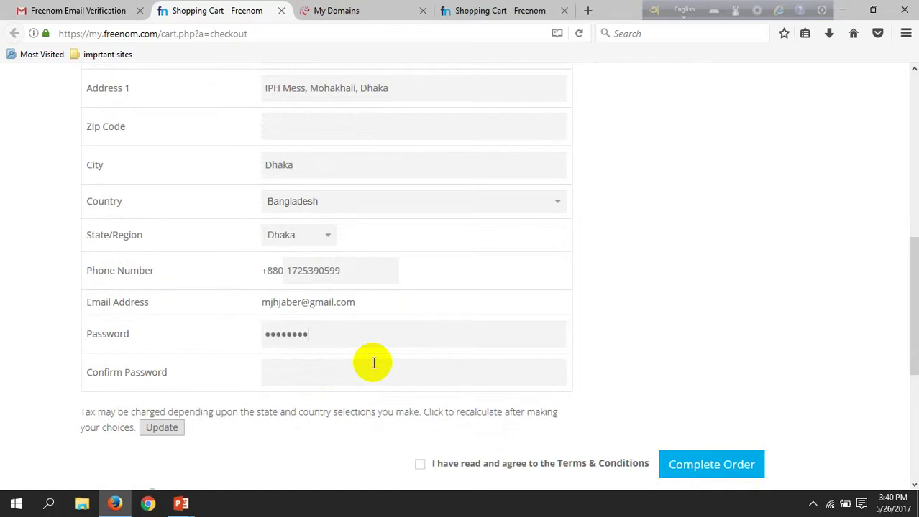
pyautogui.click(329, 380)
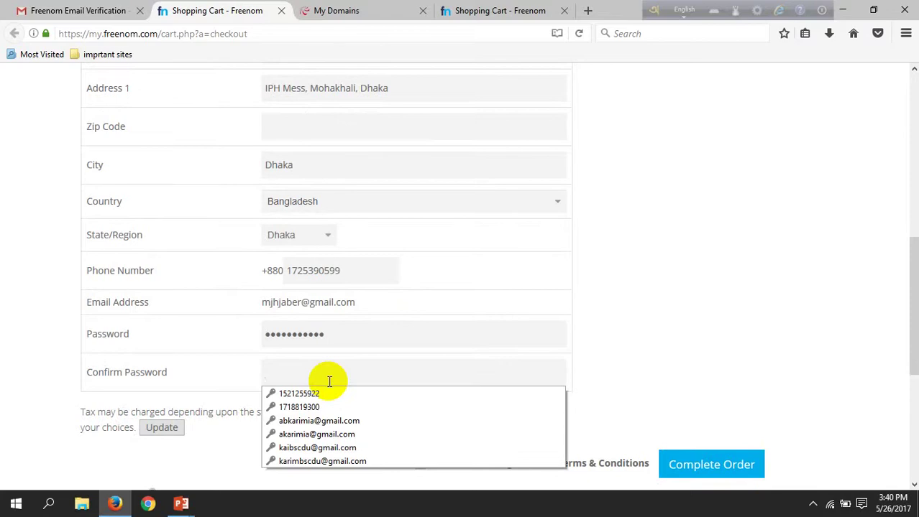
pyautogui.write('••')
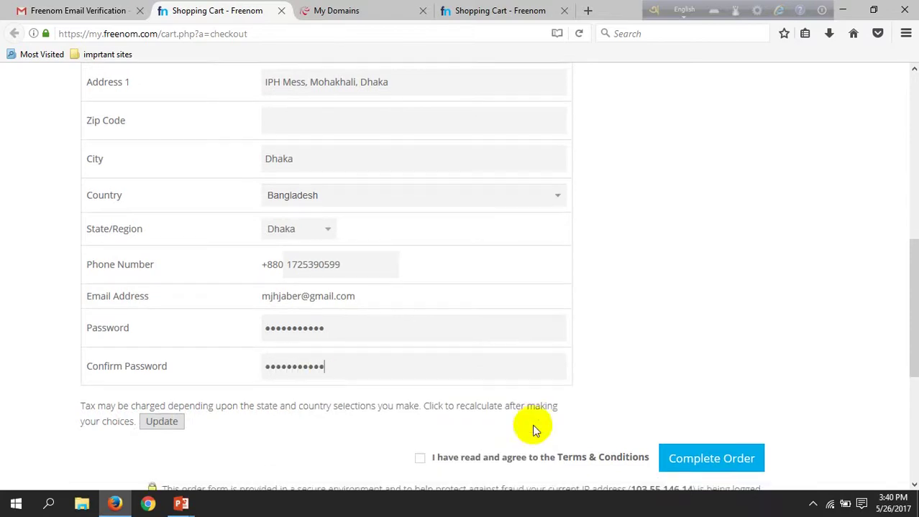
pyautogui.scroll(-5, 533, 427)
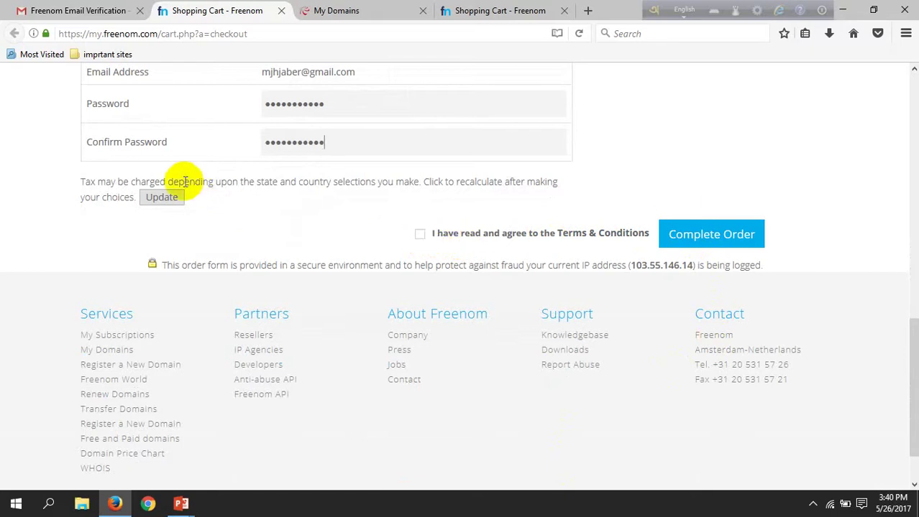
# - Accept the Terms & Conditions, submit the free domain order, and save the login in Firefox
pyautogui.click(418, 236)
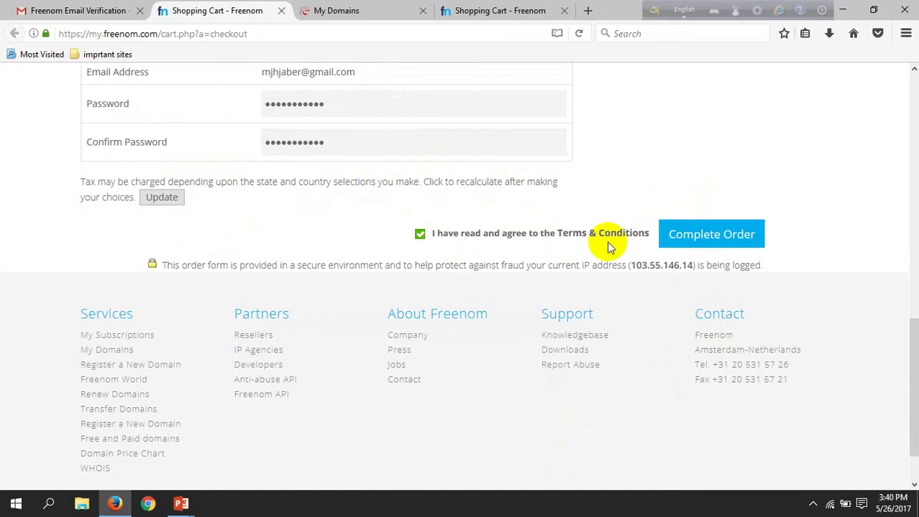
pyautogui.click(694, 236)
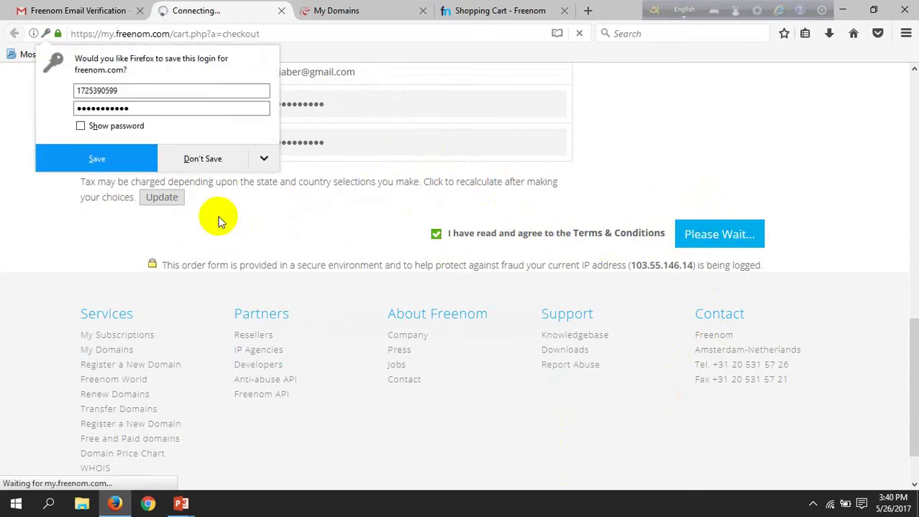
pyautogui.click(147, 159)
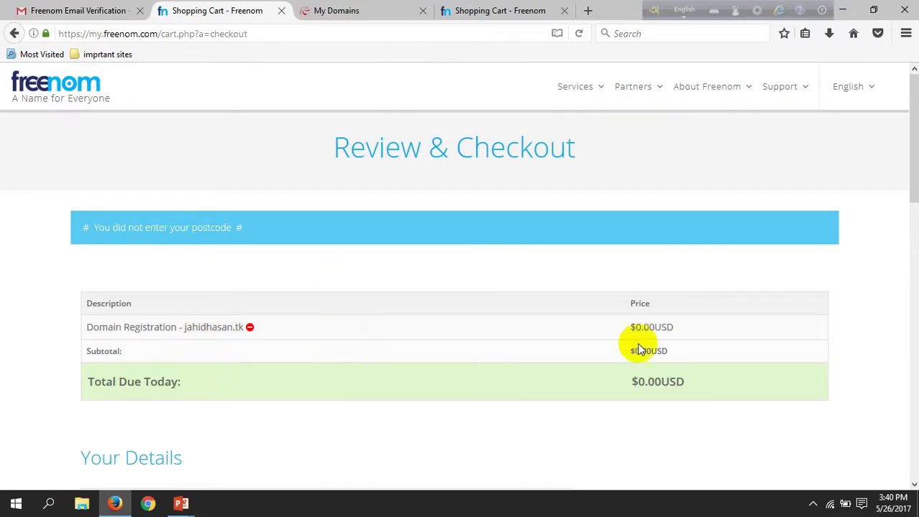
pyautogui.scroll(-10, 636, 348)
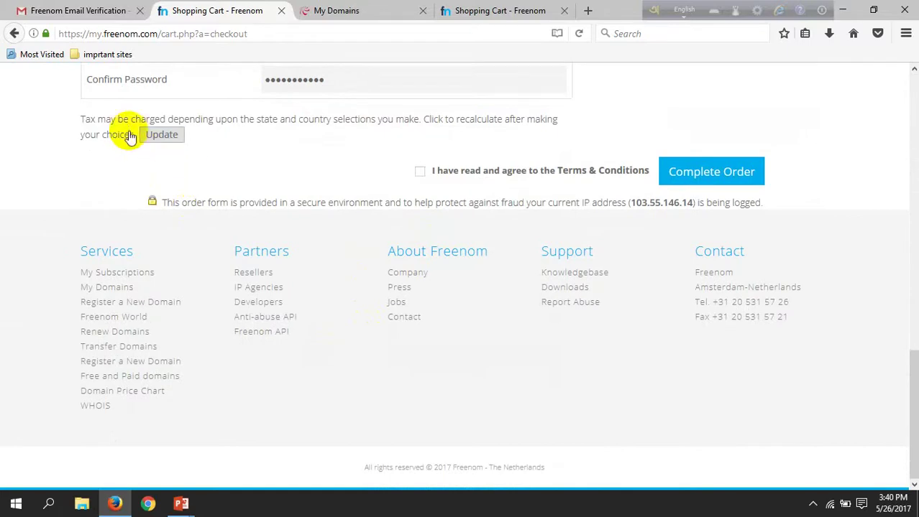
pyautogui.click(420, 171)
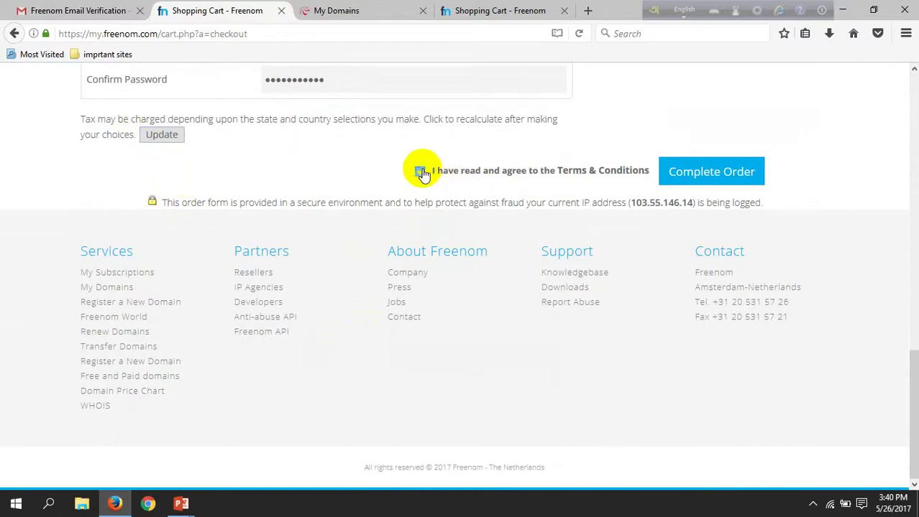
pyautogui.click(692, 175)
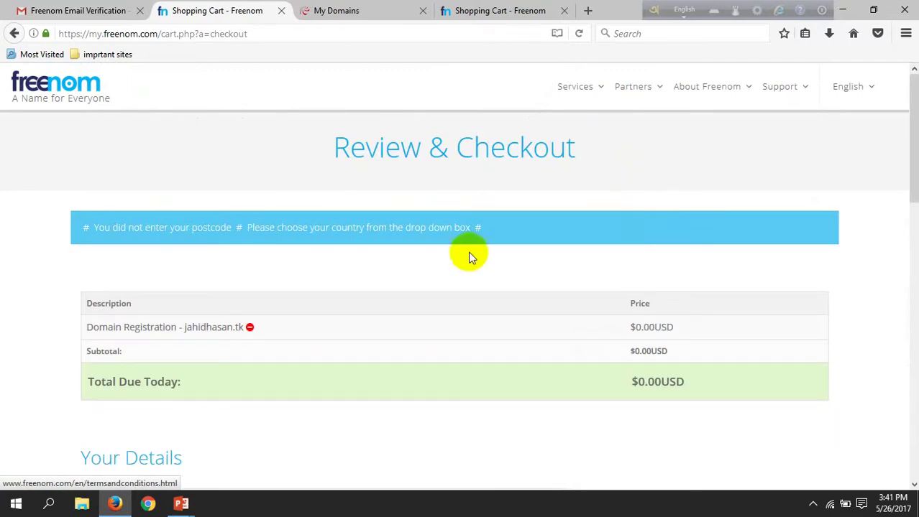
# - Check the verification-link notice and switch to the other Shopping Cart tab
pyautogui.scroll(-3, 460, 260)
pyautogui.scroll(-5, 466, 253)
pyautogui.scroll(-3, 466, 260)
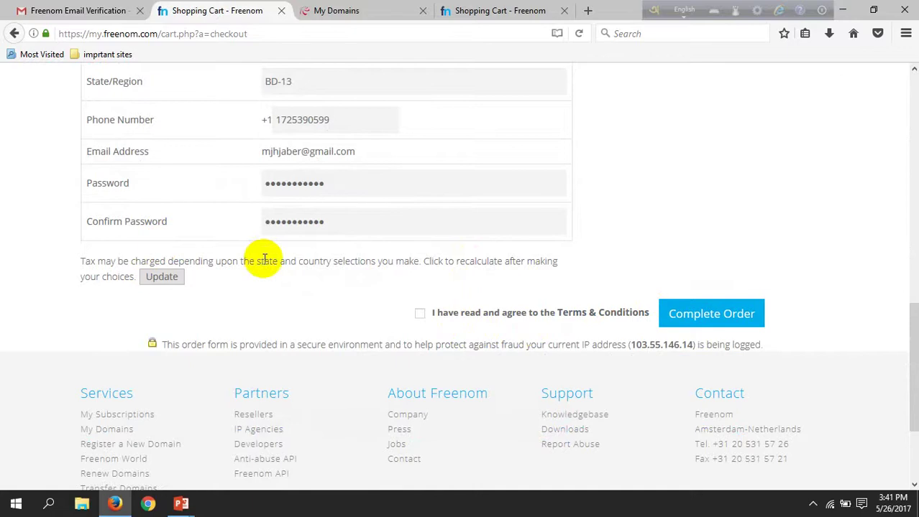
pyautogui.scroll(11, 263, 259)
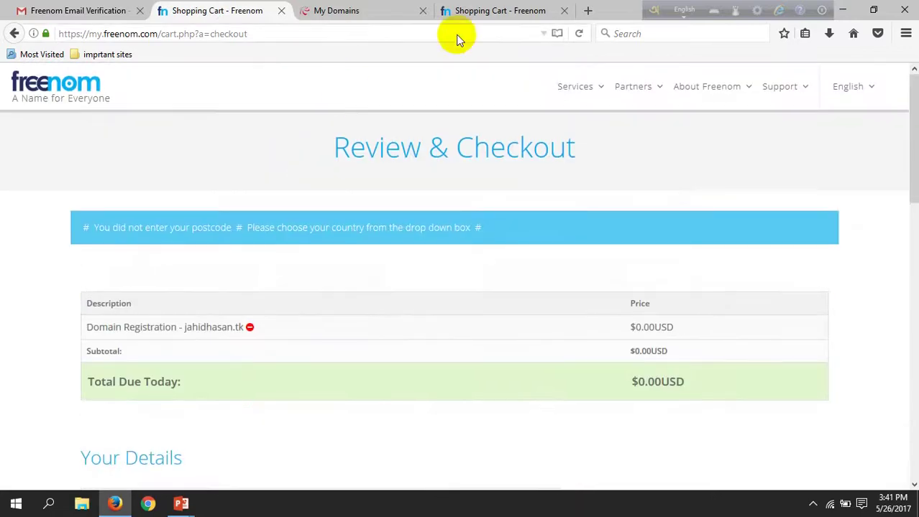
pyautogui.click(460, 11)
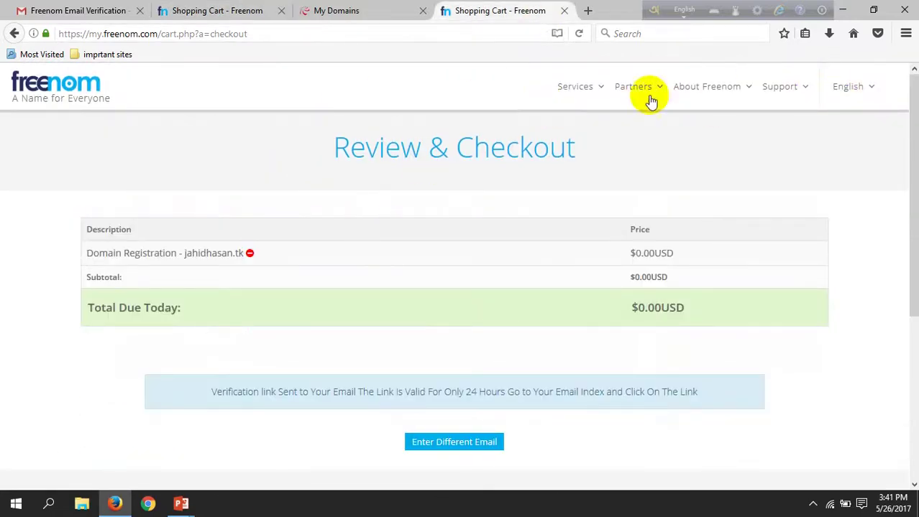
# - Go to Freenom's login page and enter the account e-mail address
pyautogui.moveTo(598, 87)
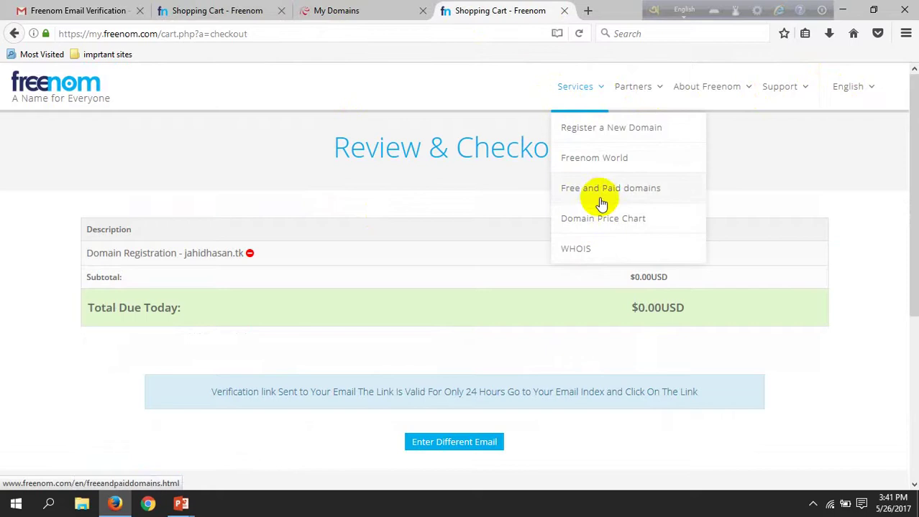
pyautogui.click(603, 135)
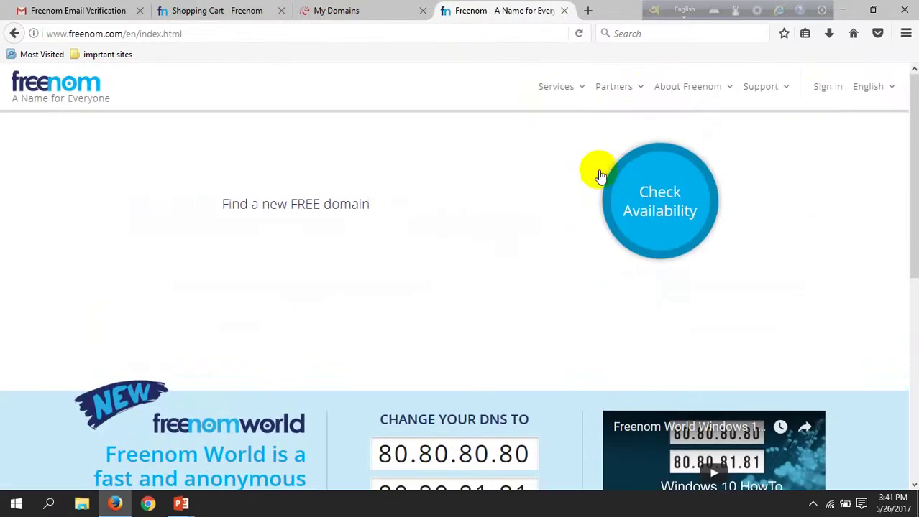
pyautogui.click(828, 93)
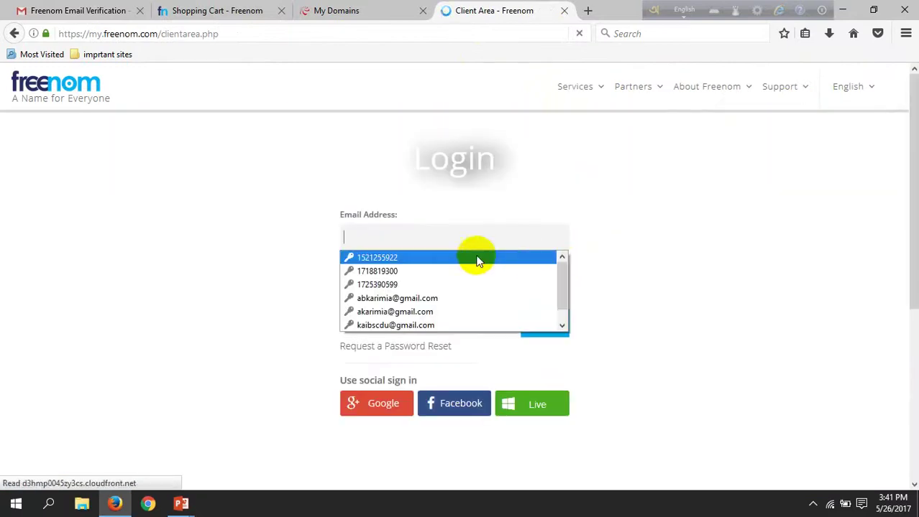
pyautogui.click(468, 230)
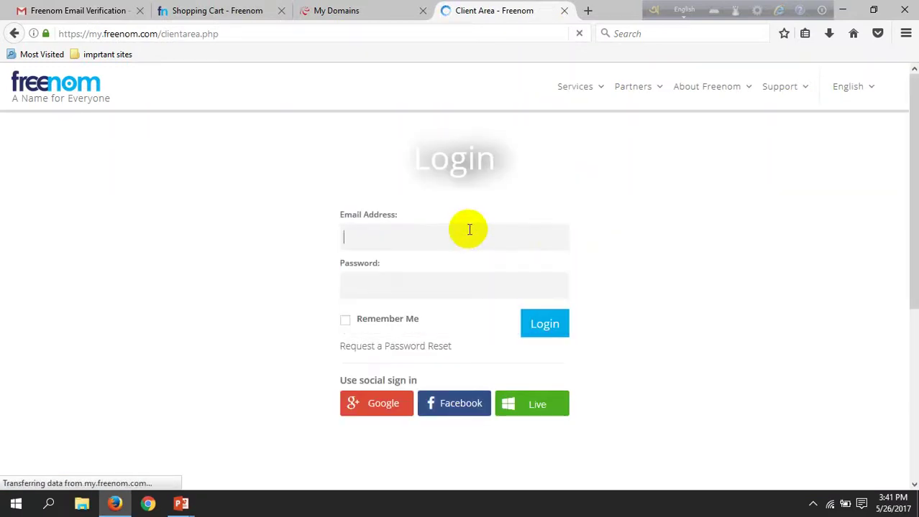
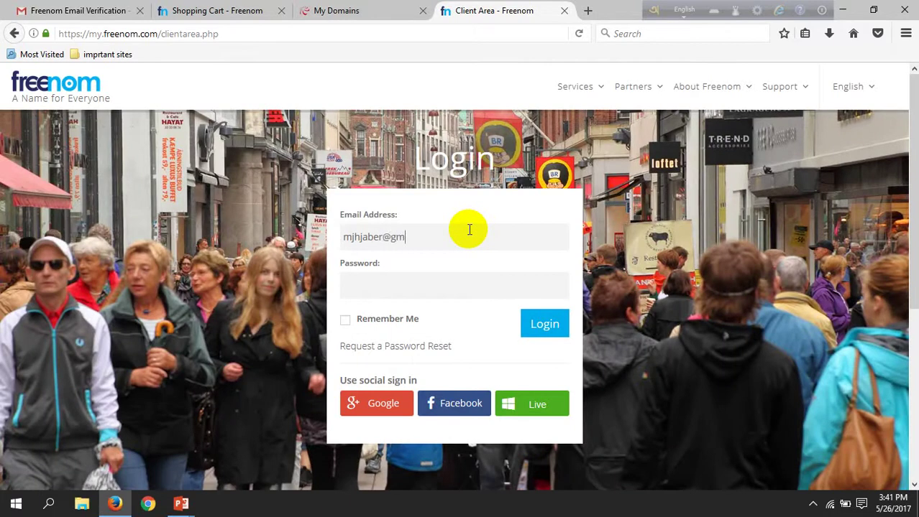
# - Enter the password, attempt the login, and save it in the browser
pyautogui.press('Tab')
pyautogui.write('1')
pyautogui.hotkey('ctrl', 'a')
pyautogui.press('BackSpace')
pyautogui.click(546, 323)
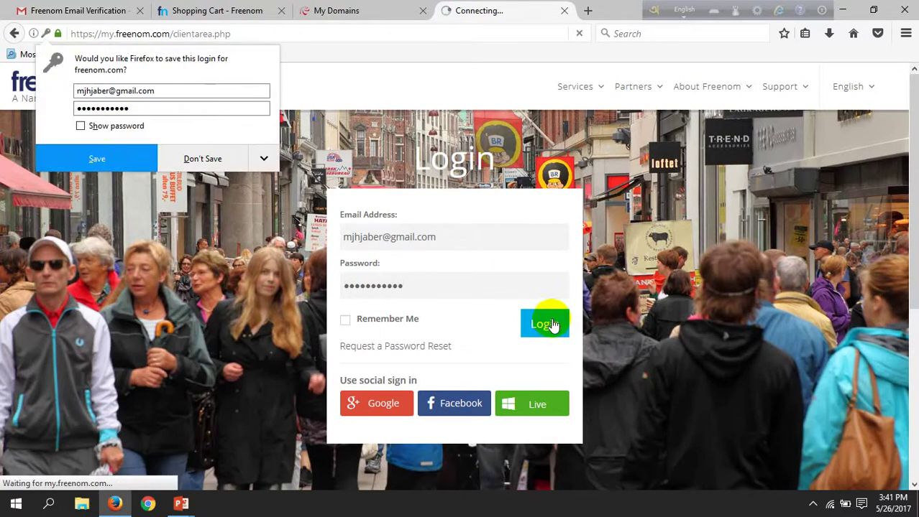
pyautogui.click(117, 158)
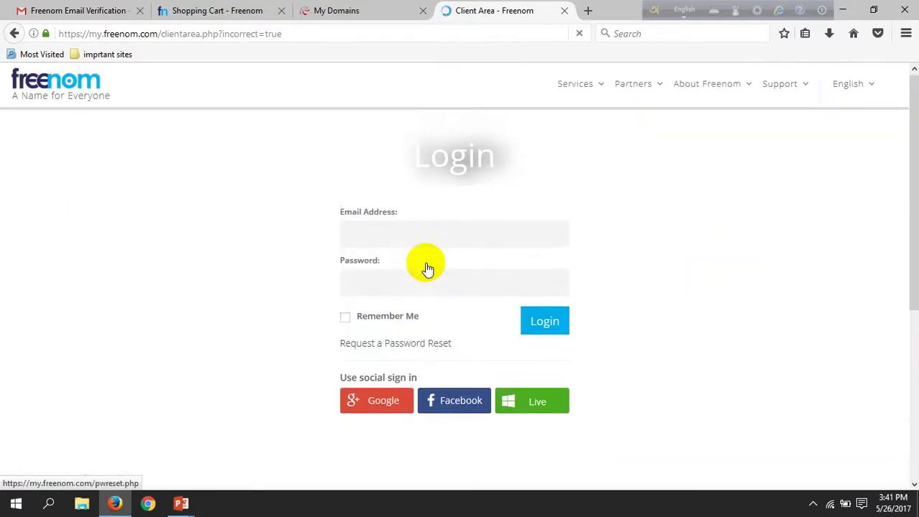
pyautogui.click(40, 10)
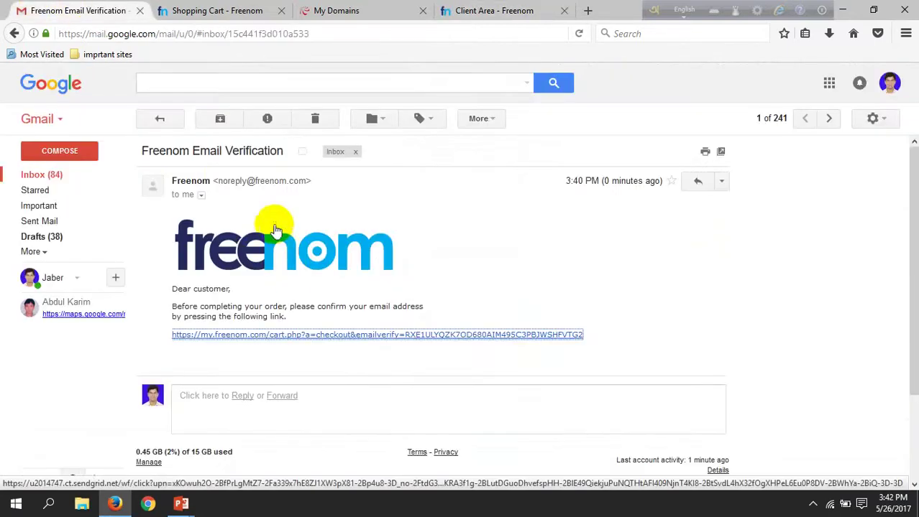
# - Return to the Review & Checkout form after checking the Freenom login page
pyautogui.click(187, 10)
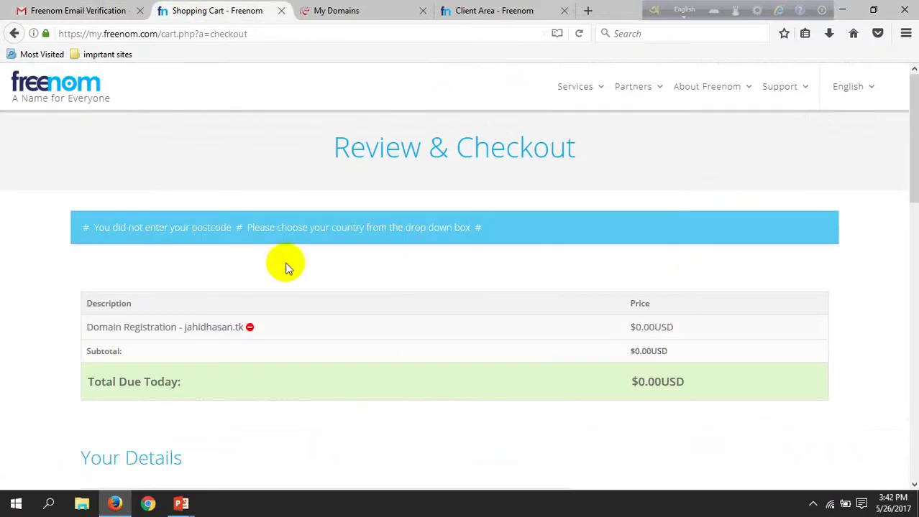
pyautogui.scroll(-5, 300, 280)
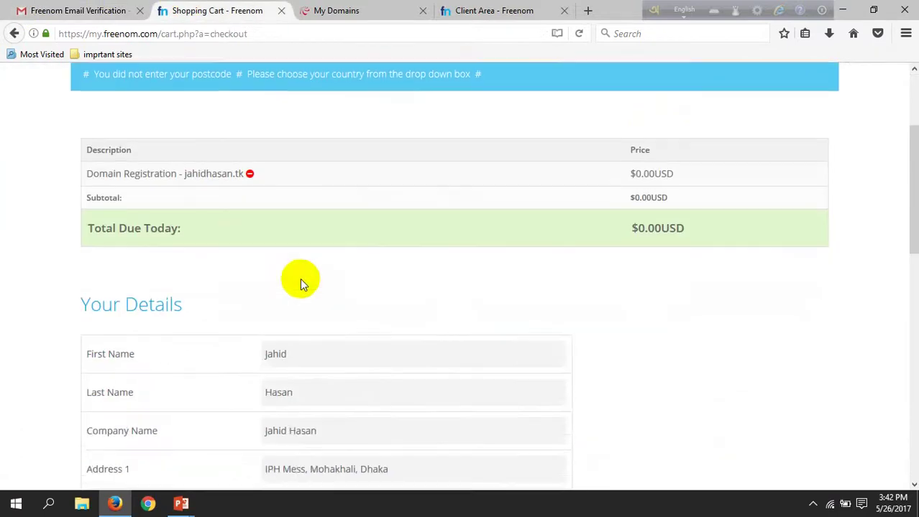
pyautogui.scroll(-6, 295, 305)
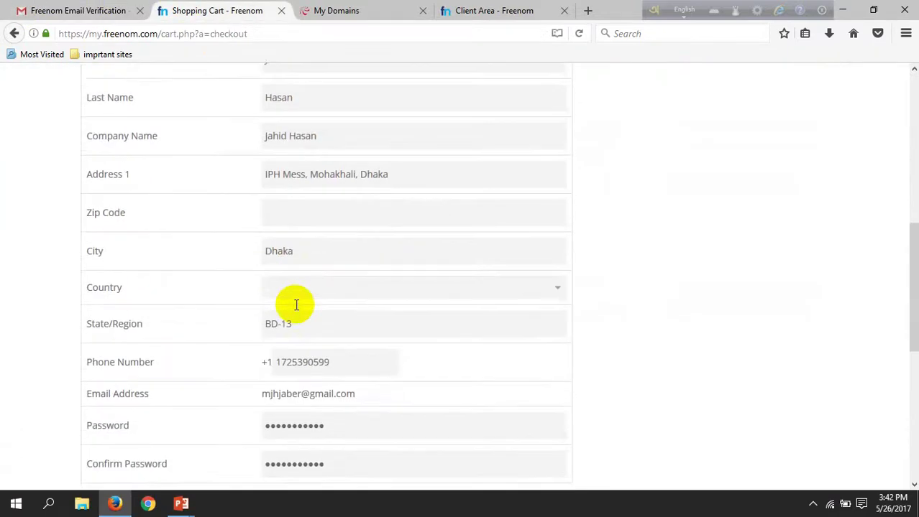
pyautogui.scroll(6, 297, 314)
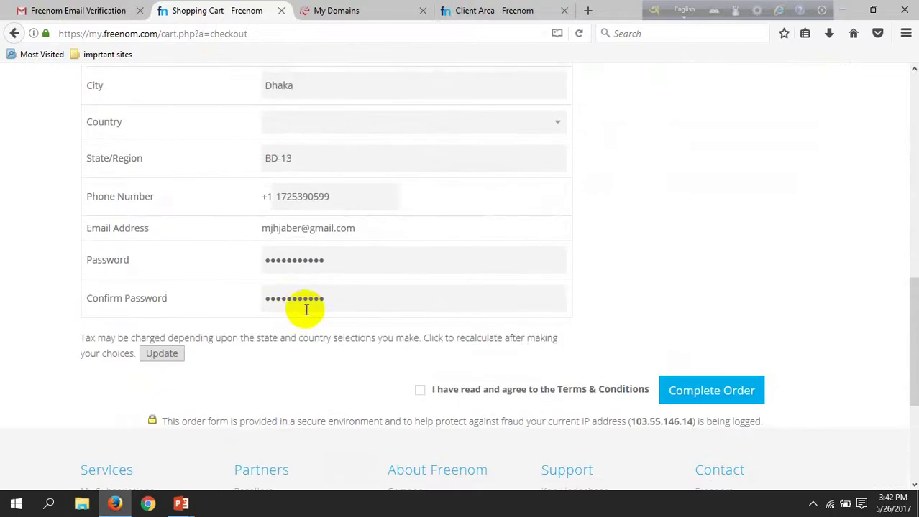
pyautogui.click(543, 11)
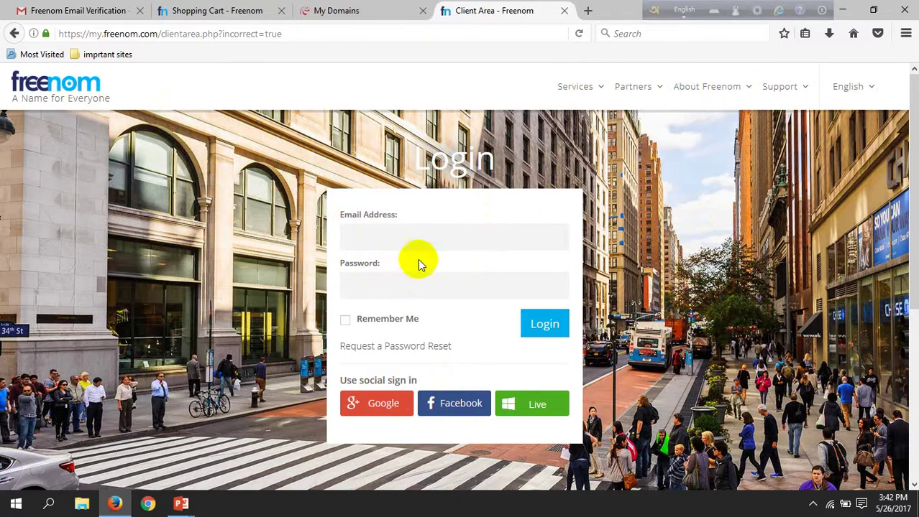
pyautogui.click(394, 233)
pyautogui.click(576, 213)
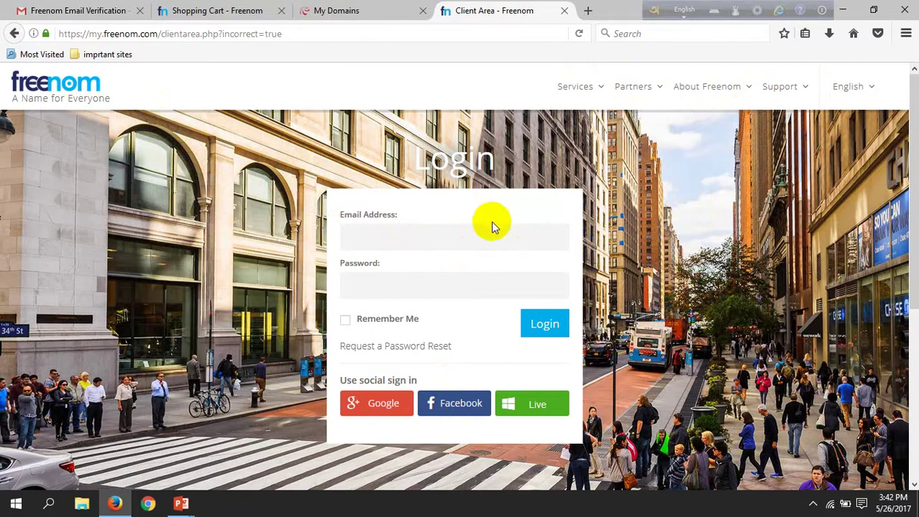
pyautogui.hotkey('ctrl', '2')
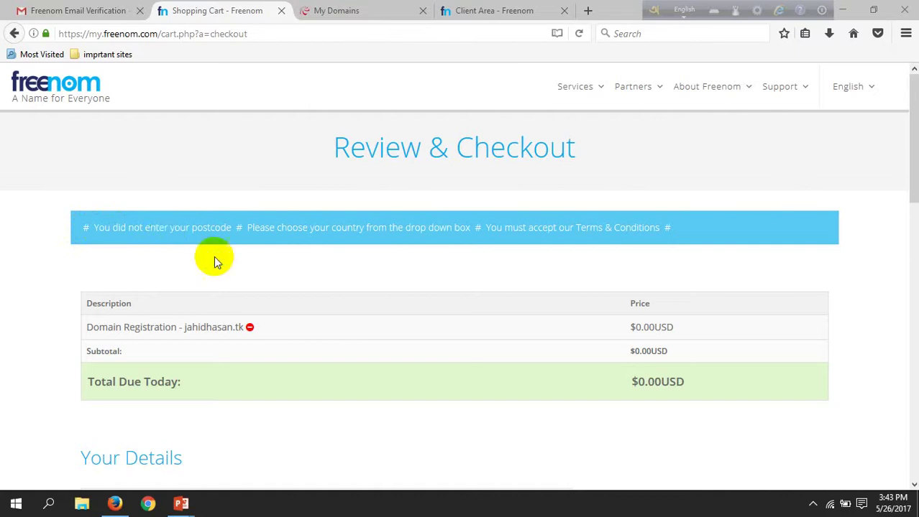
pyautogui.scroll(-6, 230, 278)
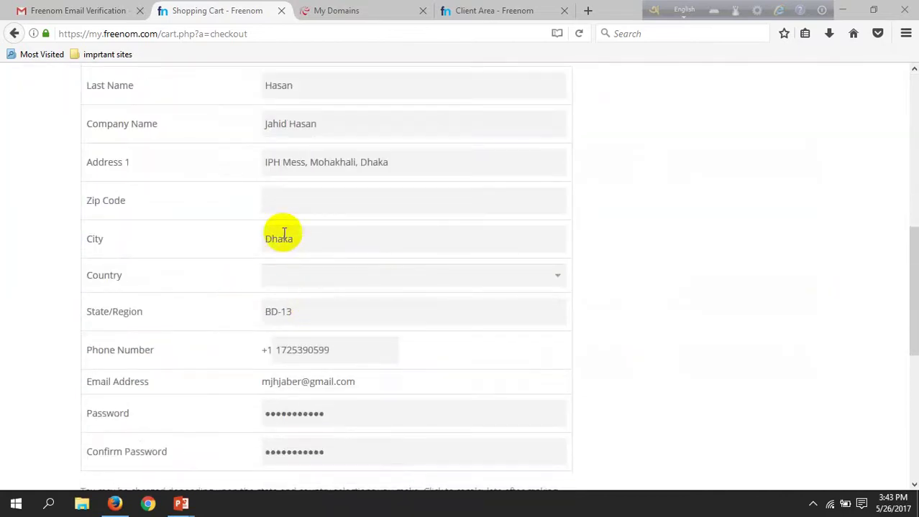
# - Set the zip code to 1212 and the country to Bangladesh
pyautogui.click(307, 202)
pyautogui.write('1212')
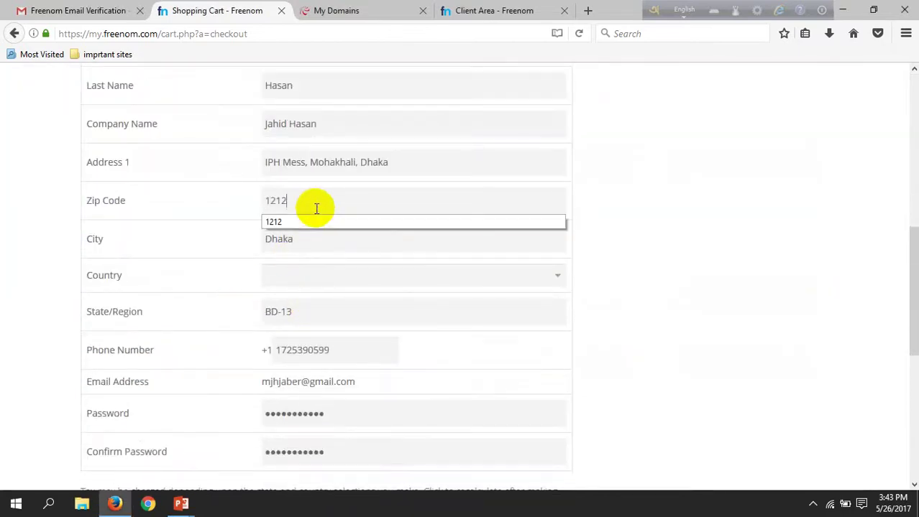
pyautogui.click(317, 186)
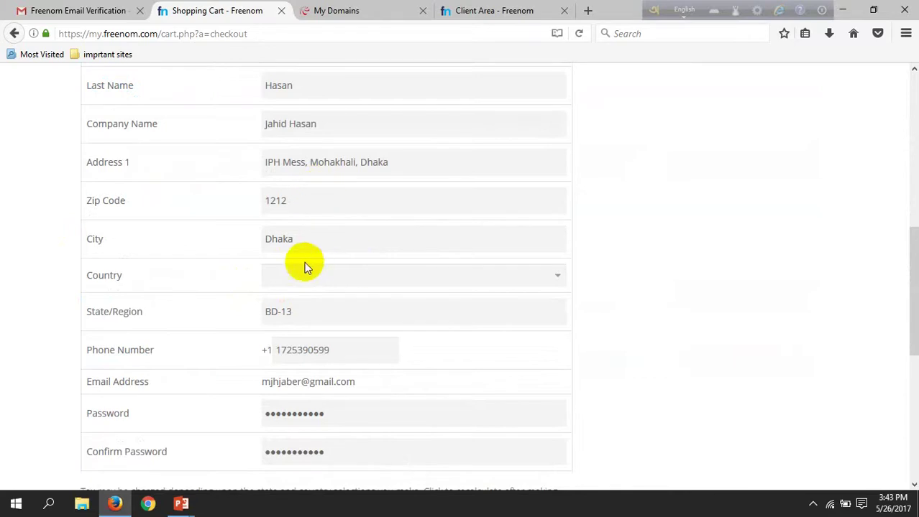
pyautogui.click(465, 278)
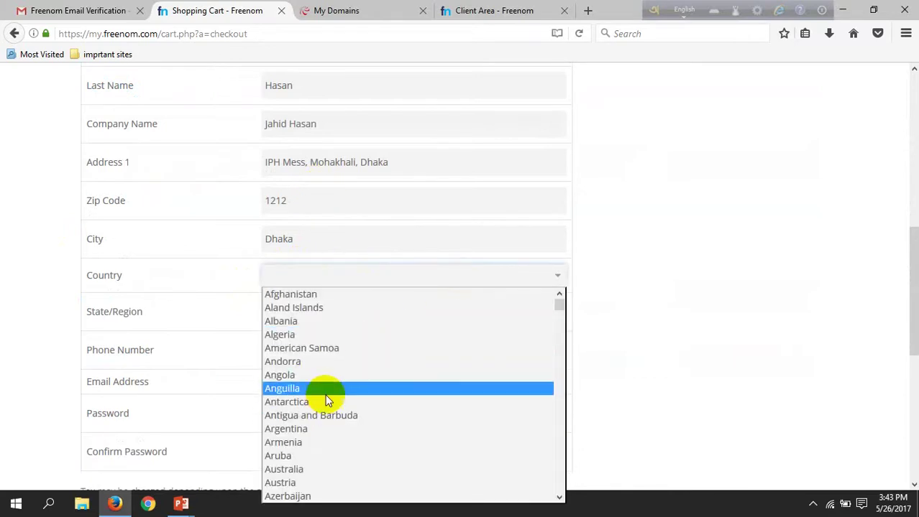
pyautogui.scroll(-3, 321, 418)
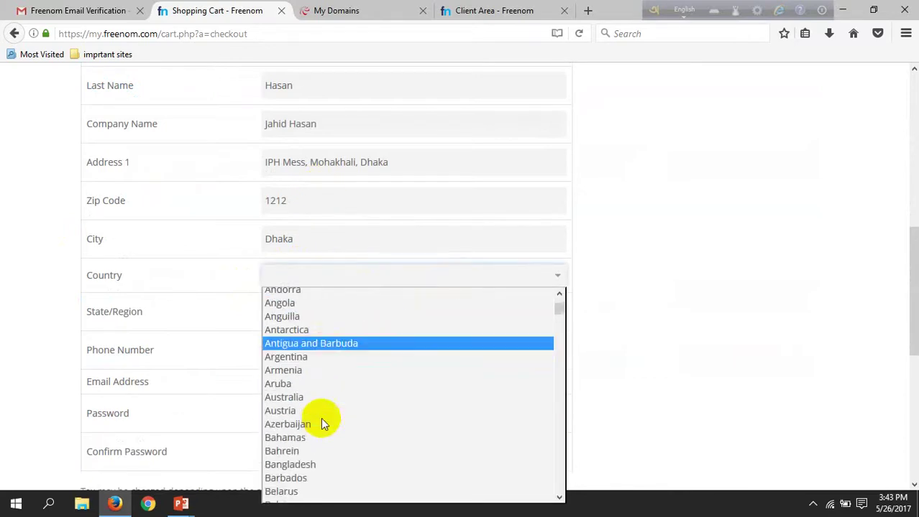
pyautogui.click(309, 408)
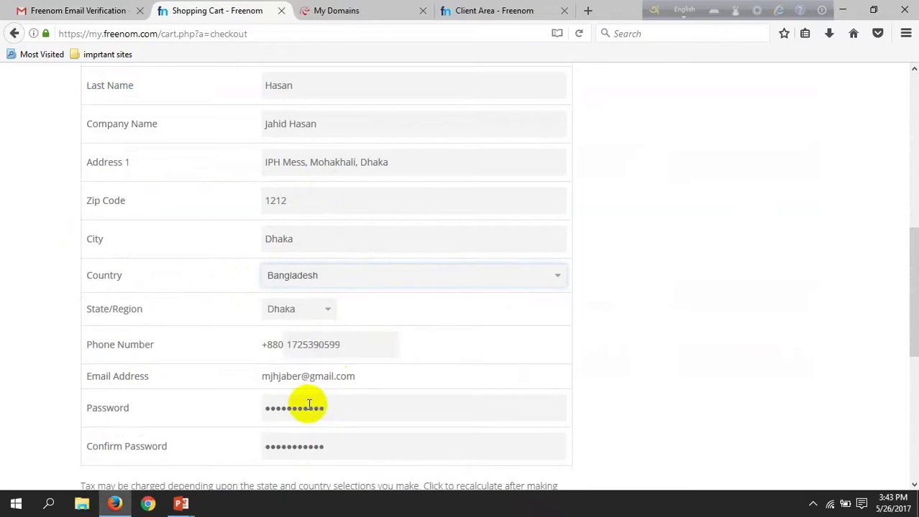
# - Accept the Terms & Conditions and complete the free domain order
pyautogui.scroll(-3, 328, 419)
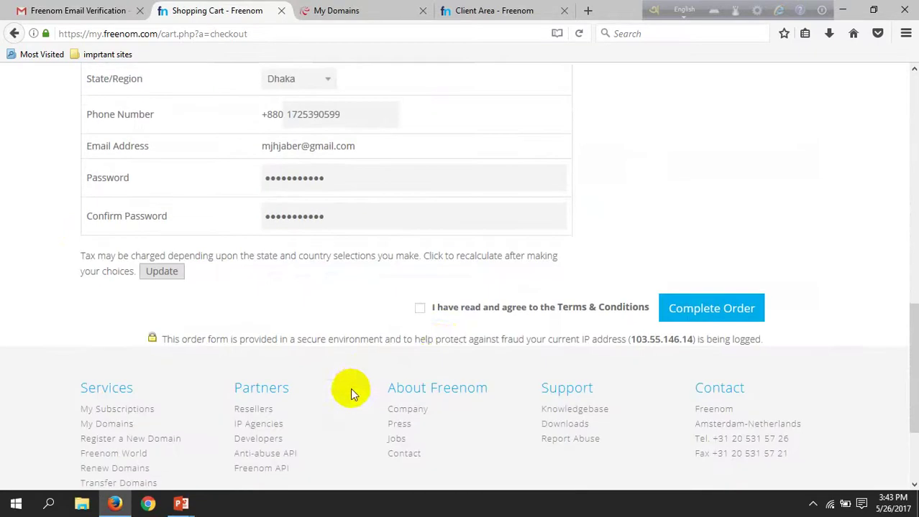
pyautogui.click(419, 310)
pyautogui.click(670, 309)
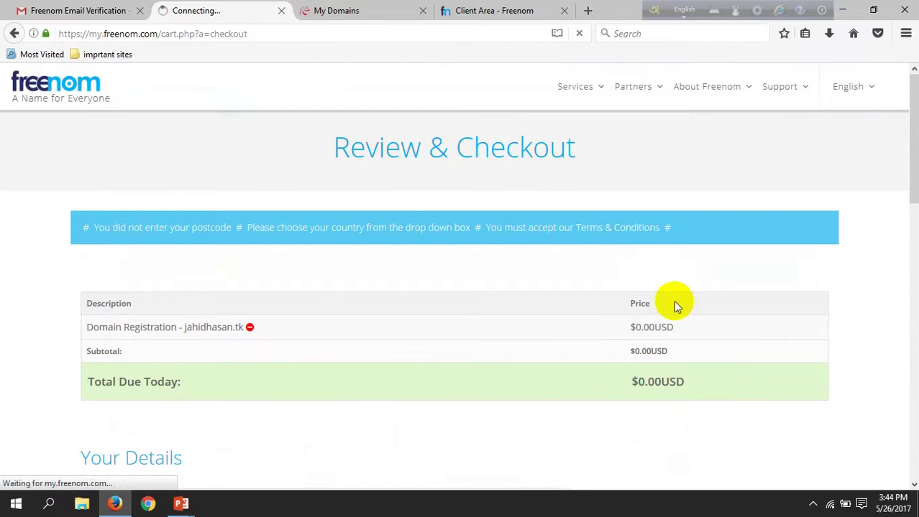
# - Note the order number on the Order Confirmation page and go to the Client Area
pyautogui.scroll(-2, 647, 280)
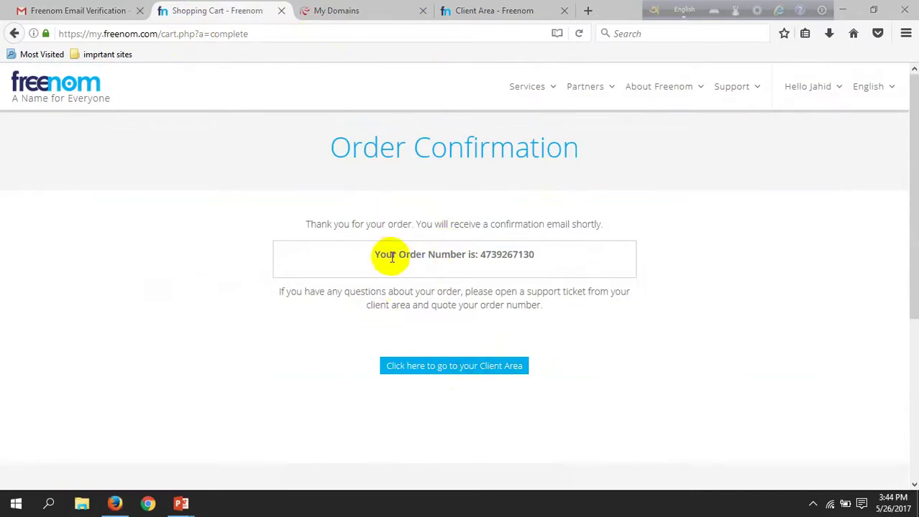
pyautogui.moveTo(537, 254); pyautogui.dragTo(379, 273)
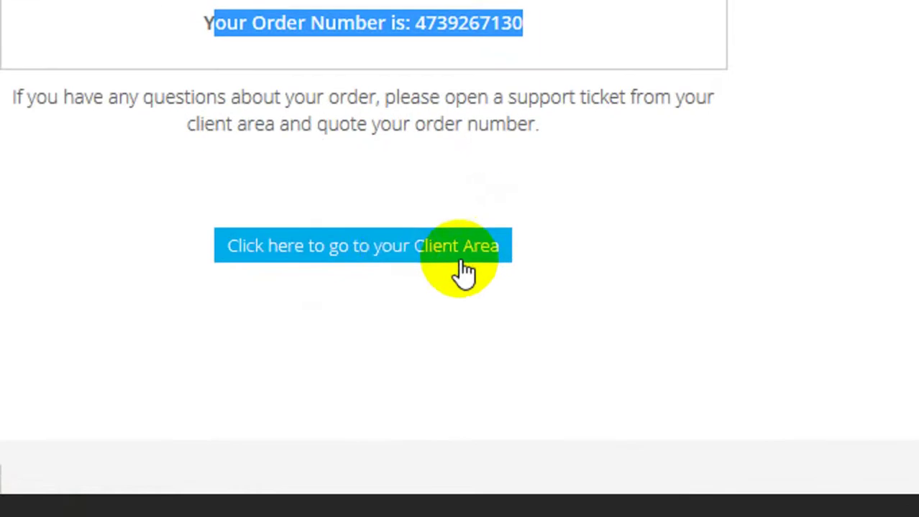
pyautogui.click(410, 253)
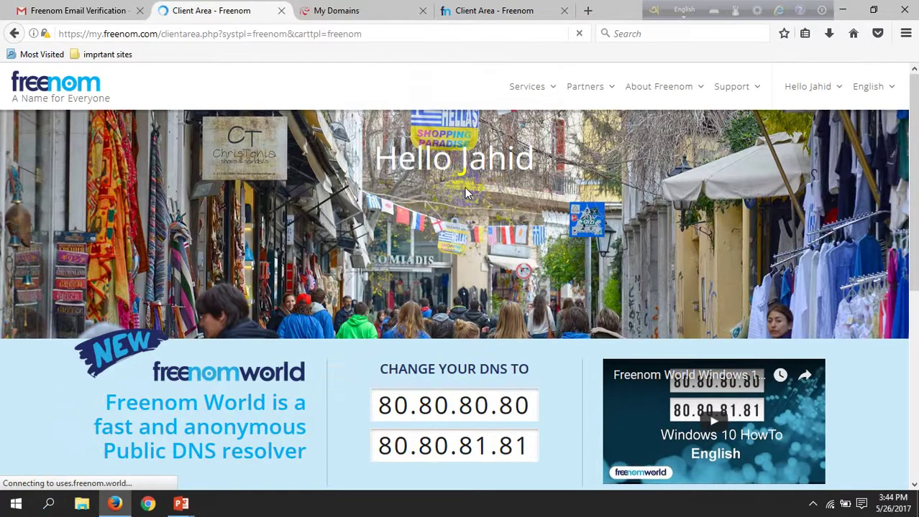
# - Sign in with the saved login from Services > My Domains to list jahidhasan.tk
pyautogui.click(528, 90)
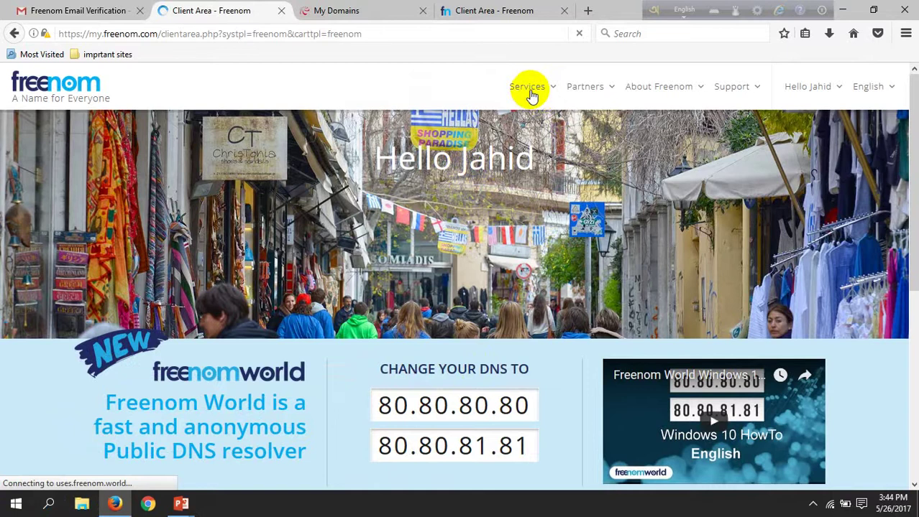
pyautogui.click(544, 89)
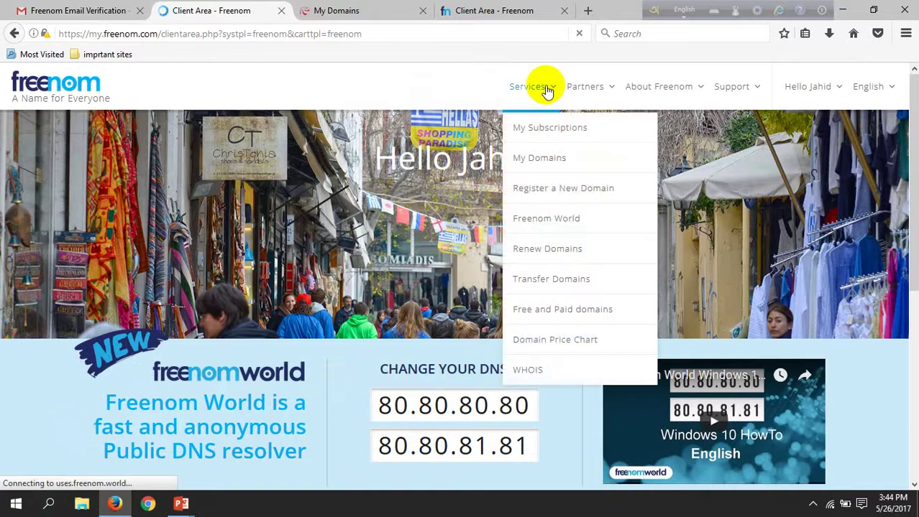
pyautogui.click(559, 158)
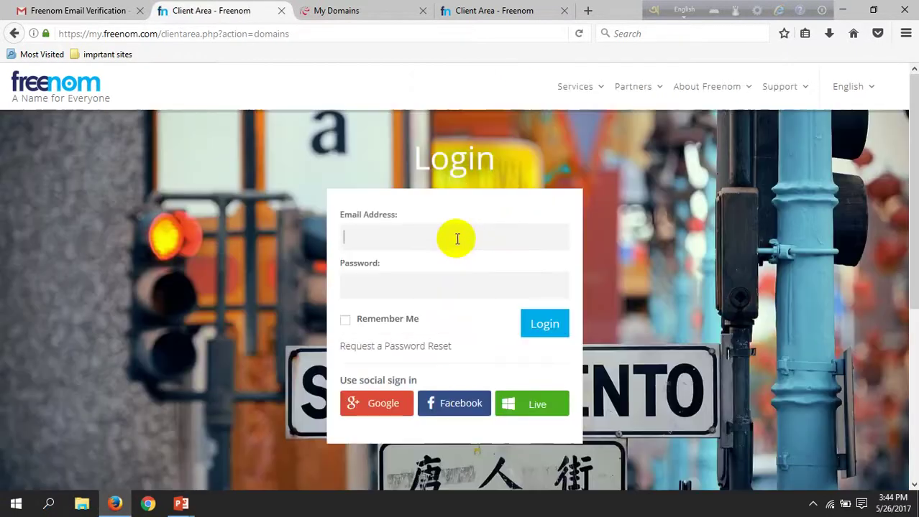
pyautogui.write('mjhjab')
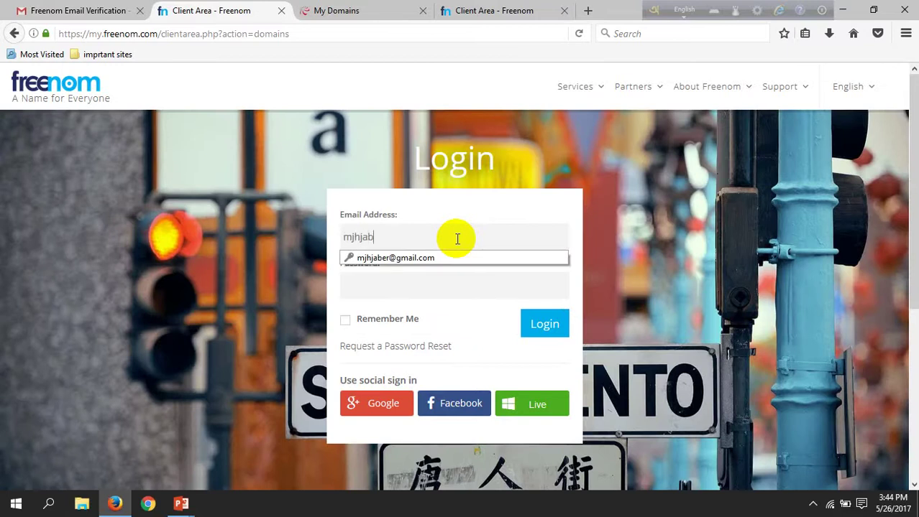
pyautogui.write('er')
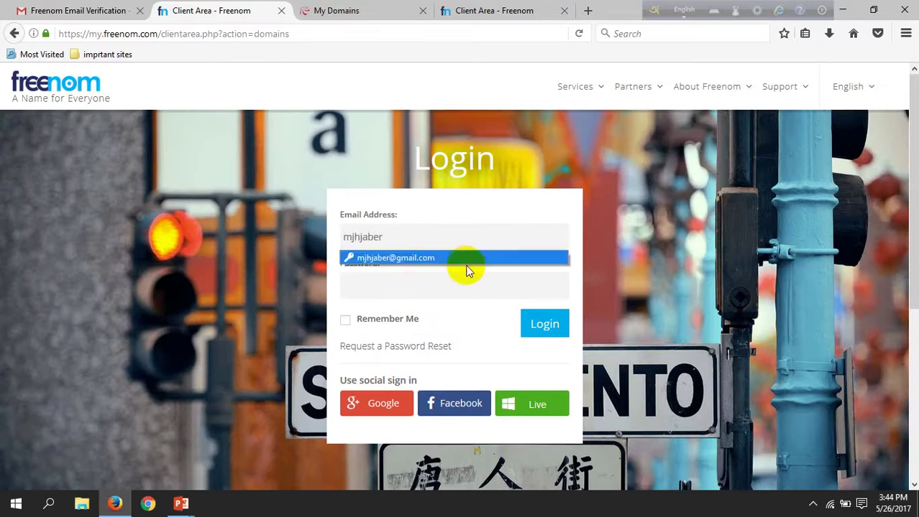
pyautogui.click(467, 260)
pyautogui.click(544, 321)
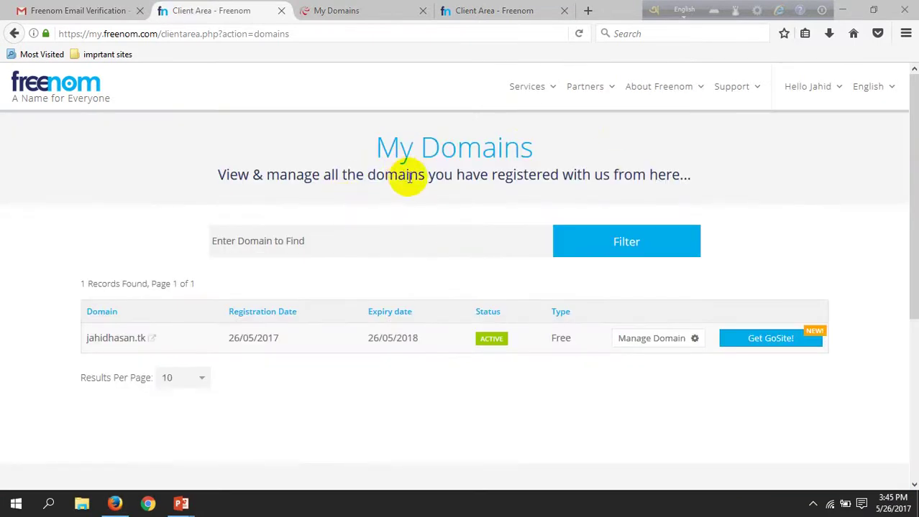
# - Open jahidhasan.tk's Nameservers settings, still using NS01–NS04.FREENOM.COM
pyautogui.moveTo(370, 145); pyautogui.dragTo(540, 153)
pyautogui.click(541, 153)
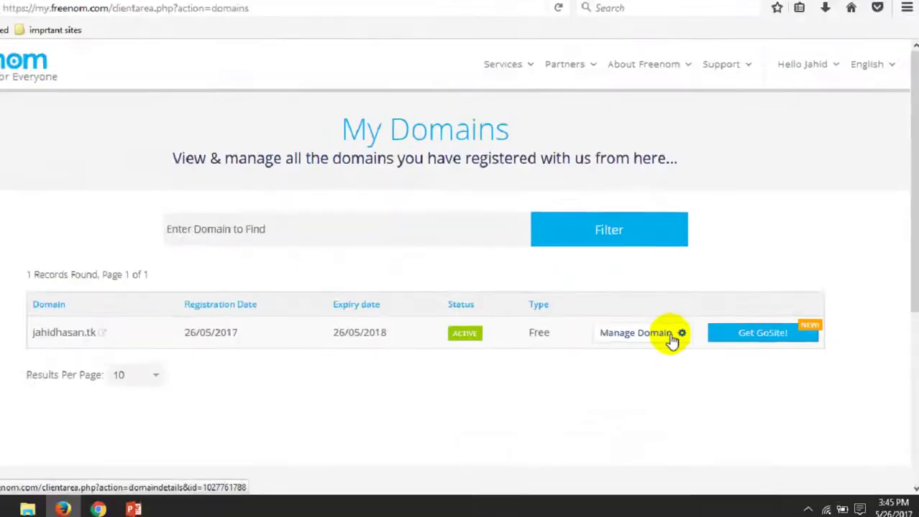
pyautogui.click(463, 271)
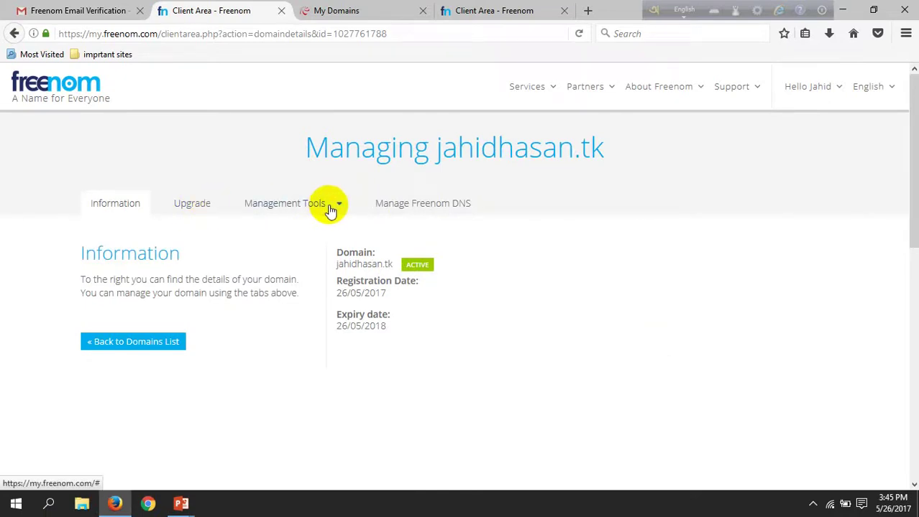
pyautogui.click(332, 210)
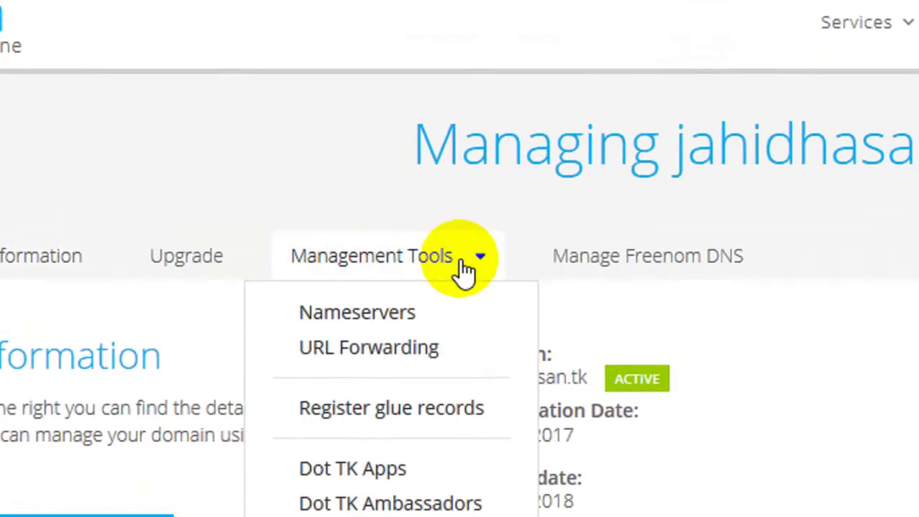
pyautogui.click(403, 316)
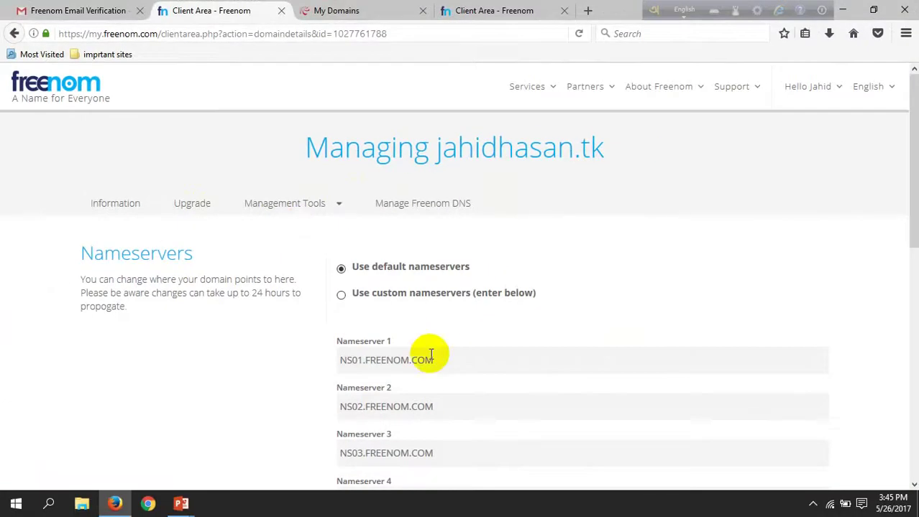
pyautogui.scroll(-3, 427, 347)
pyautogui.scroll(4, 426, 147)
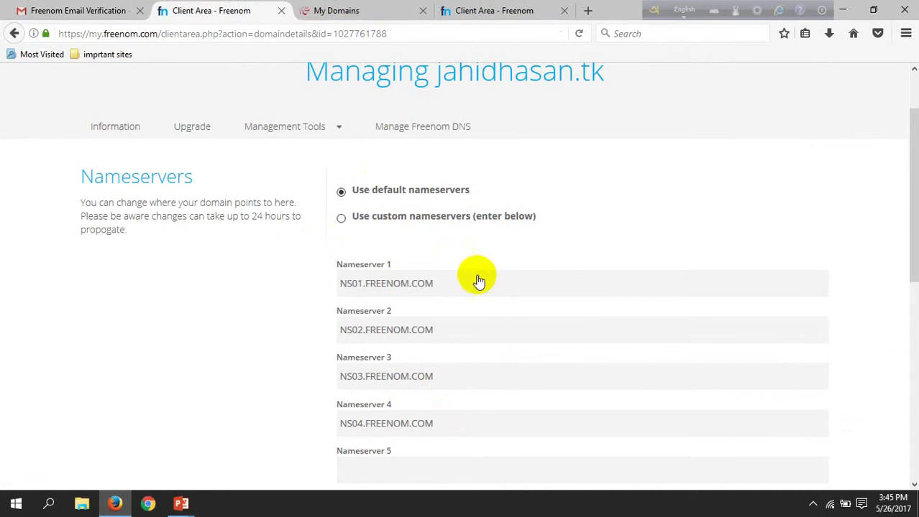
# - Start using your own domain for the jahid-hasan site in 000webhost
pyautogui.click(362, 10)
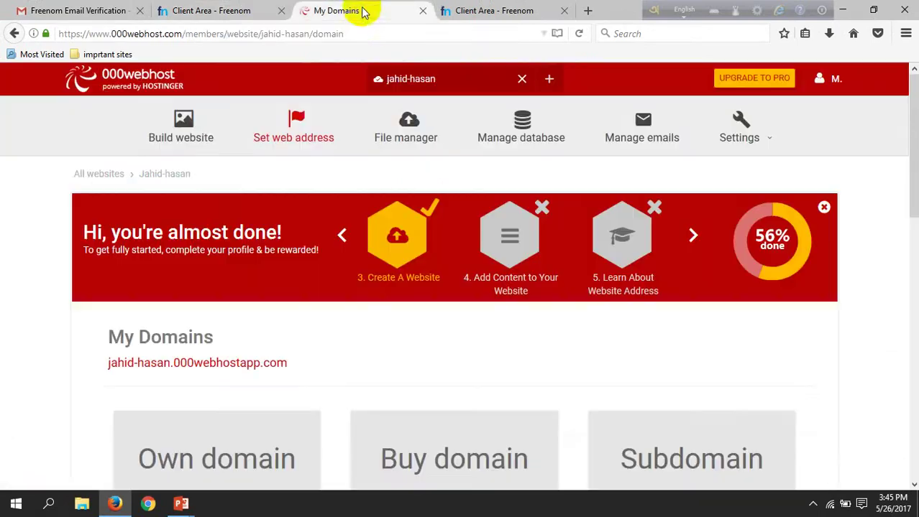
pyautogui.scroll(-6, 371, 322)
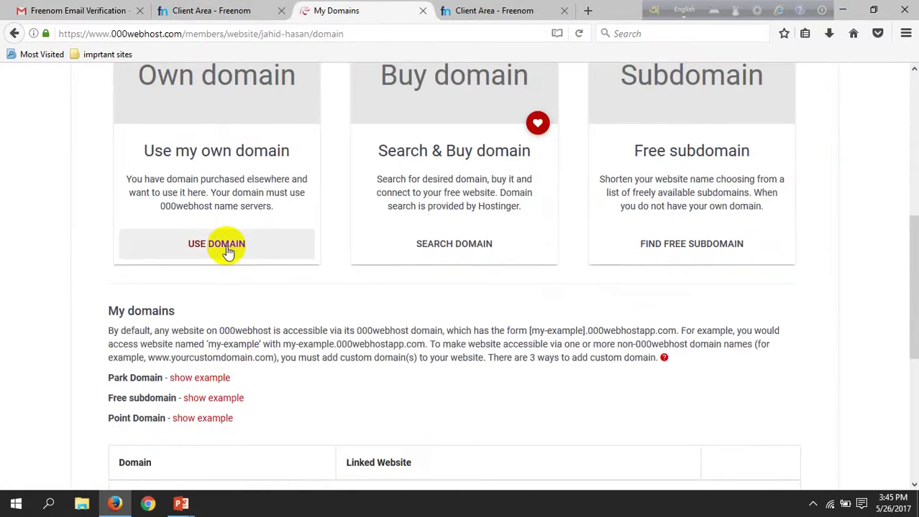
pyautogui.scroll(-3, 225, 254)
pyautogui.scroll(3, 319, 352)
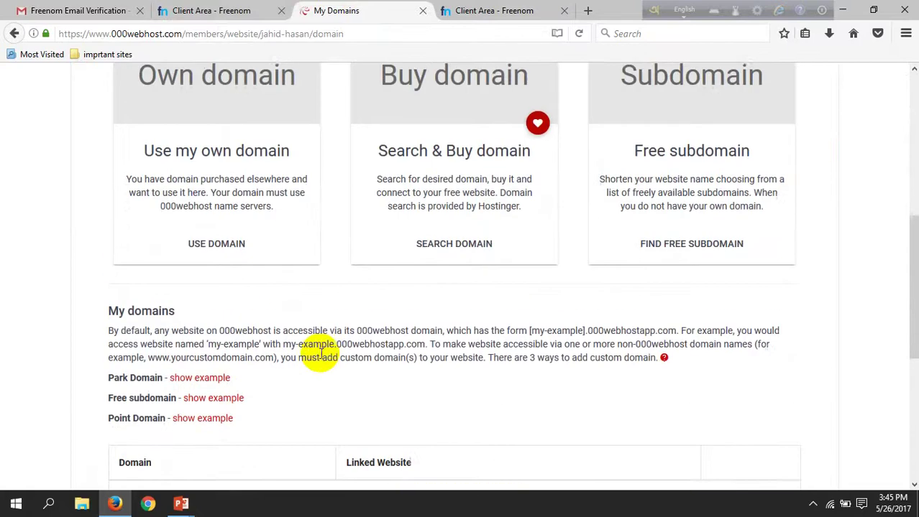
pyautogui.scroll(3, 319, 352)
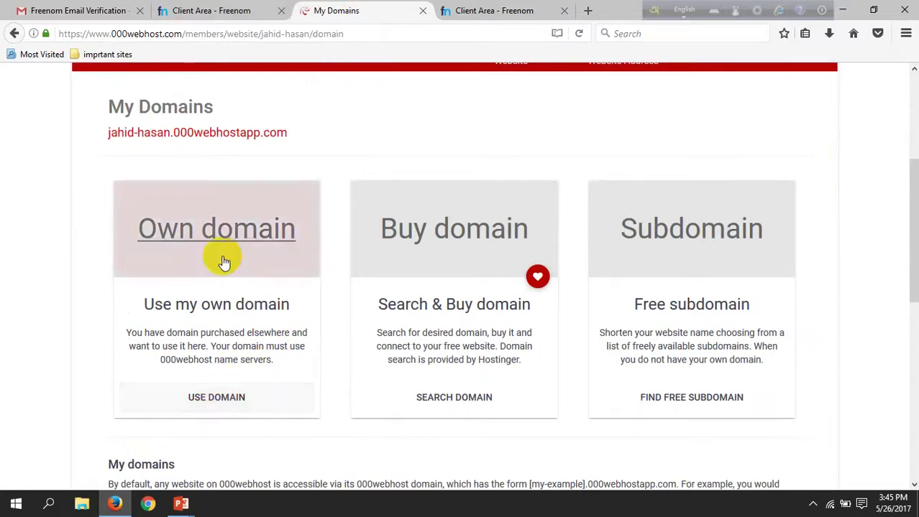
pyautogui.click(223, 258)
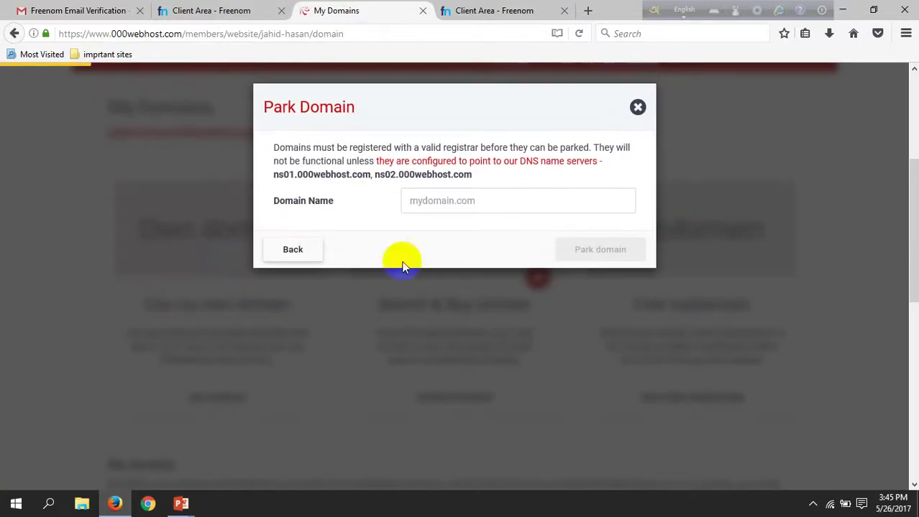
pyautogui.click(437, 202)
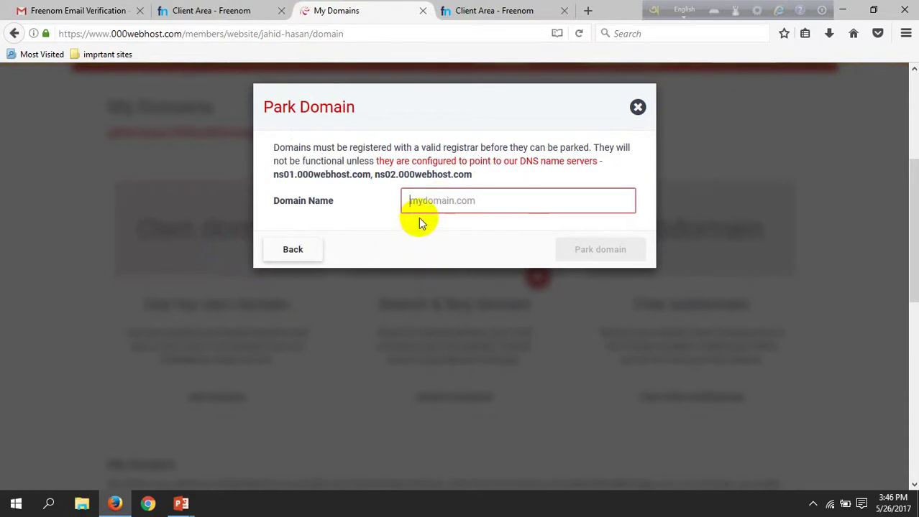
# - Copy jahidhasan.tk from Freenom and park it on the 000webhost site
pyautogui.click(206, 8)
pyautogui.scroll(2, 386, 194)
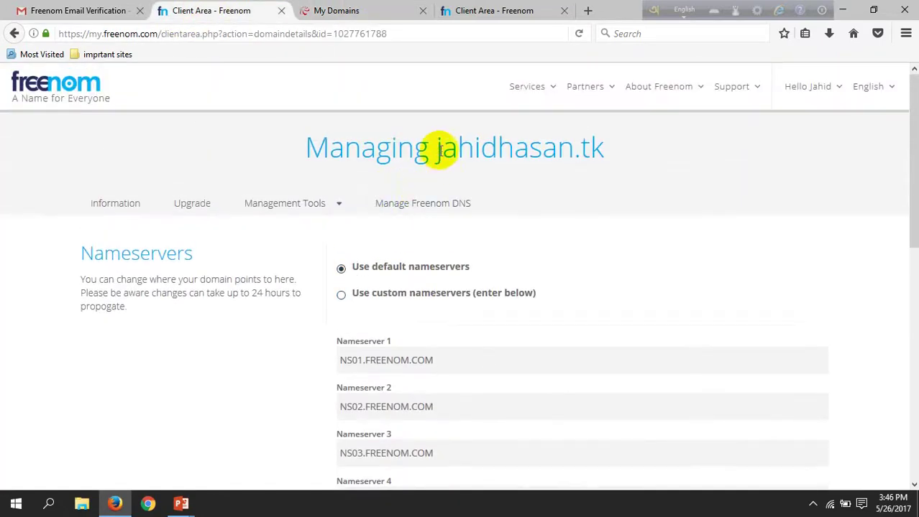
pyautogui.moveTo(438, 146); pyautogui.dragTo(598, 149)
pyautogui.hotkey('ctrl', 'c')
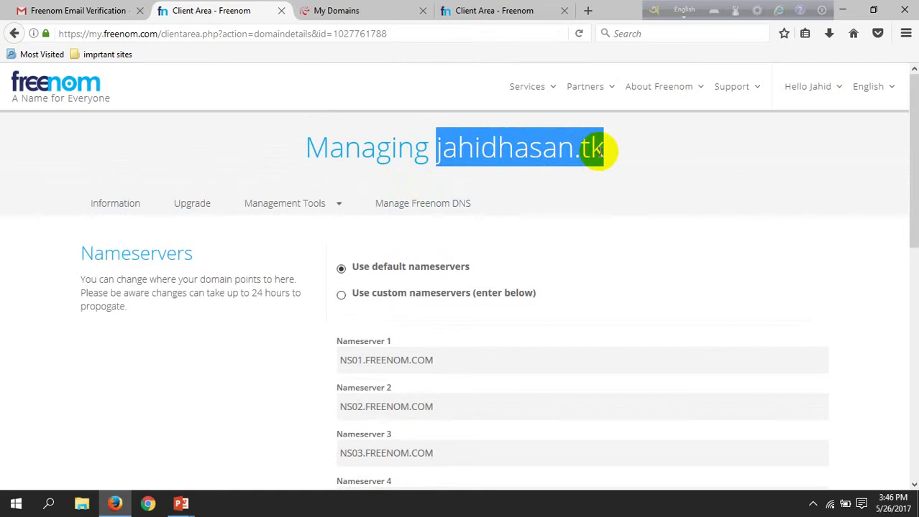
pyautogui.click(325, 9)
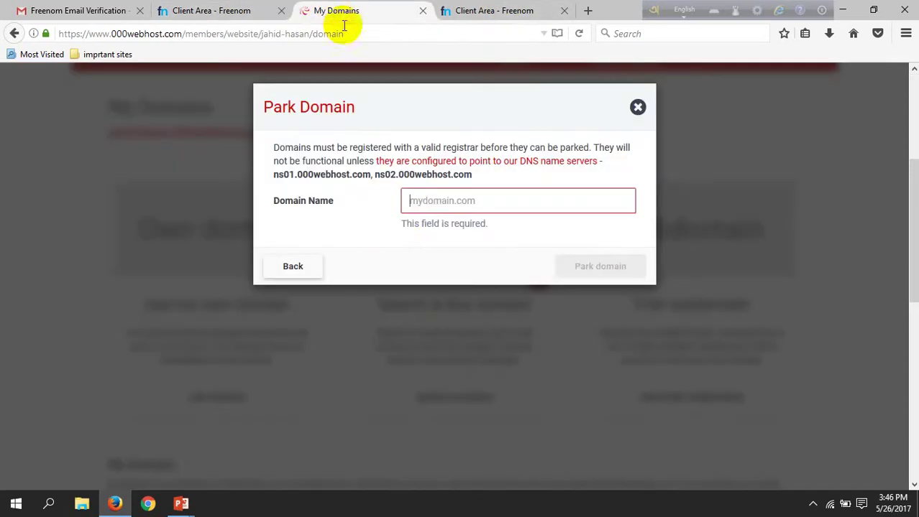
pyautogui.click(431, 205)
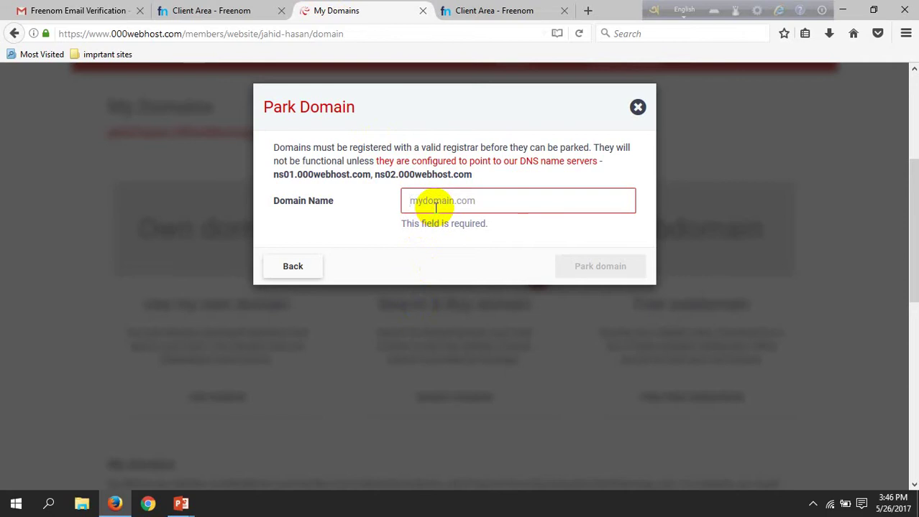
pyautogui.hotkey('ctrl', 'v')
pyautogui.click(581, 253)
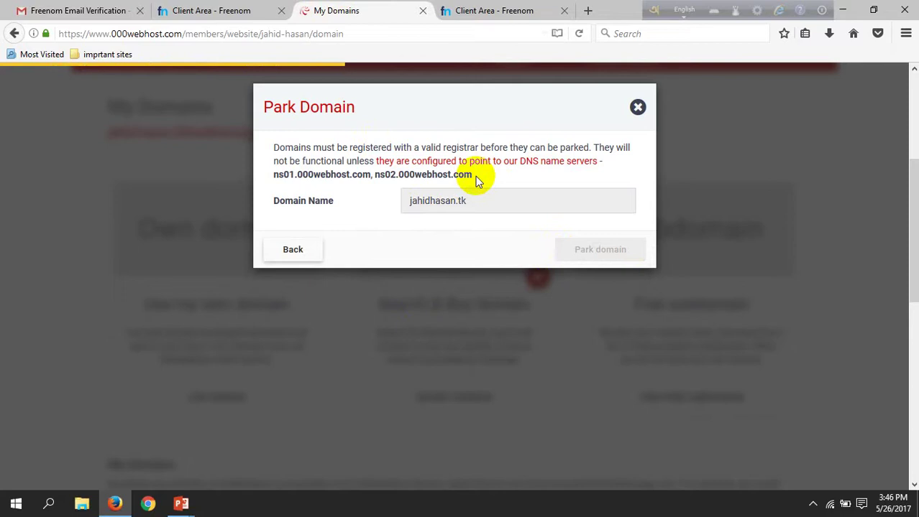
# - Check that jahidhasan.tk is listed as Parked, waiting for nameservers
pyautogui.moveTo(478, 181); pyautogui.dragTo(274, 173)
pyautogui.scroll(-2, 502, 260)
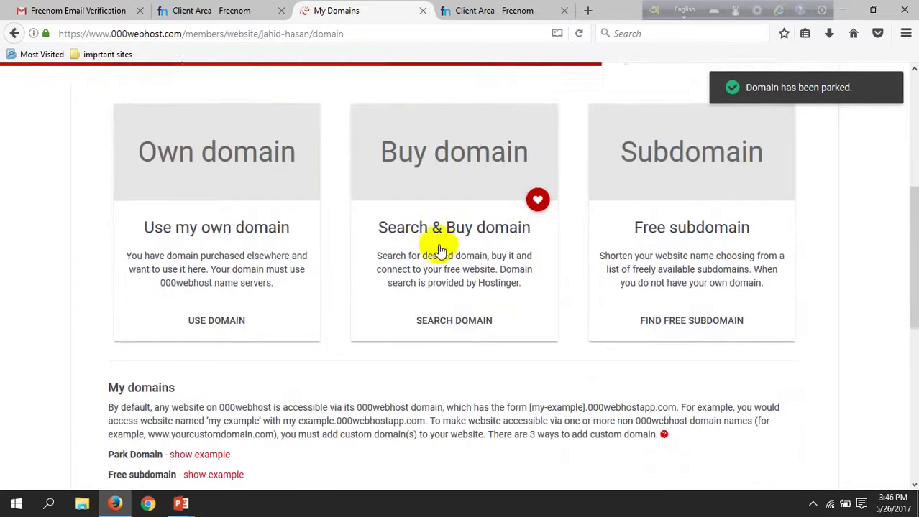
pyautogui.scroll(-3, 428, 277)
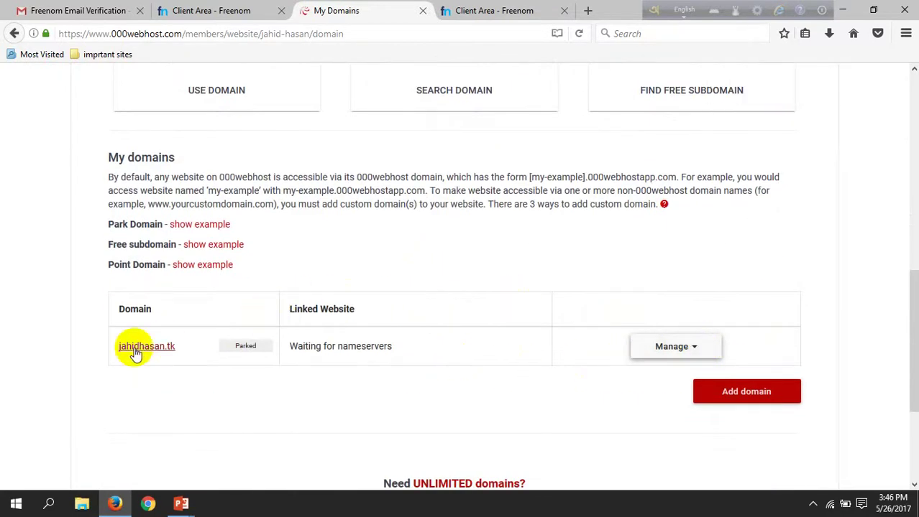
pyautogui.scroll(5, 578, 352)
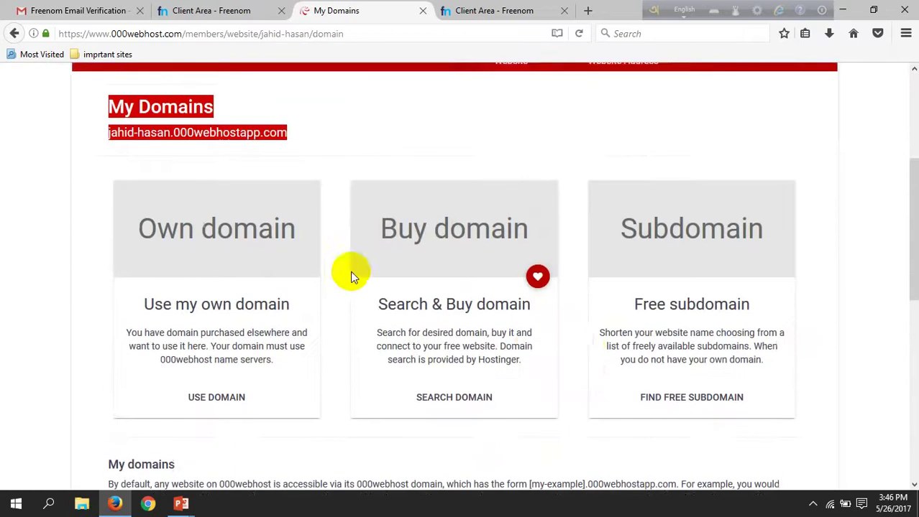
pyautogui.scroll(3, 350, 271)
pyautogui.click(378, 332)
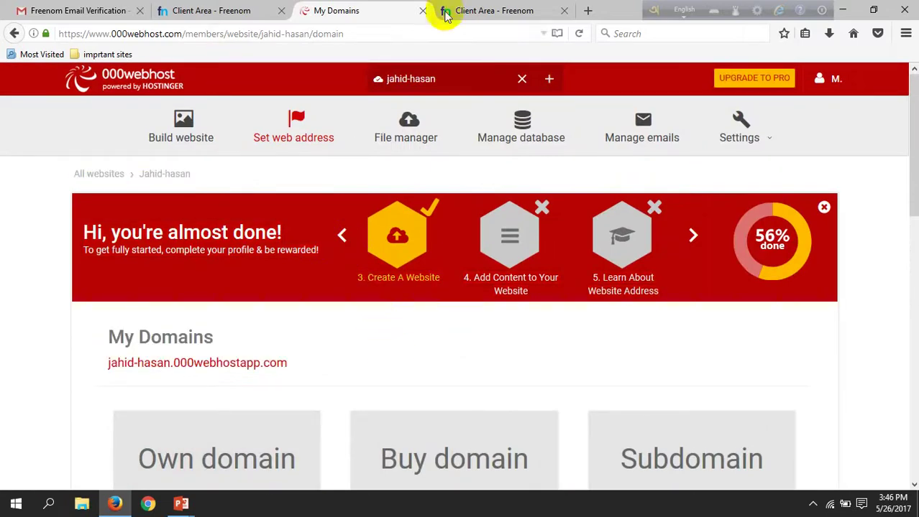
# - Copy ns01.000webhost.com from Gmail's 000webhost Reminder email and return to Freenom
pyautogui.click(86, 10)
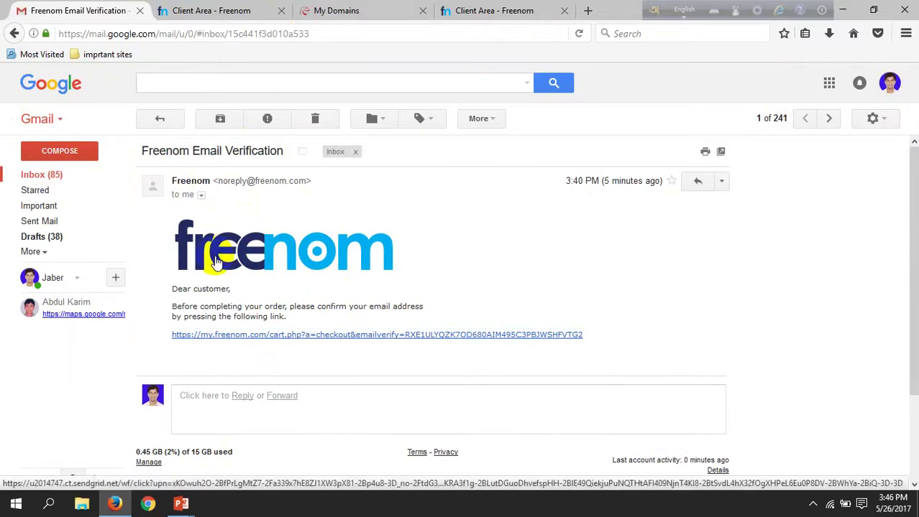
pyautogui.click(38, 176)
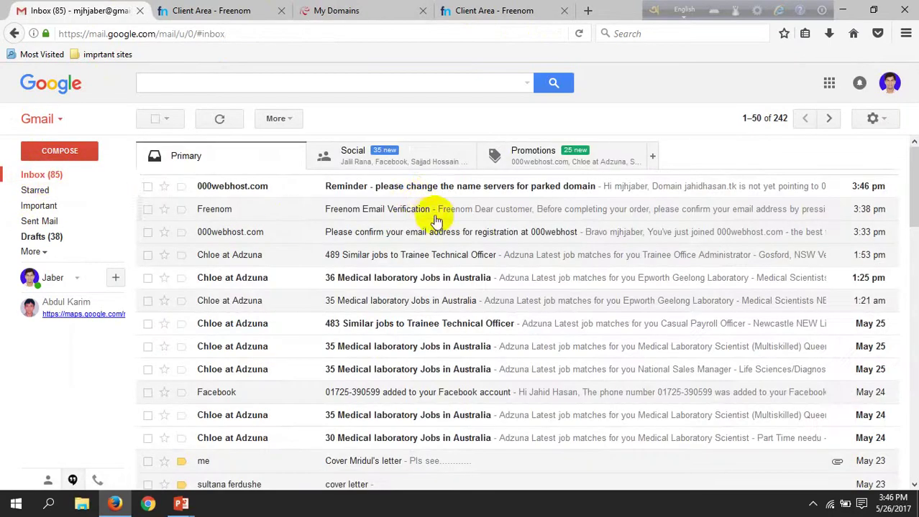
pyautogui.click(416, 192)
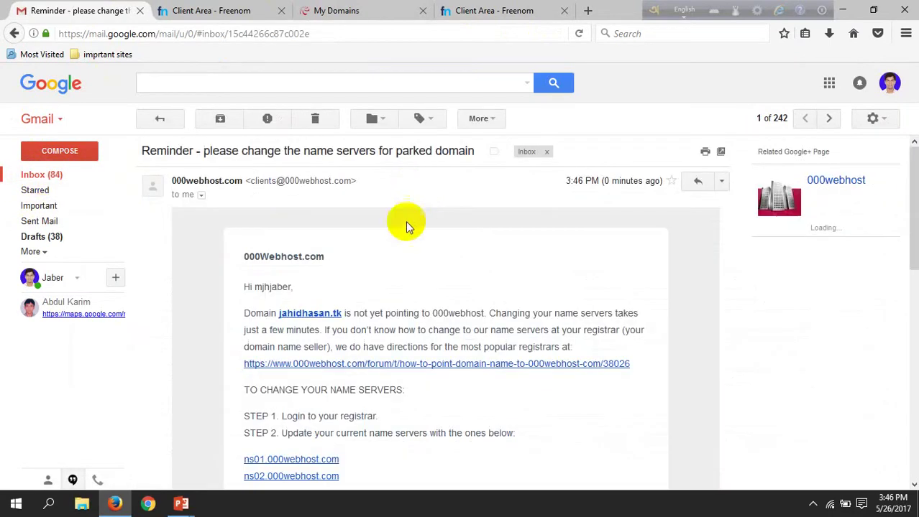
pyautogui.scroll(-2, 269, 309)
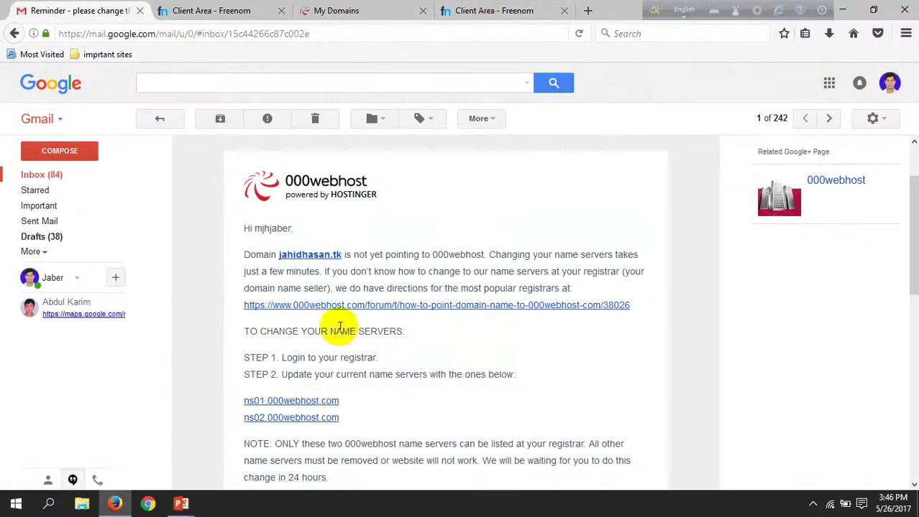
pyautogui.moveTo(335, 403); pyautogui.dragTo(244, 403)
pyautogui.hotkey('ctrl', 'c')
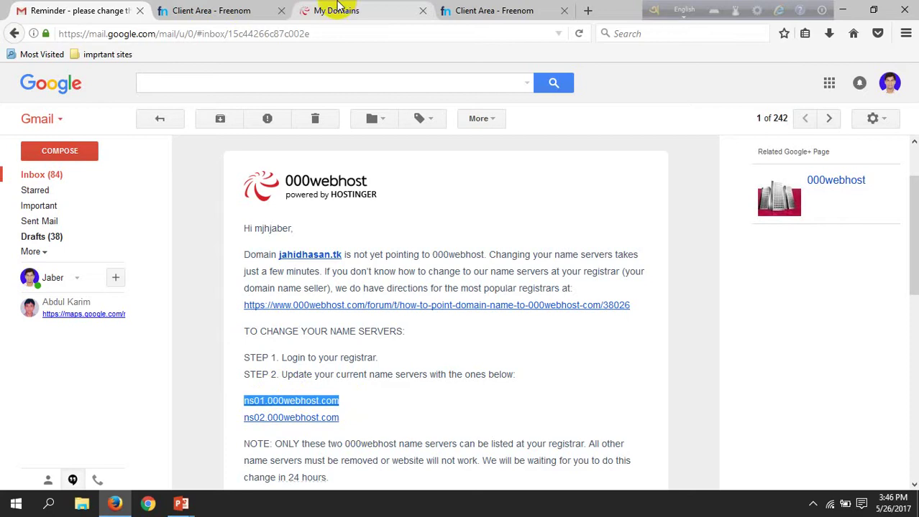
pyautogui.click(211, 10)
pyautogui.scroll(-4, 453, 388)
# - Set Nameserver 1 to ns01.000webhost.com and Nameserver 2 to ns02.000webhost.com
pyautogui.moveTo(440, 210); pyautogui.dragTo(281, 216)
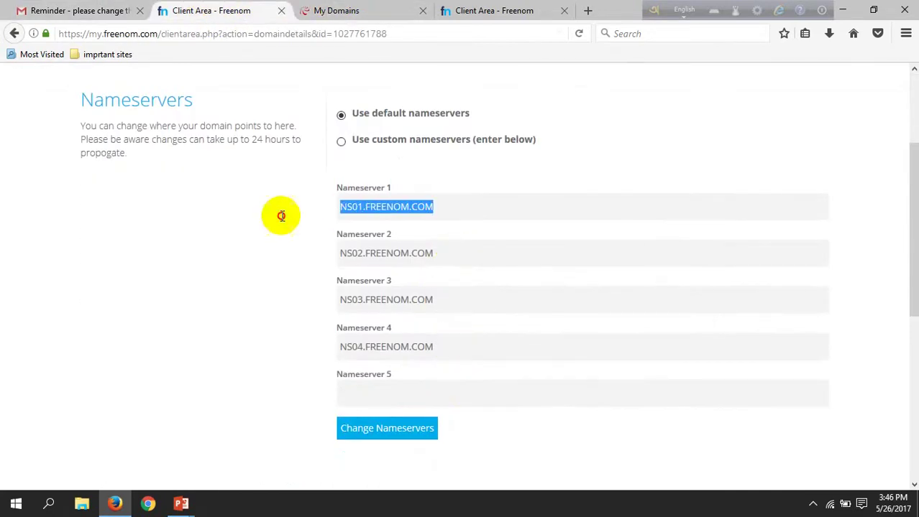
pyautogui.hotkey('ctrl', 'v')
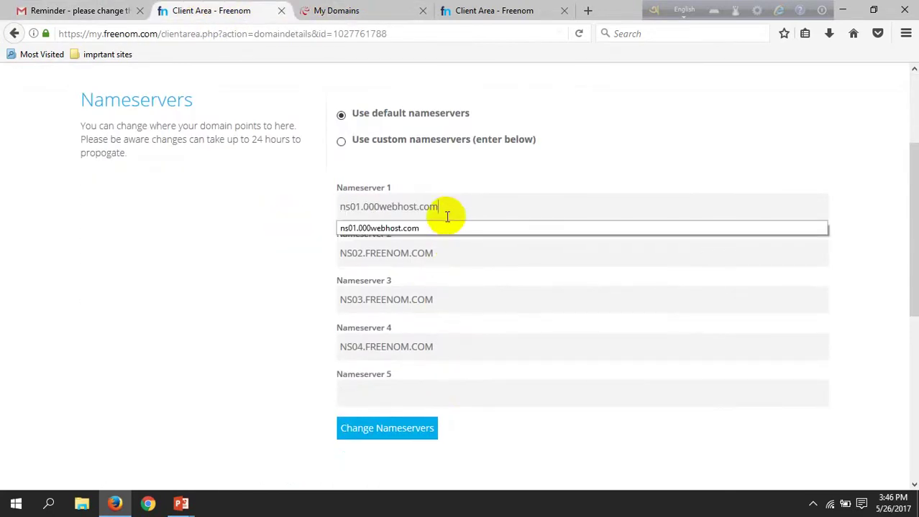
pyautogui.click(445, 209)
pyautogui.click(343, 10)
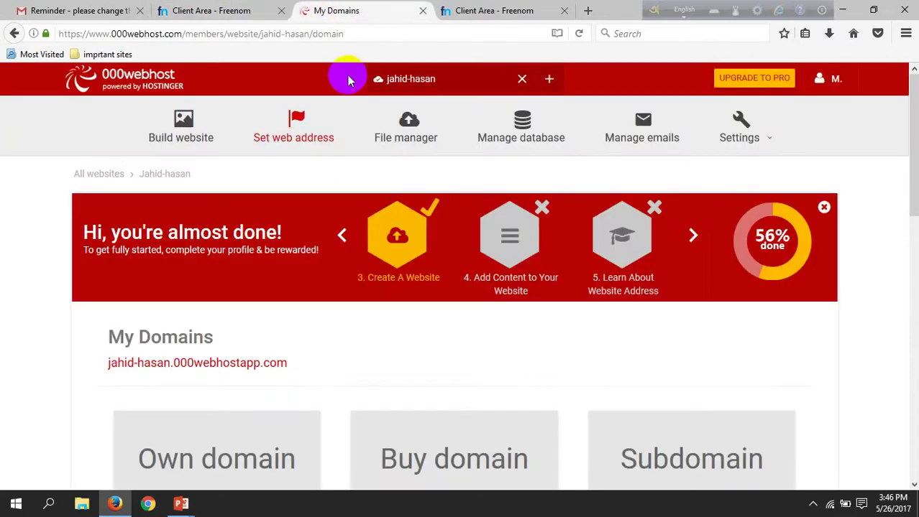
pyautogui.click(43, 10)
pyautogui.scroll(-3, 352, 287)
pyautogui.scroll(-3, 362, 368)
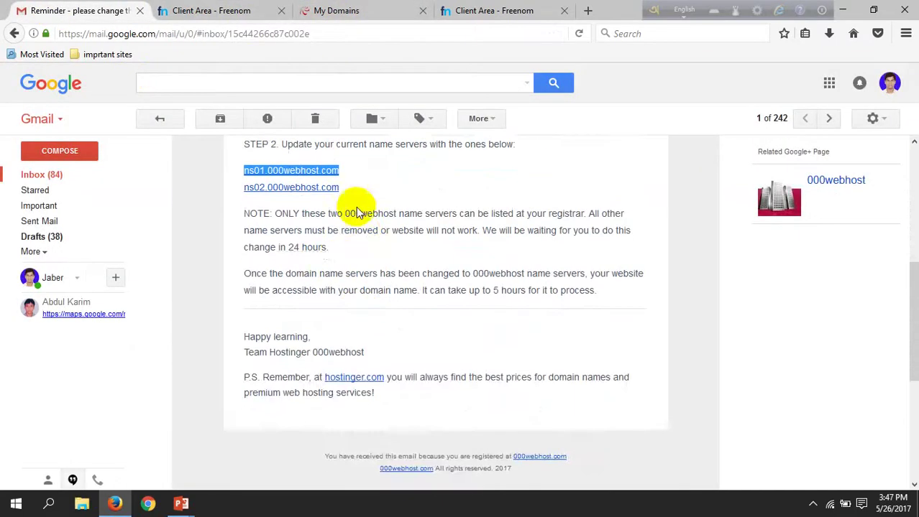
pyautogui.moveTo(340, 190); pyautogui.dragTo(237, 188)
pyautogui.hotkey('ctrl', 'c')
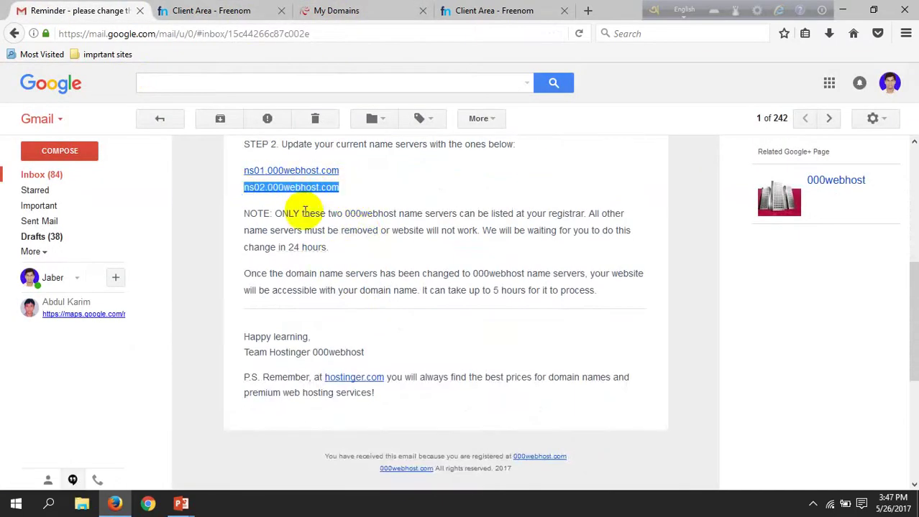
pyautogui.click(237, 10)
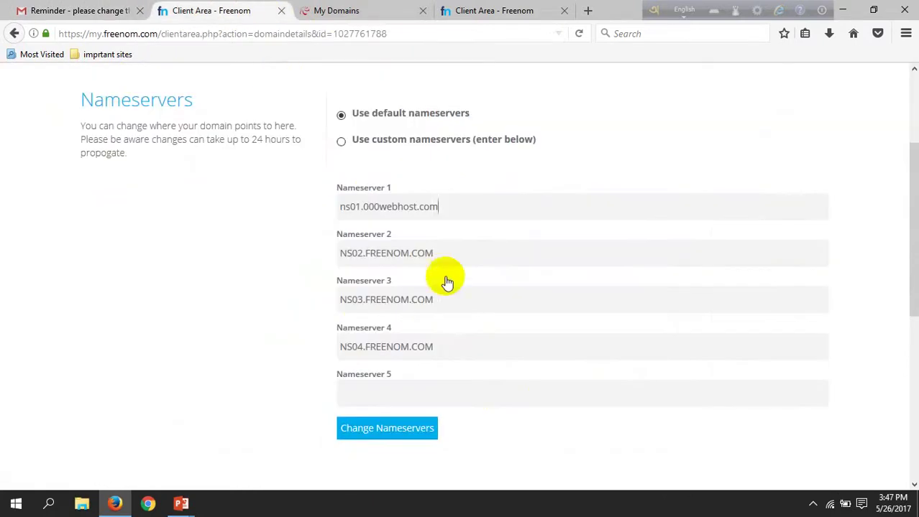
pyautogui.moveTo(459, 252); pyautogui.dragTo(289, 249)
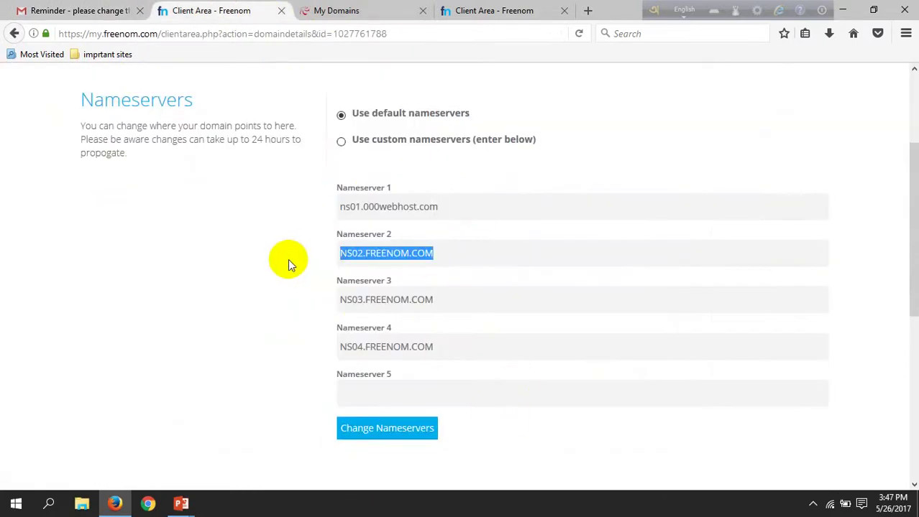
pyautogui.hotkey('ctrl', 'v')
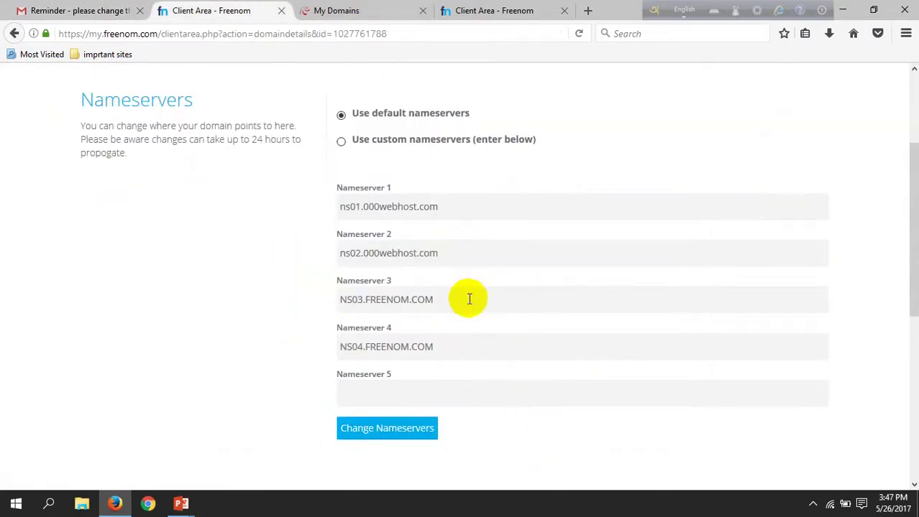
# - Clear the NS03 and NS04.FREENOM.COM entries from Nameservers 3 and 4
pyautogui.moveTo(468, 299); pyautogui.dragTo(297, 308)
pyautogui.press('BackSpace')
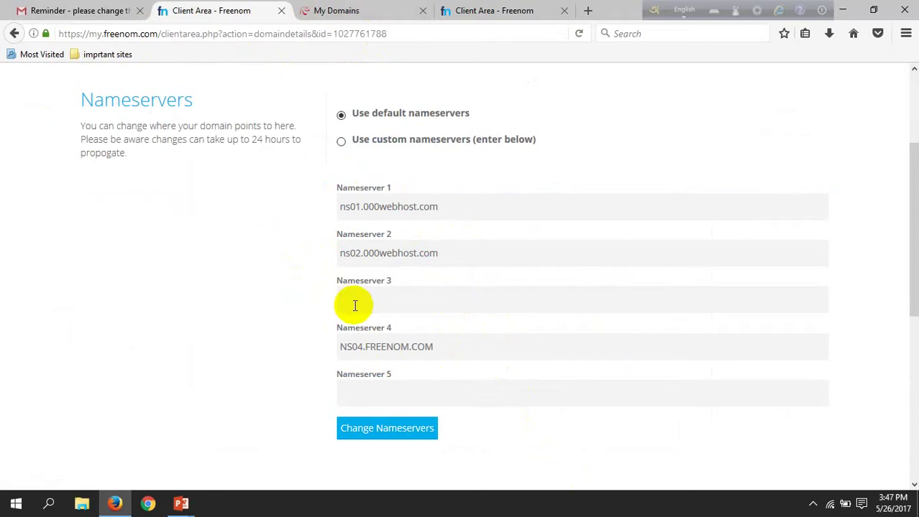
pyautogui.moveTo(440, 348); pyautogui.dragTo(268, 367)
pyautogui.press('BackSpace')
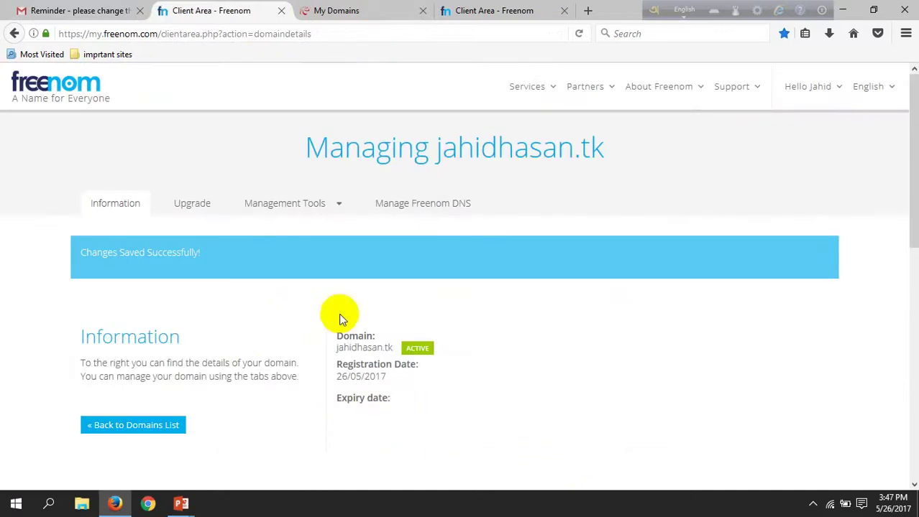
pyautogui.scroll(-2, 258, 348)
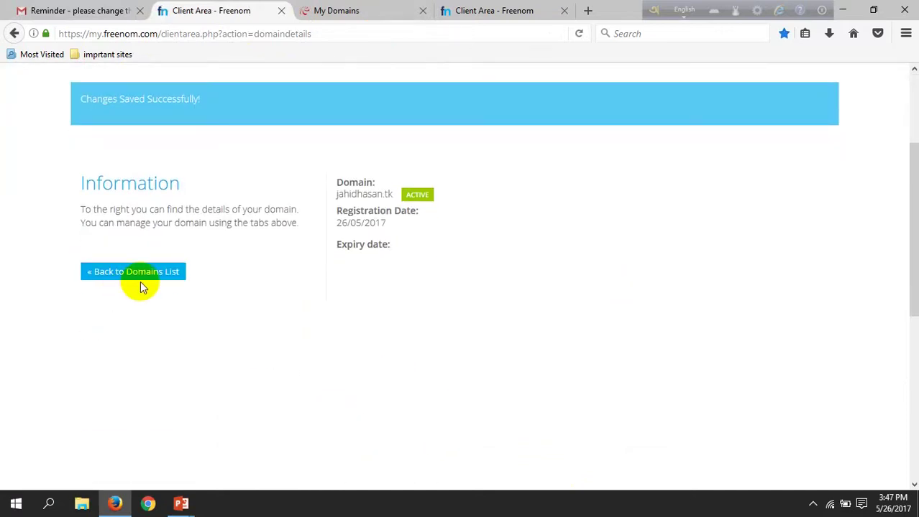
pyautogui.scroll(2, 427, 284)
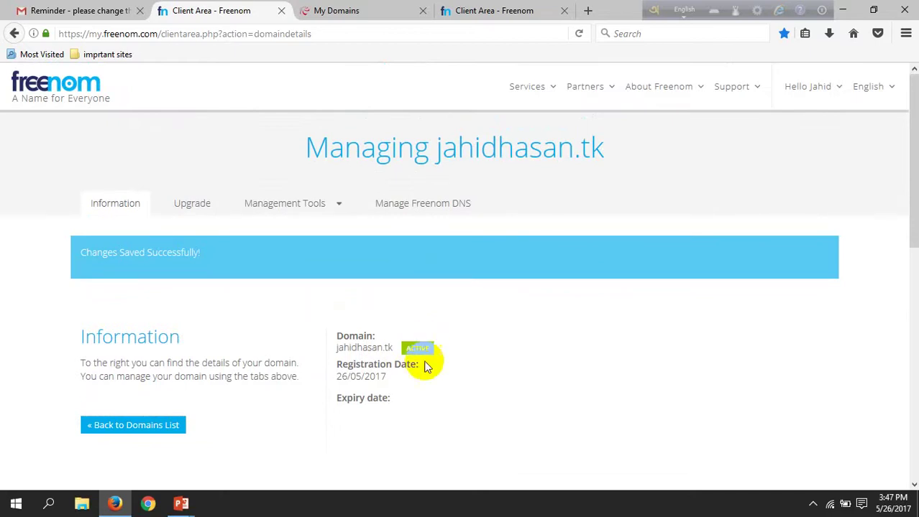
# - Recheck the nameservers for jahidhasan.tk from My domains, closing the tab that failed to load
pyautogui.click(329, 10)
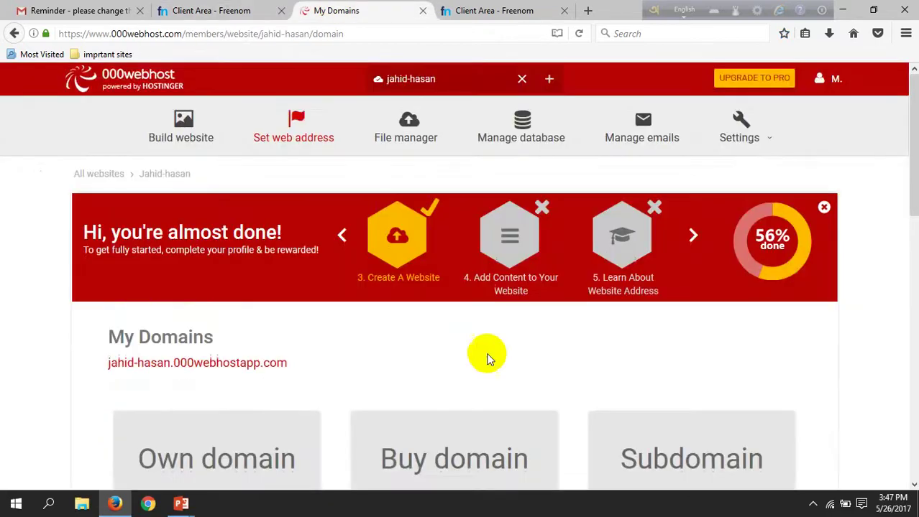
pyautogui.scroll(-2, 438, 326)
pyautogui.scroll(-6, 435, 327)
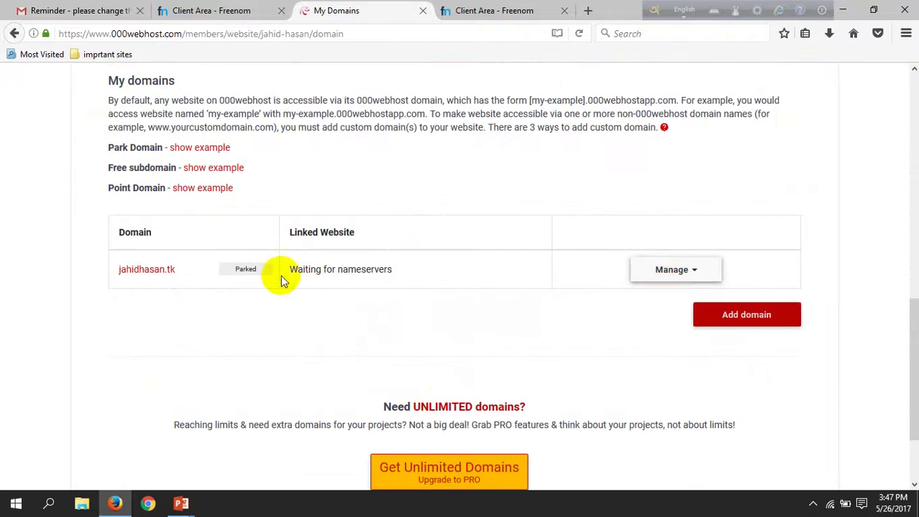
pyautogui.click(151, 271)
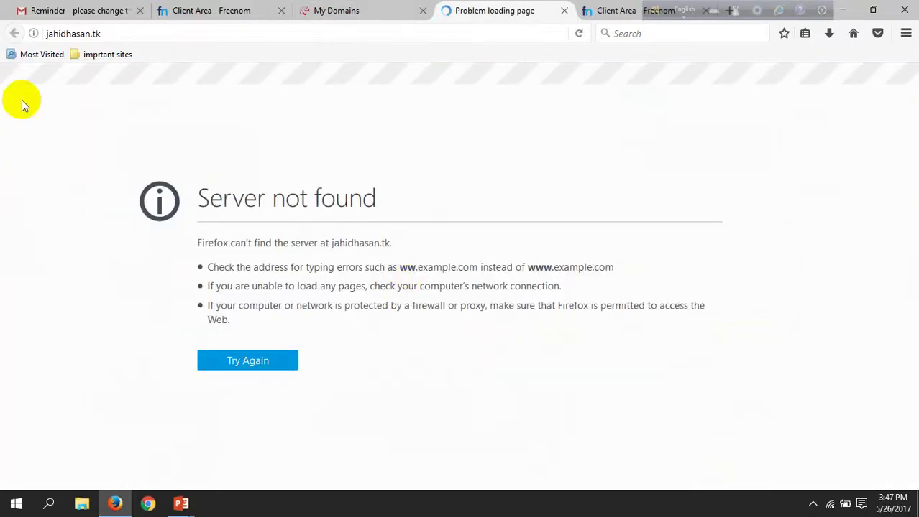
pyautogui.click(562, 13)
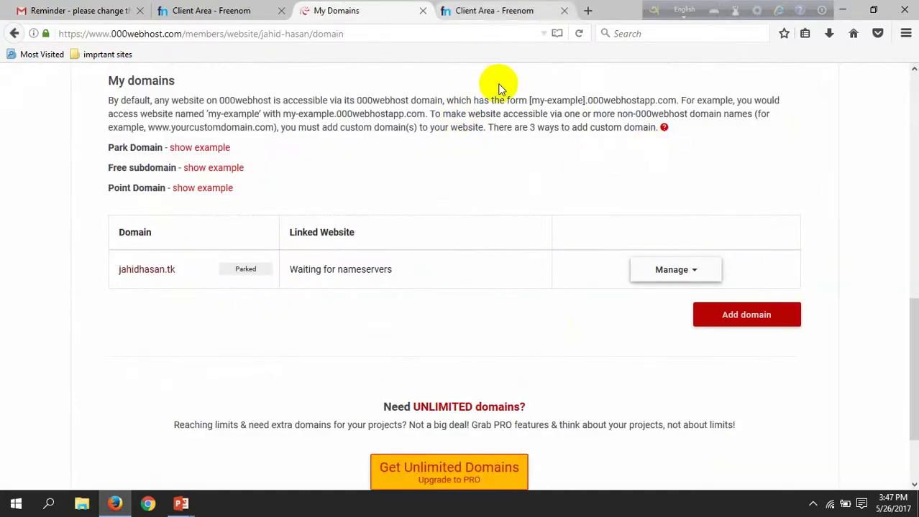
pyautogui.click(688, 269)
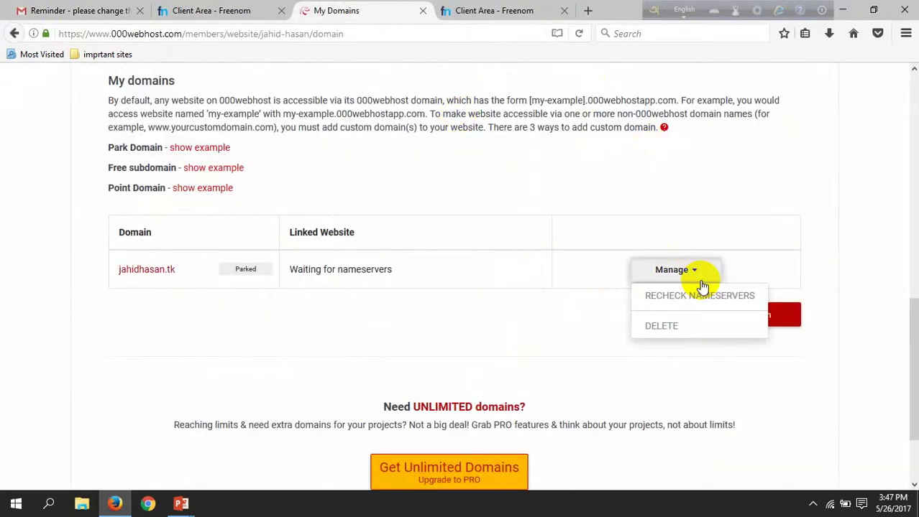
pyautogui.click(665, 297)
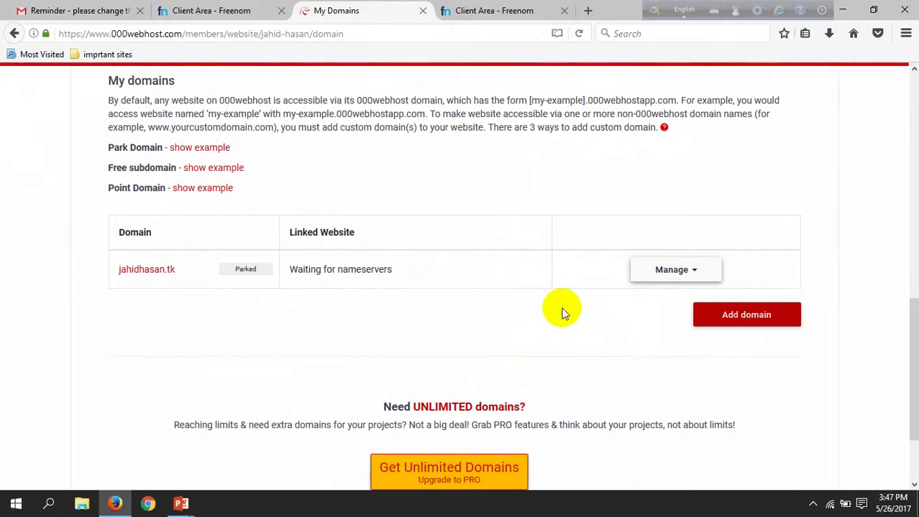
pyautogui.scroll(6, 353, 280)
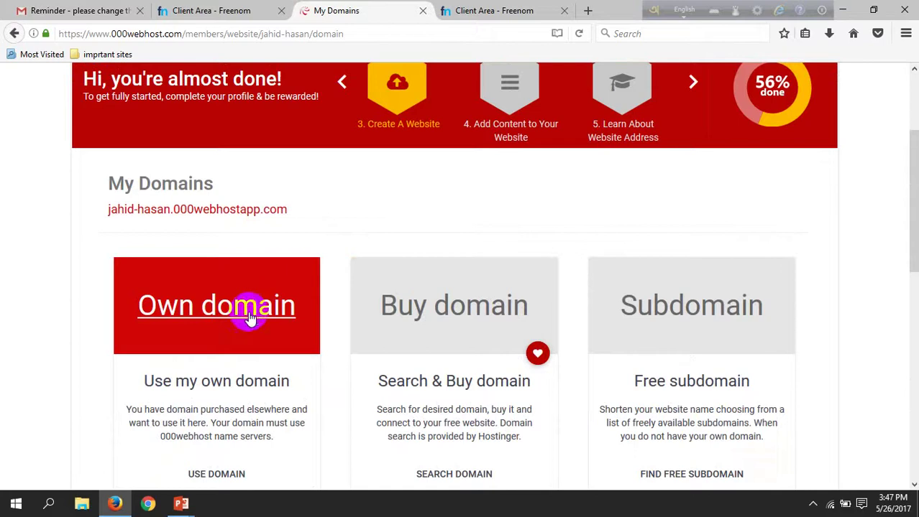
# - View the jahid-hasan.000webhostapp.com welcome page, then return to the My domains list
pyautogui.click(192, 213)
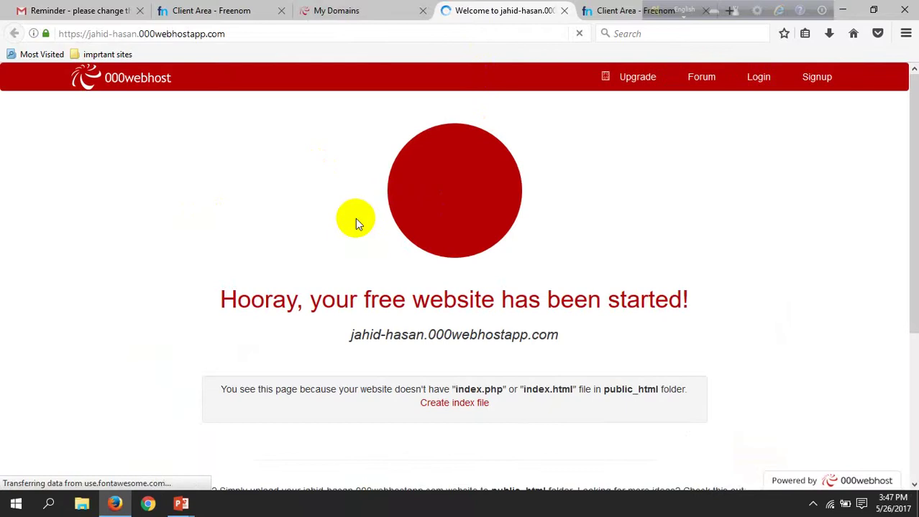
pyautogui.scroll(-3, 309, 253)
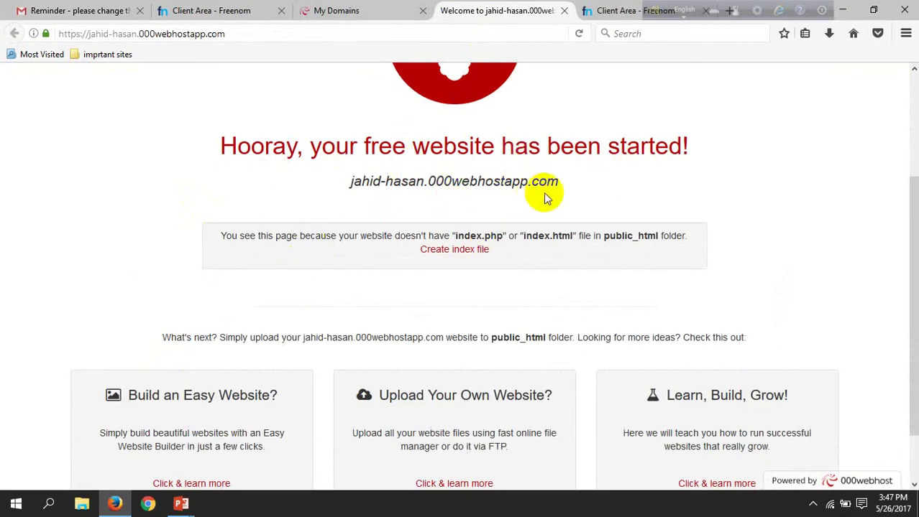
pyautogui.scroll(-2, 414, 273)
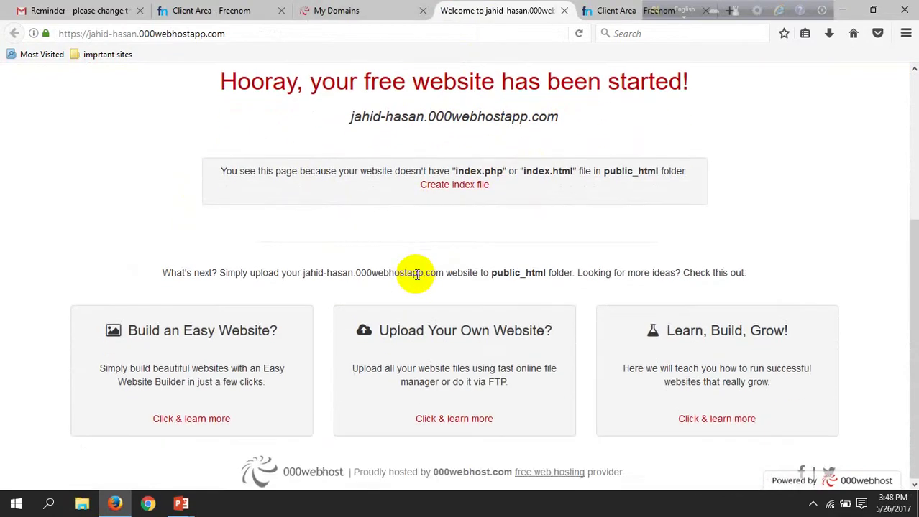
pyautogui.scroll(5, 415, 274)
pyautogui.click(352, 11)
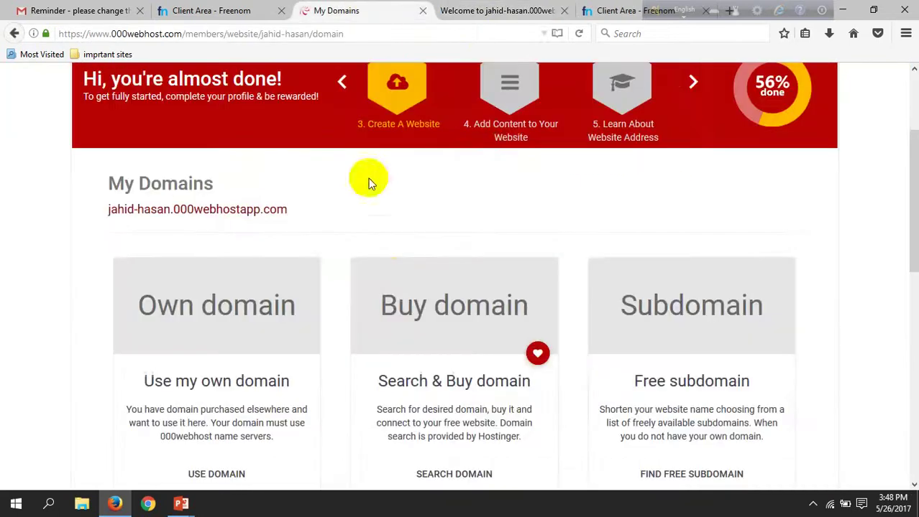
pyautogui.scroll(-5, 339, 257)
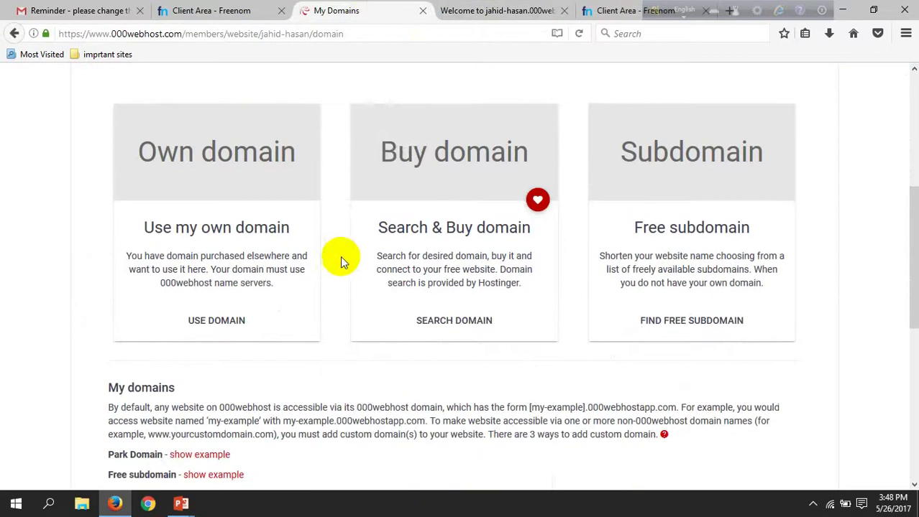
pyautogui.scroll(-4, 339, 260)
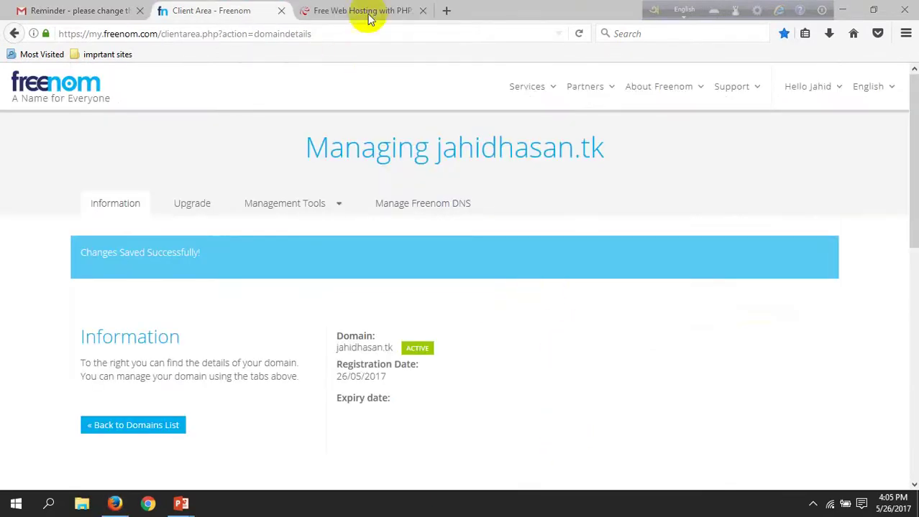
# - Log in to the 000webhost hosting account
pyautogui.click(352, 9)
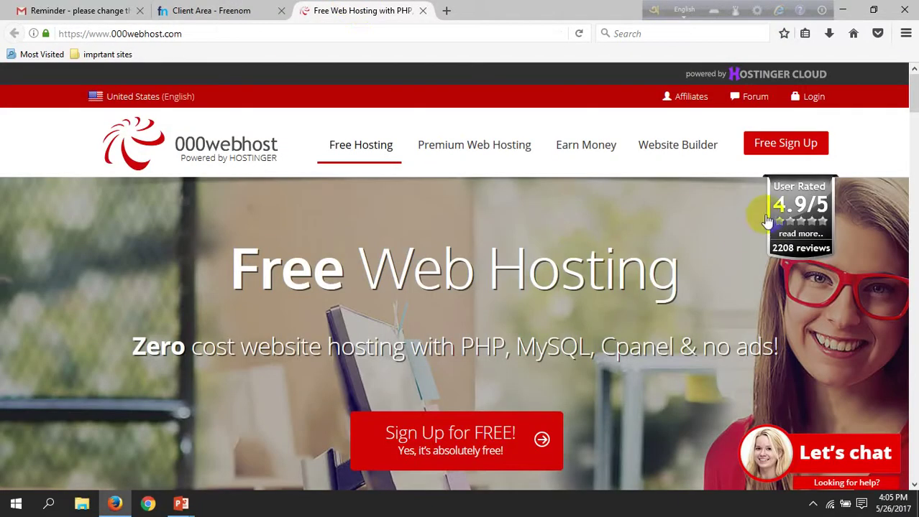
pyautogui.click(810, 96)
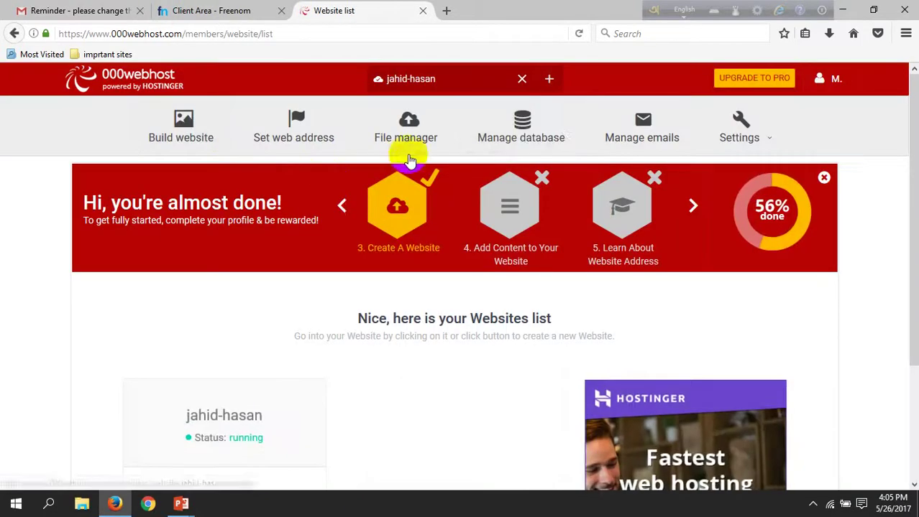
pyautogui.click(839, 90)
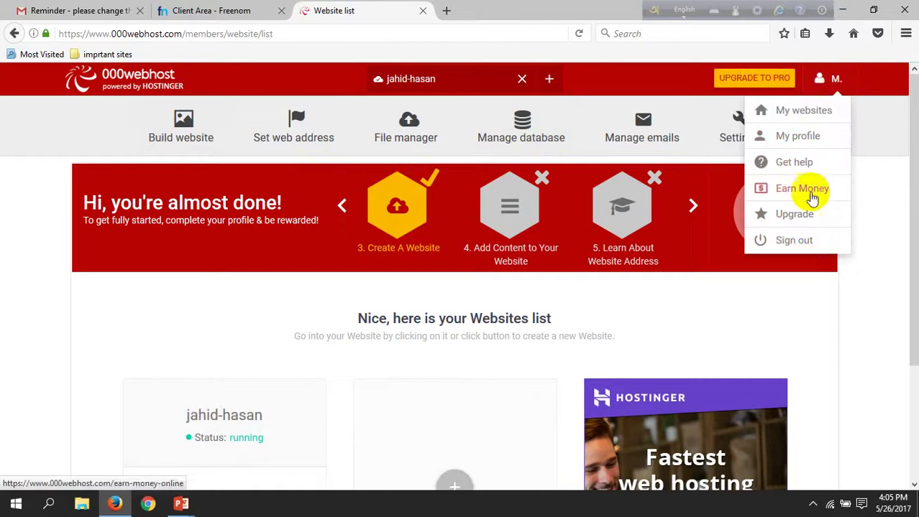
pyautogui.scroll(-3, 546, 273)
pyautogui.scroll(-1, 547, 273)
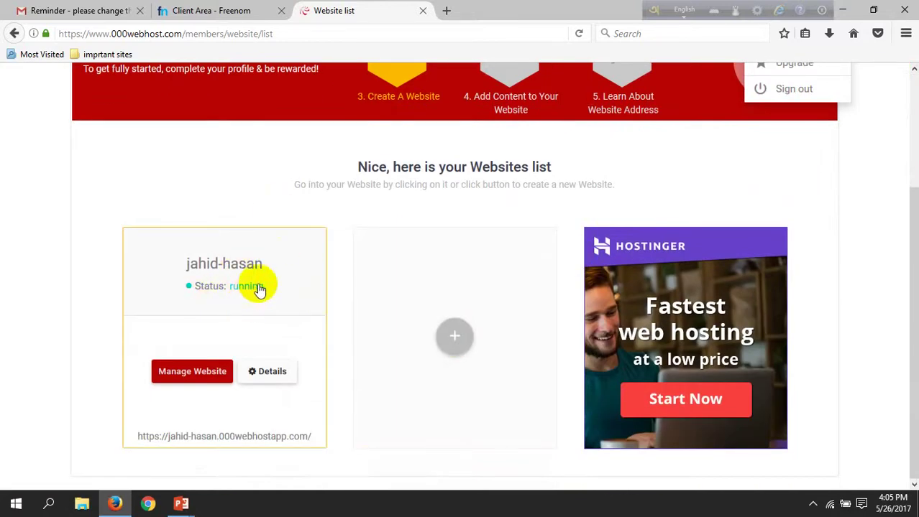
# - Manage the jahid-hasan website and review the Build website options: builder, WordPress, or upload
pyautogui.click(194, 369)
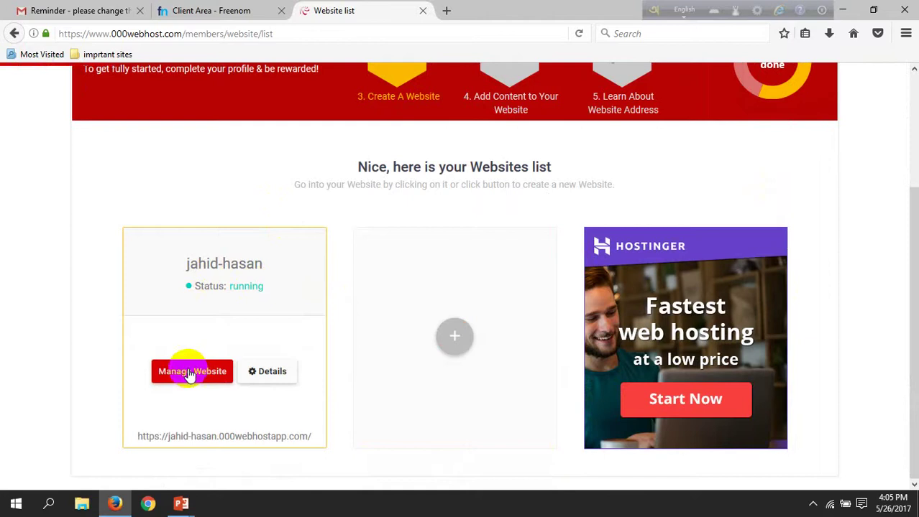
pyautogui.scroll(-5, 223, 363)
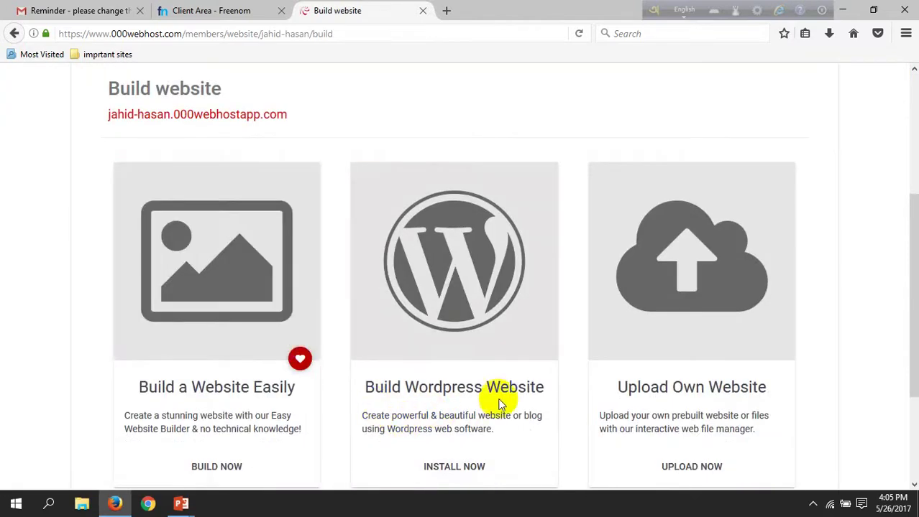
pyautogui.scroll(-2, 500, 403)
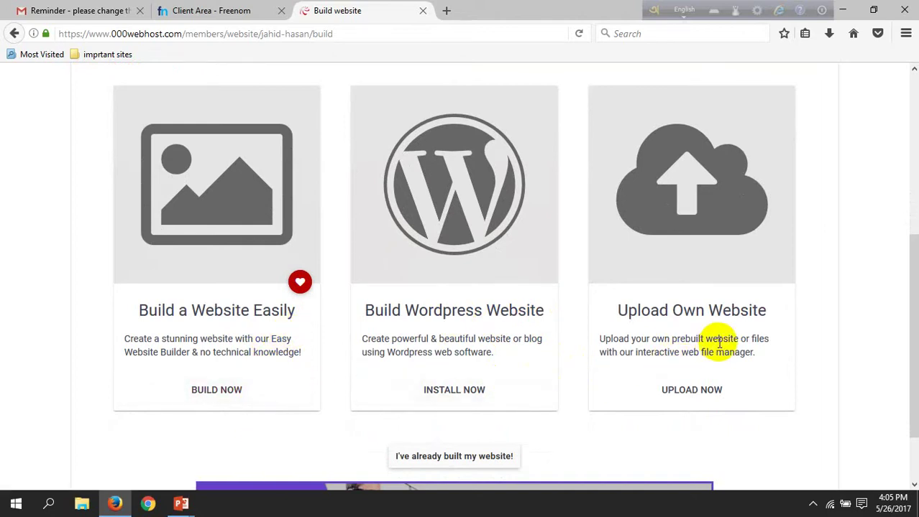
pyautogui.scroll(-2, 701, 372)
pyautogui.scroll(6, 625, 345)
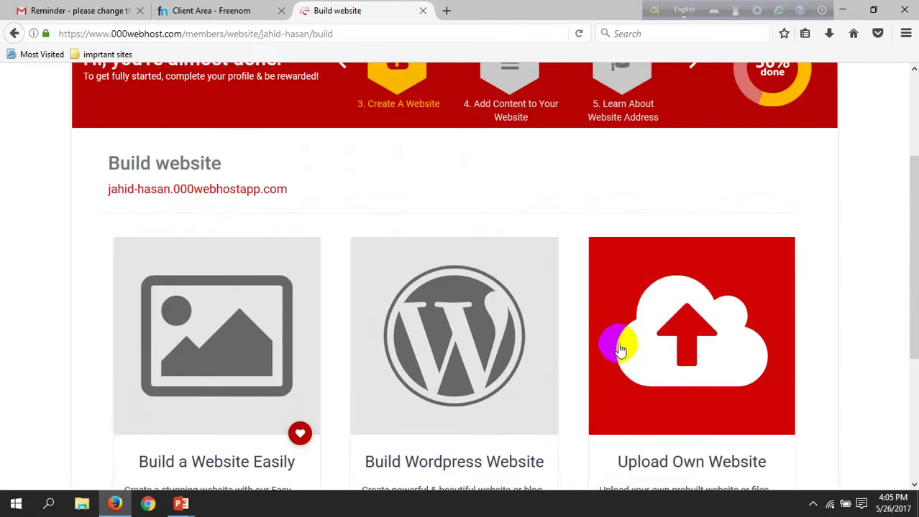
pyautogui.scroll(4, 633, 305)
pyautogui.scroll(-6, 626, 323)
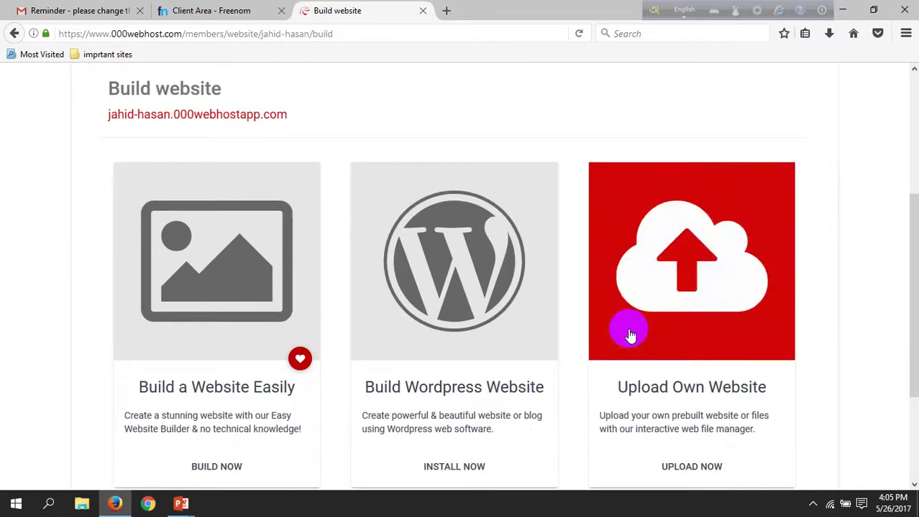
pyautogui.scroll(-4, 618, 338)
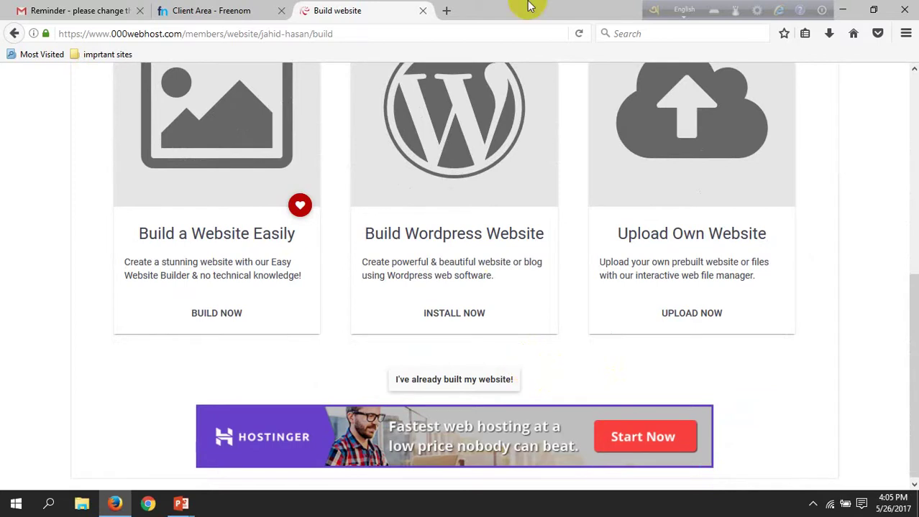
pyautogui.scroll(5, 558, 230)
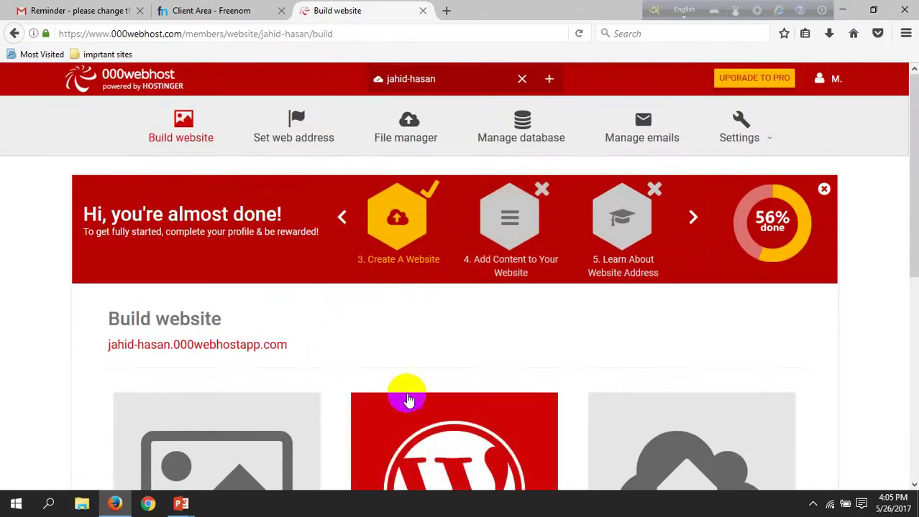
pyautogui.scroll(-4, 409, 395)
# - Install WordPress with username admin, a new admin password and English
pyautogui.click(471, 394)
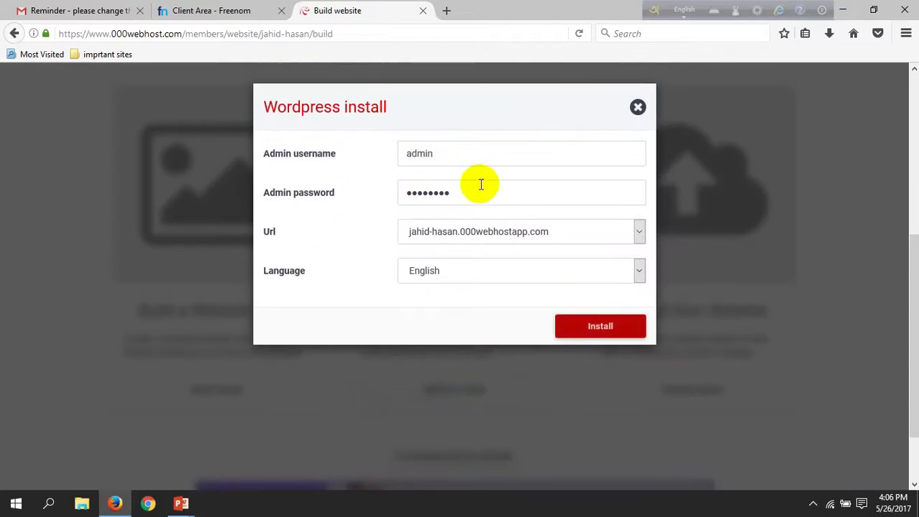
pyautogui.click(449, 157)
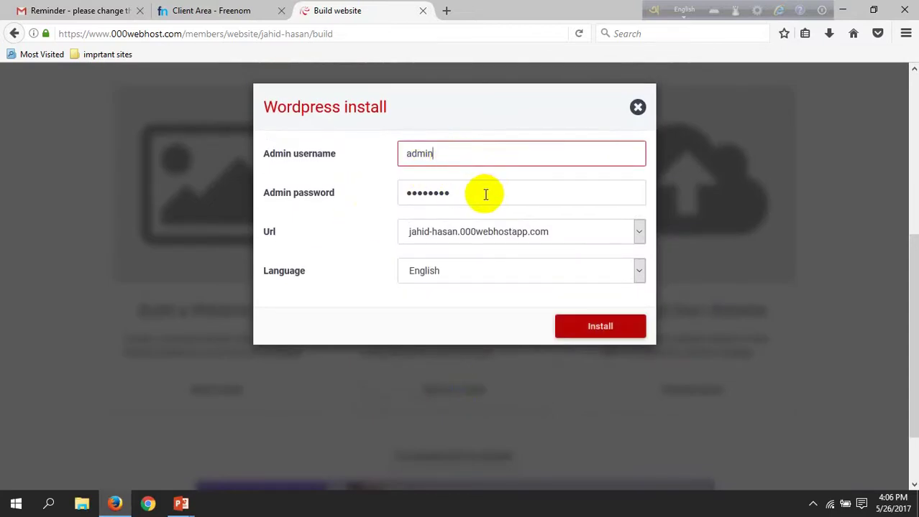
pyautogui.moveTo(485, 194); pyautogui.dragTo(391, 194)
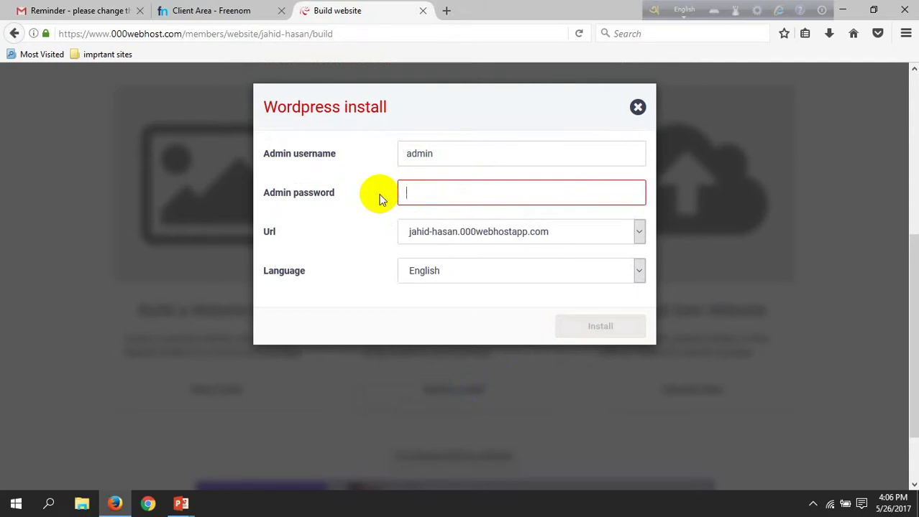
pyautogui.write('123456')
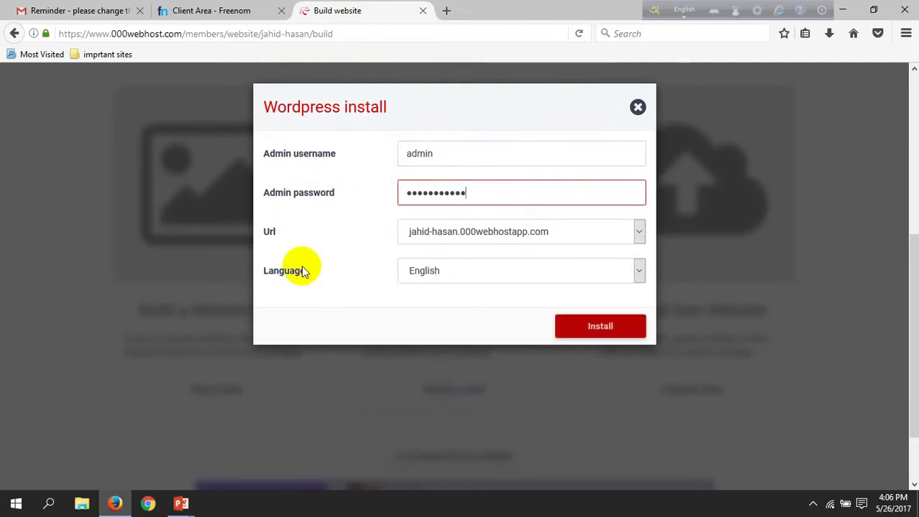
pyautogui.click(597, 332)
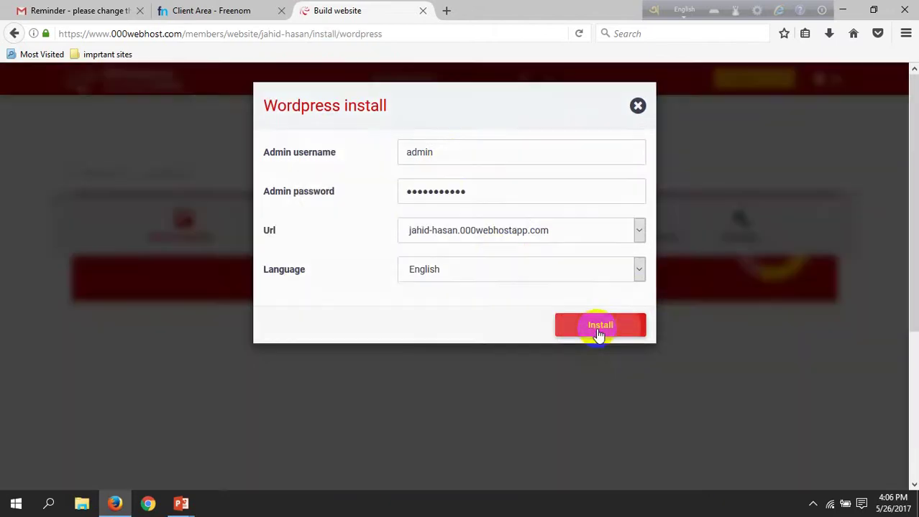
# - Wait for the WordPress install to finish, then go to the site's configuration page
pyautogui.scroll(-2, 521, 363)
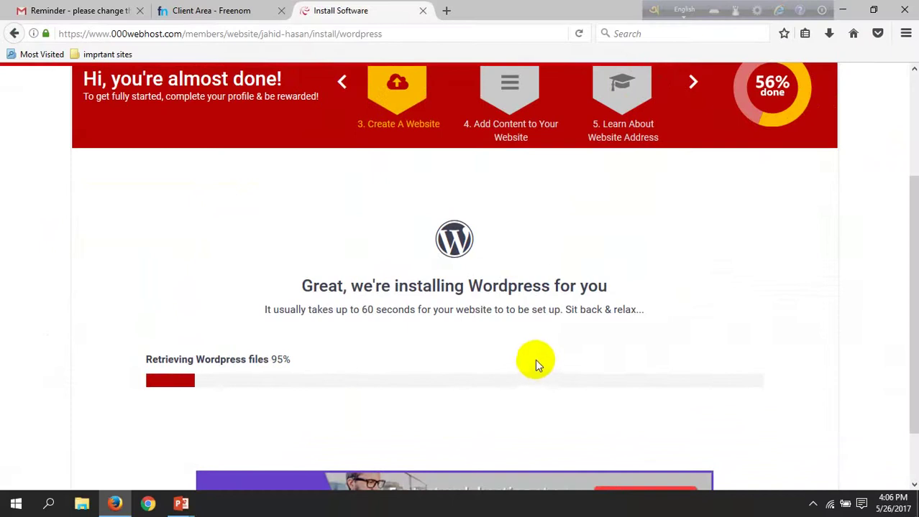
pyautogui.scroll(-2, 534, 359)
pyautogui.scroll(4, 534, 355)
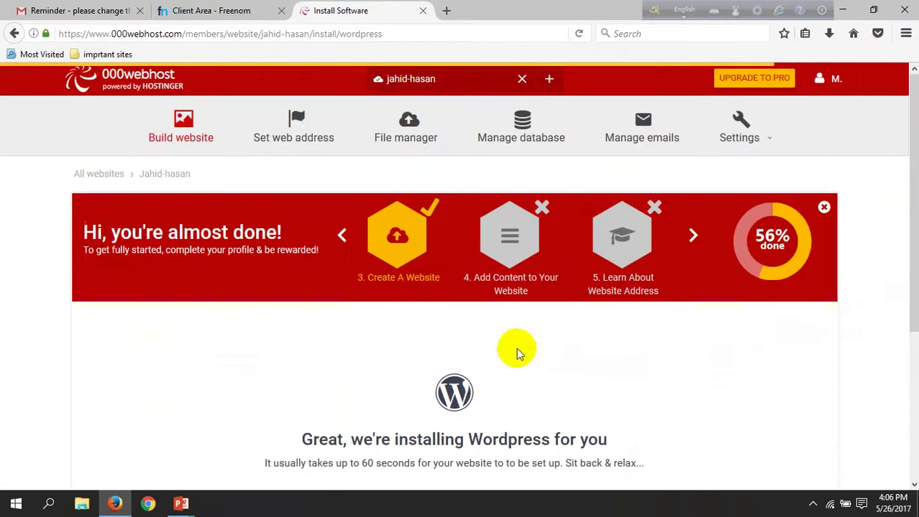
pyautogui.moveTo(90, 250); pyautogui.dragTo(96, 239)
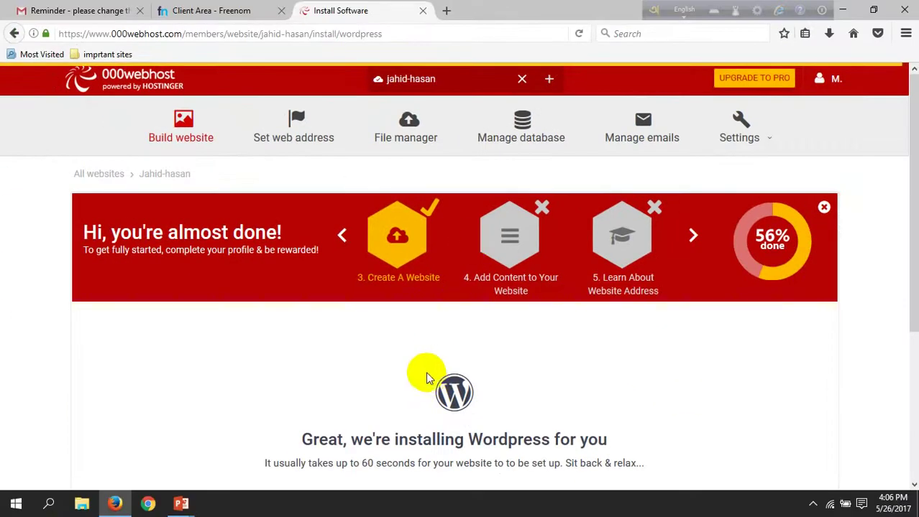
pyautogui.scroll(-3, 426, 379)
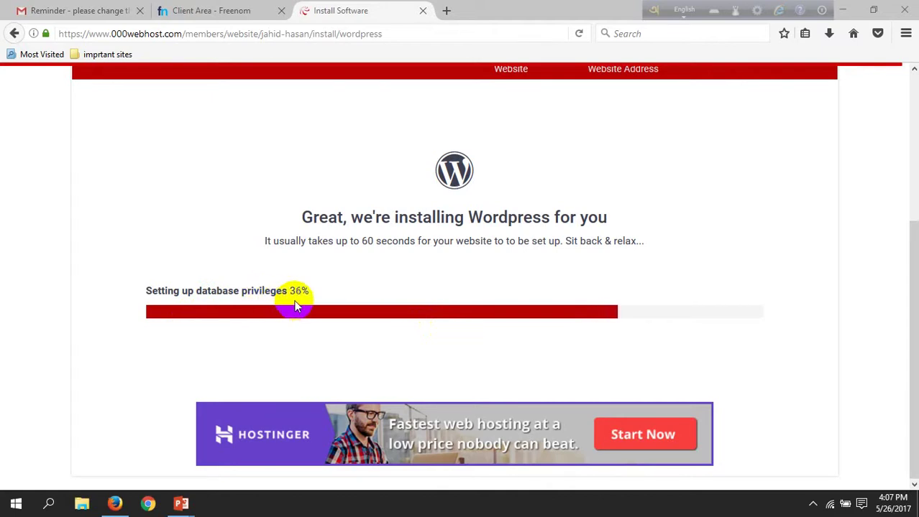
pyautogui.scroll(2, 498, 287)
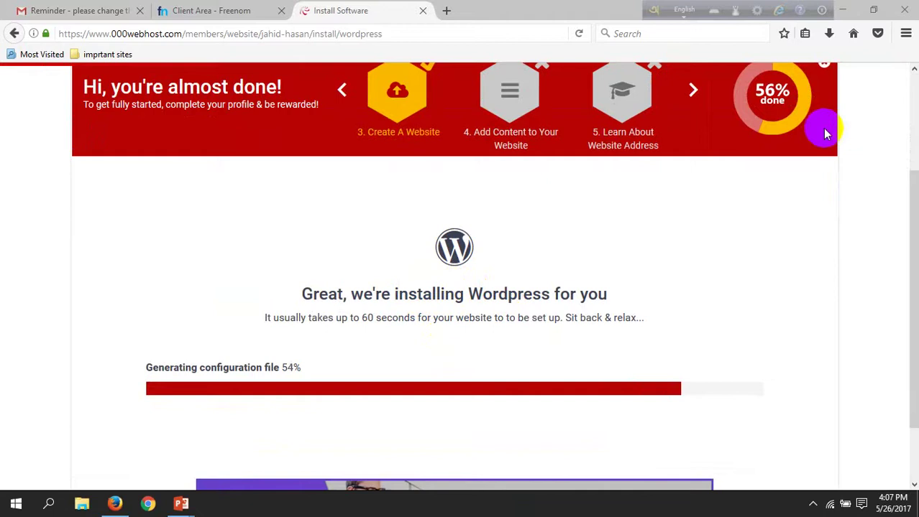
pyautogui.scroll(3, 827, 133)
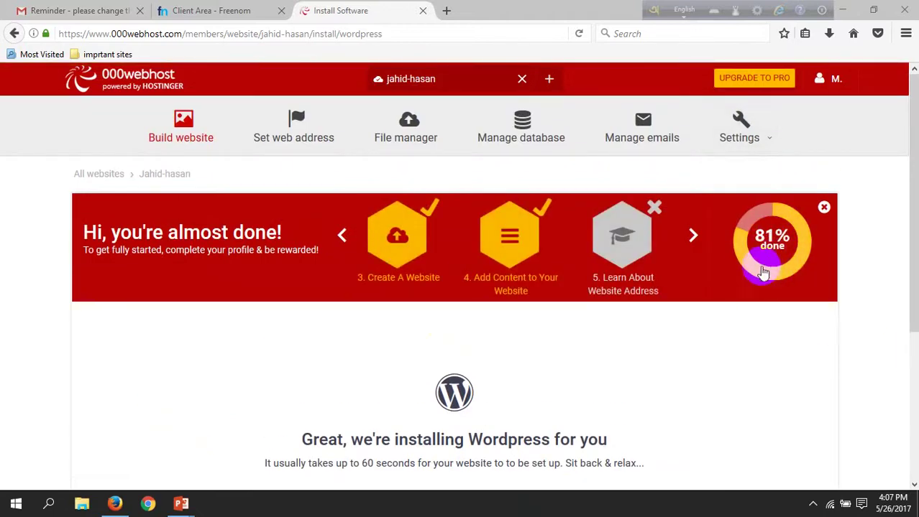
pyautogui.scroll(-2, 762, 270)
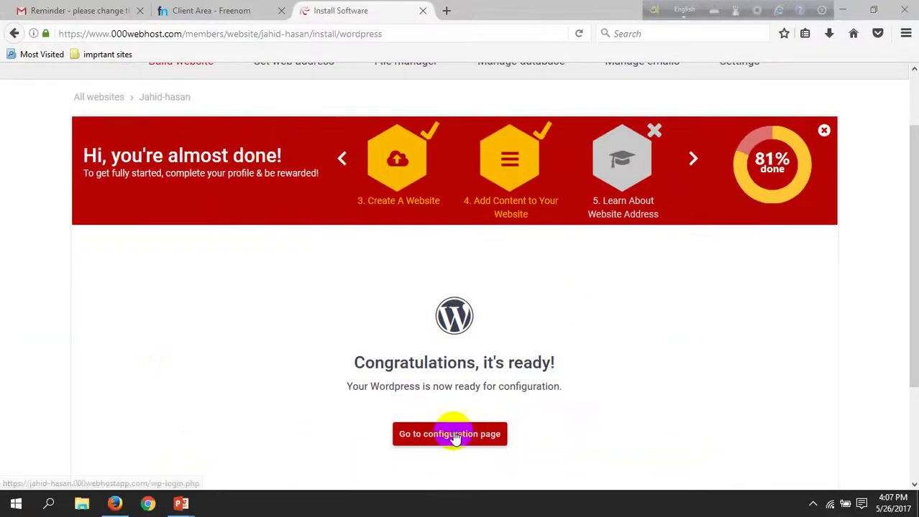
pyautogui.scroll(-1, 447, 403)
pyautogui.scroll(-3, 449, 406)
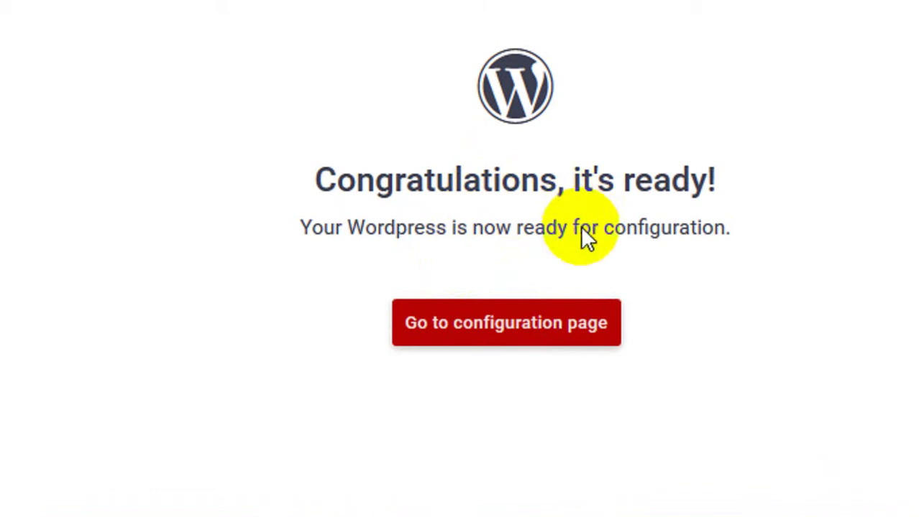
pyautogui.click(579, 322)
# - Sign in to WordPress as admin and save the login in Firefox
pyautogui.click(492, 344)
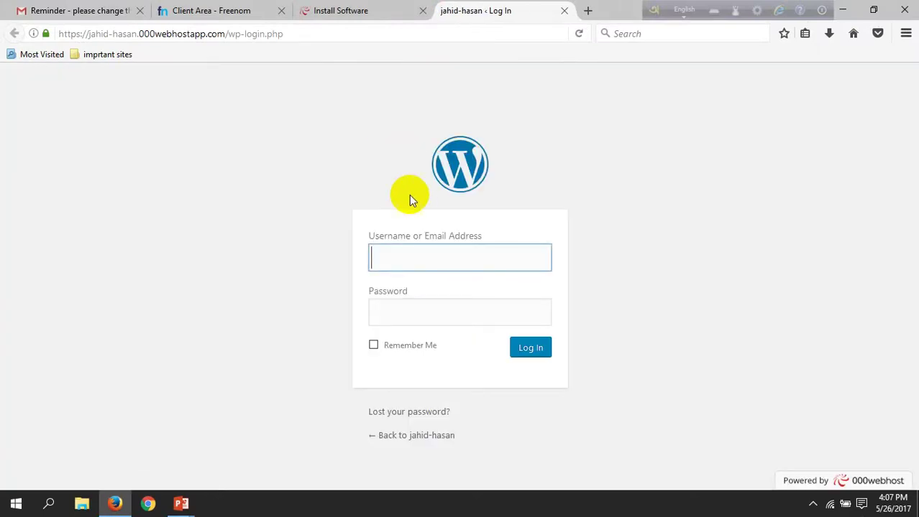
pyautogui.click(425, 264)
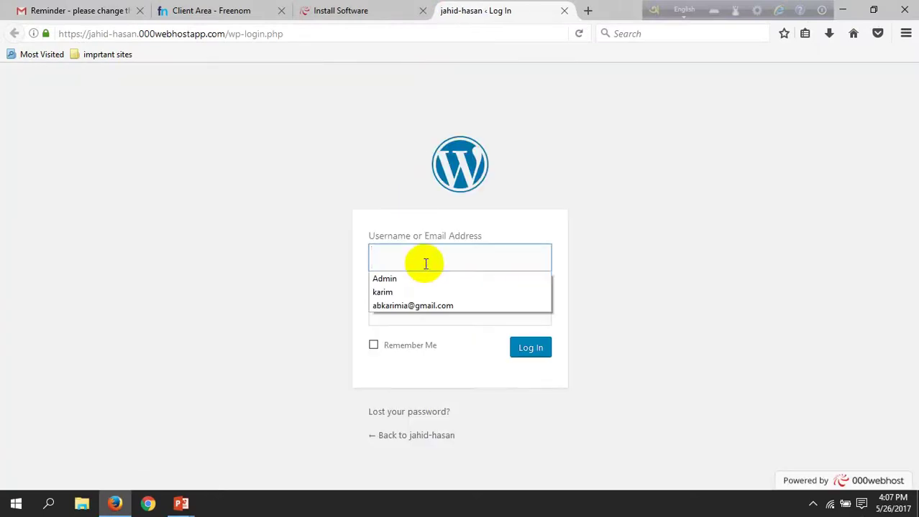
pyautogui.click(416, 280)
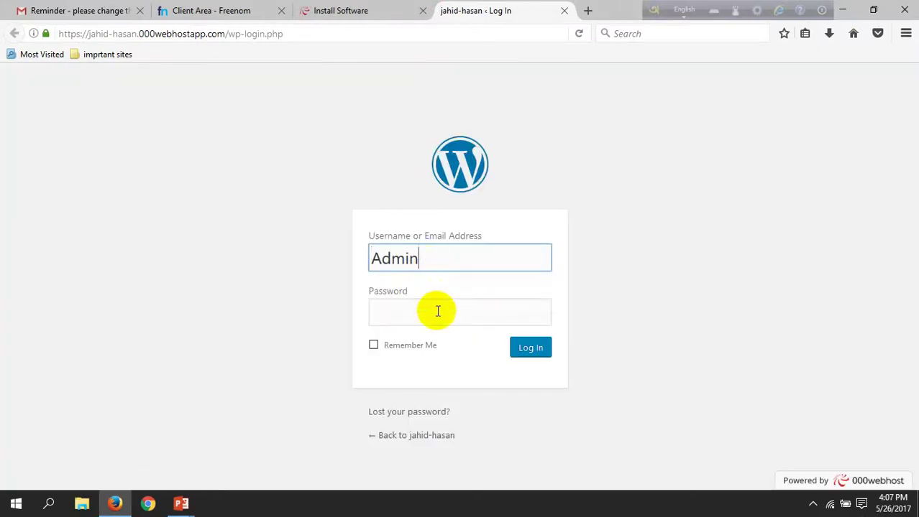
pyautogui.click(438, 316)
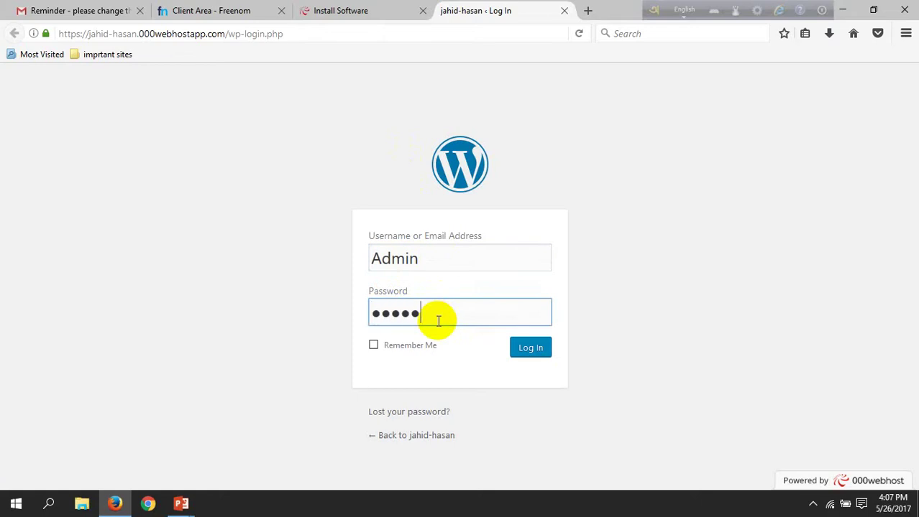
pyautogui.write('1')
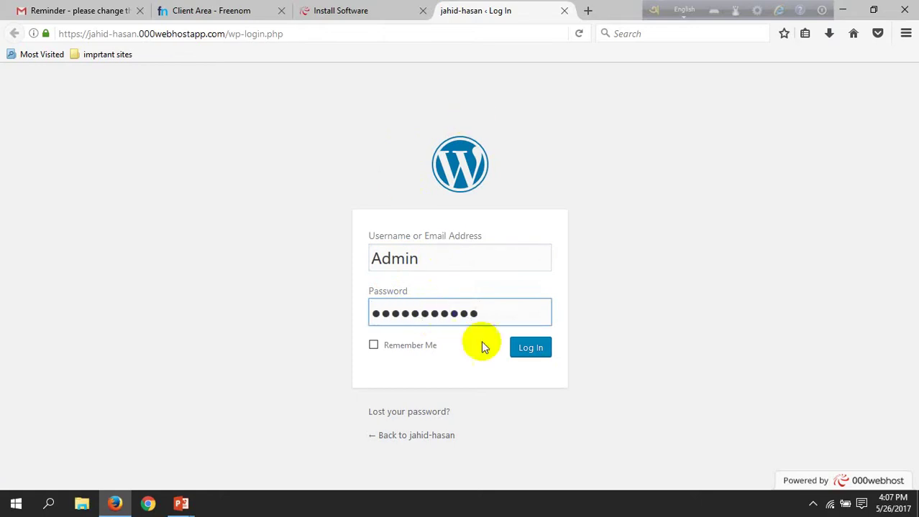
pyautogui.click(532, 349)
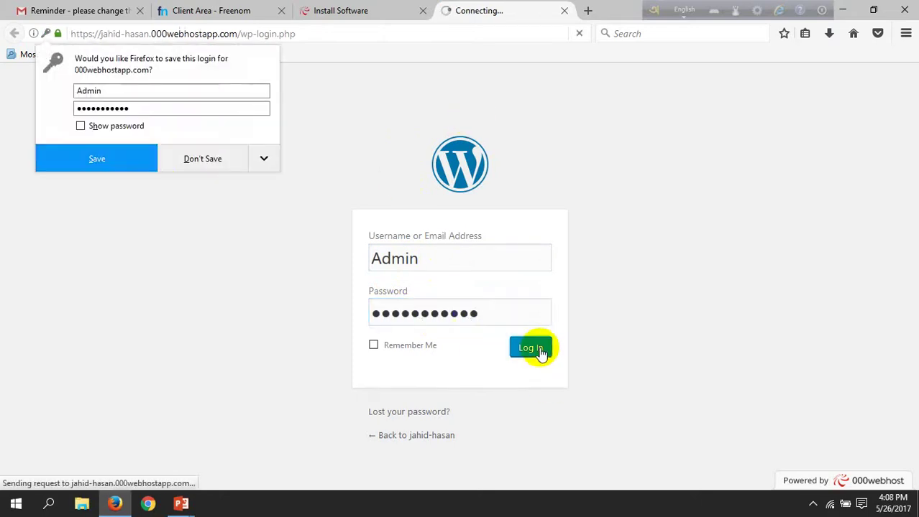
pyautogui.click(131, 171)
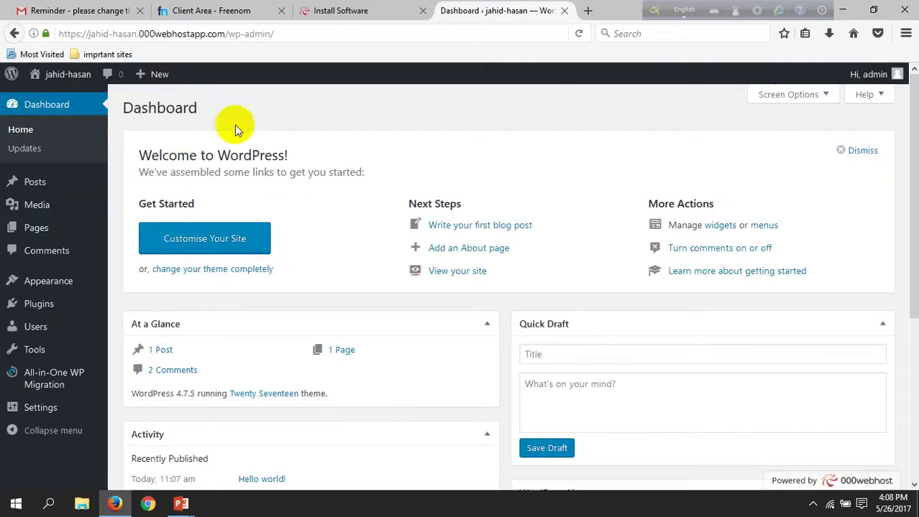
# - Glance at the Freenom and Install Software tabs, then return to the WordPress Dashboard
pyautogui.scroll(-2, 400, 248)
pyautogui.scroll(2, 416, 245)
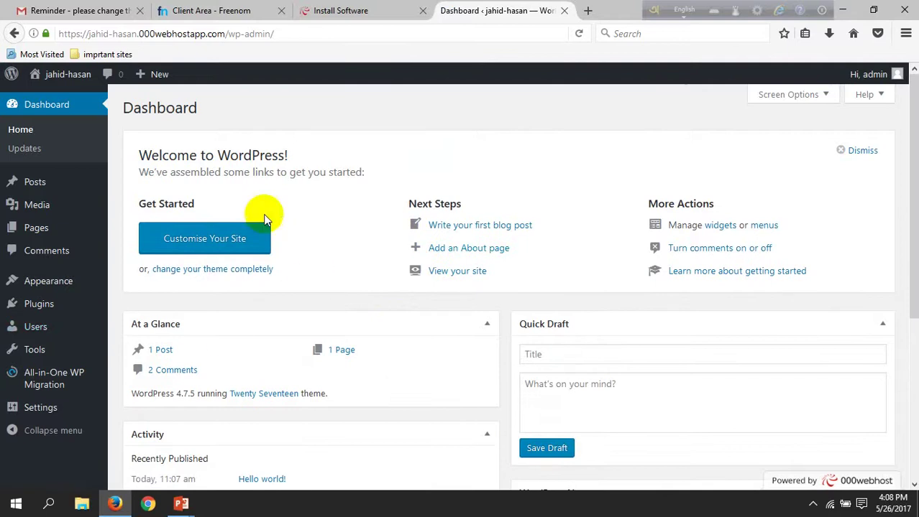
pyautogui.scroll(-3, 174, 232)
pyautogui.scroll(3, 175, 228)
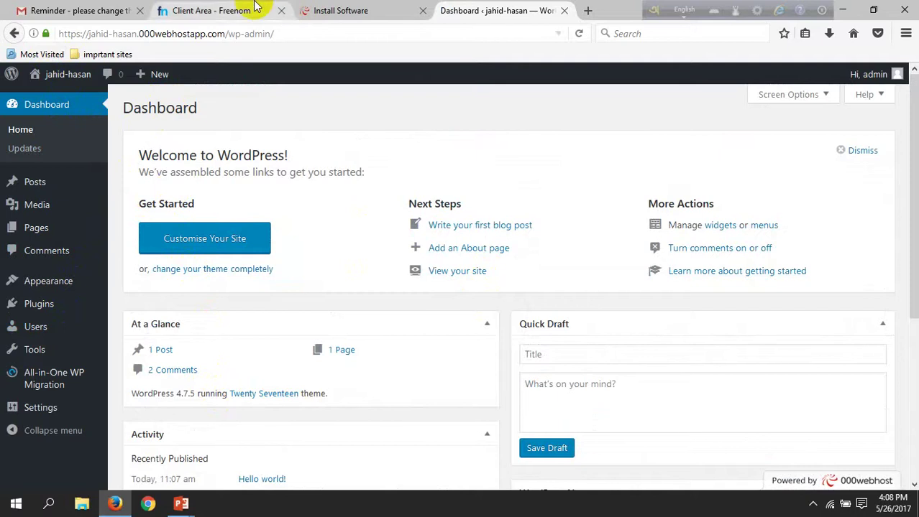
pyautogui.click(166, 10)
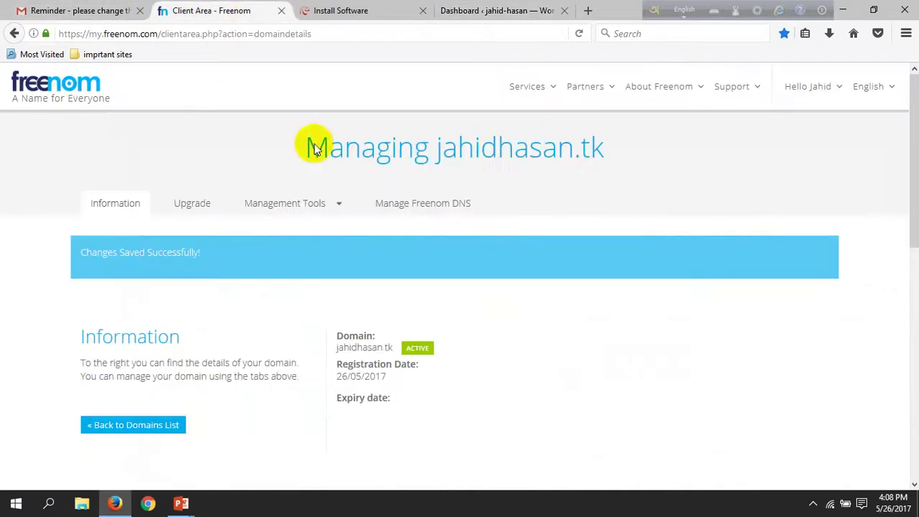
pyautogui.click(386, 8)
pyautogui.click(488, 11)
# - Open All Posts, showing the Hello world! post, and start a new post
pyautogui.scroll(-5, 72, 359)
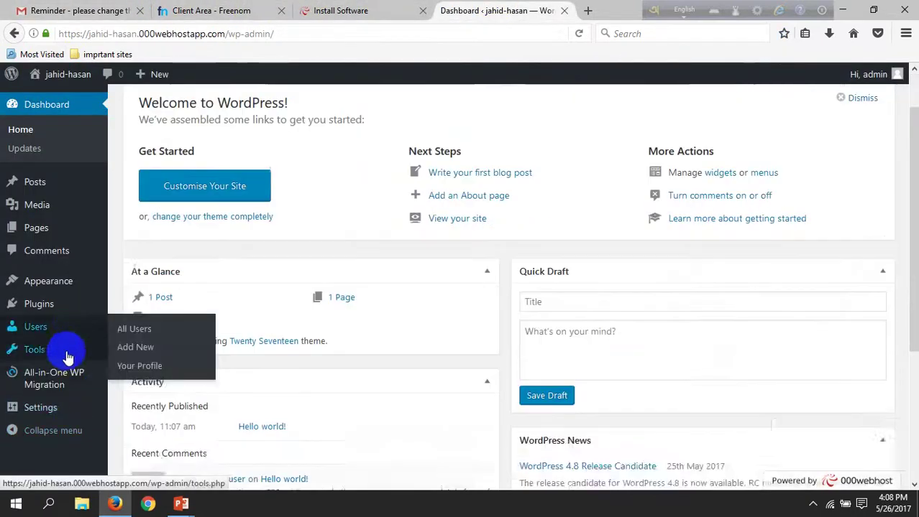
pyautogui.moveTo(12, 74)
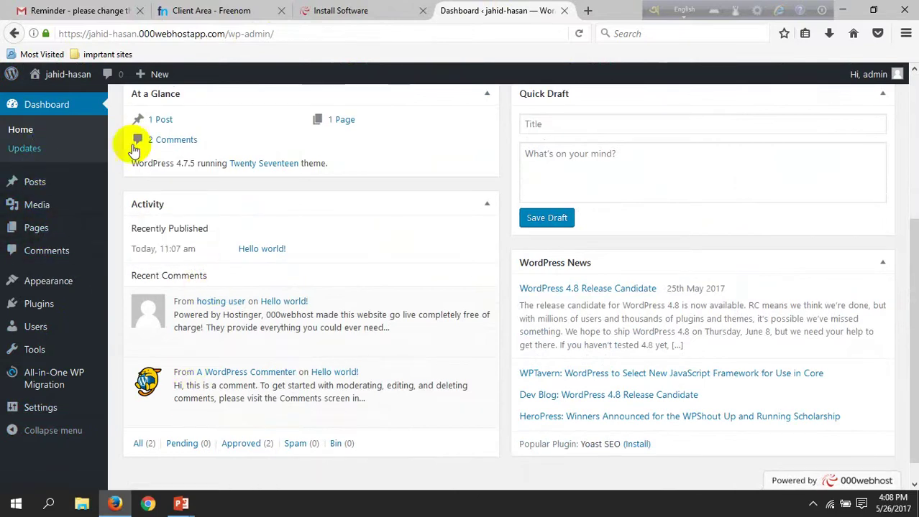
pyautogui.moveTo(51, 195)
pyautogui.click(134, 184)
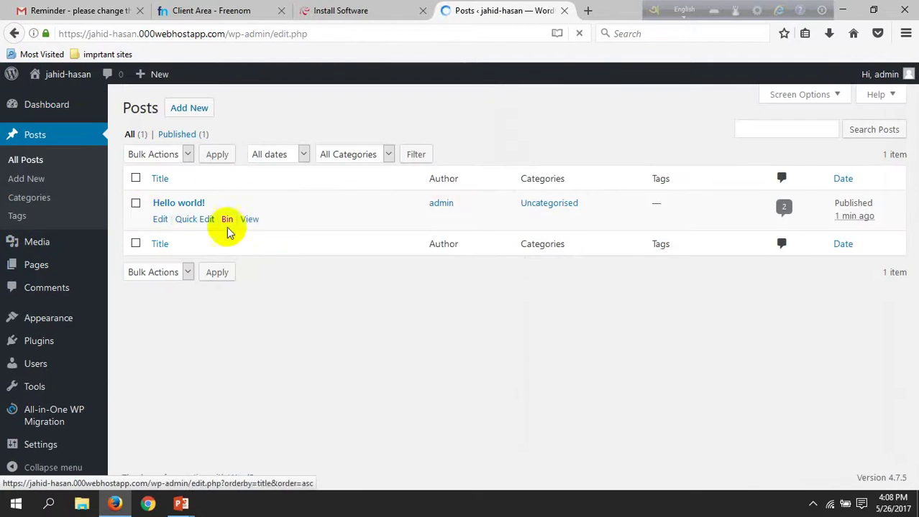
pyautogui.click(55, 181)
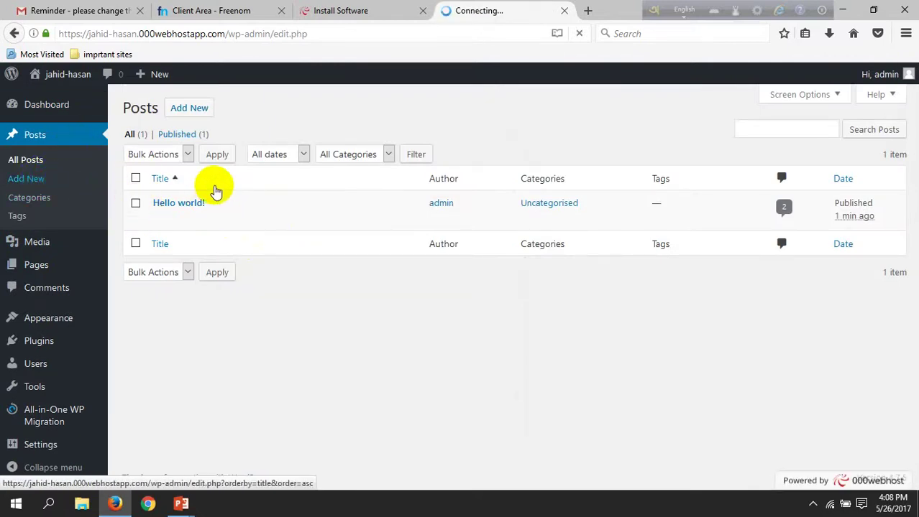
# - Publish a post titled 'Free trial' with the text 'This is for new trial only.' and view it
pyautogui.click(83, 192)
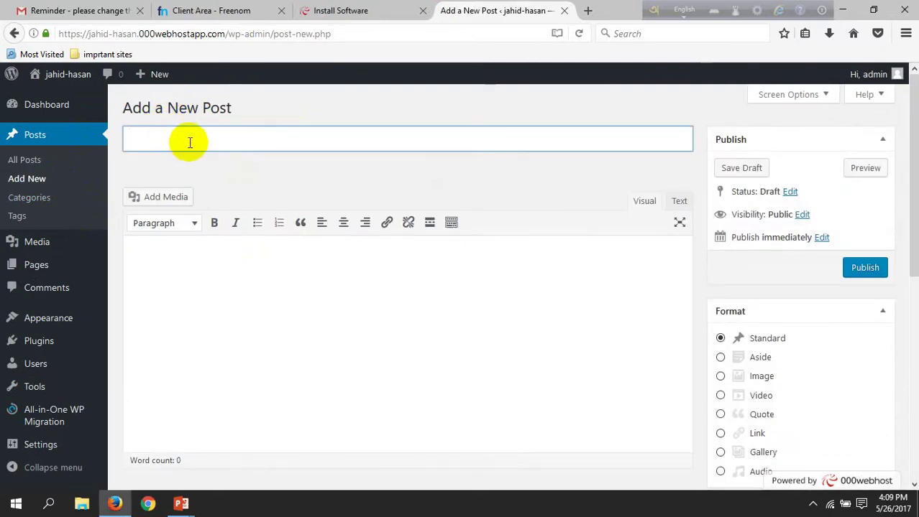
pyautogui.write('ee trial')
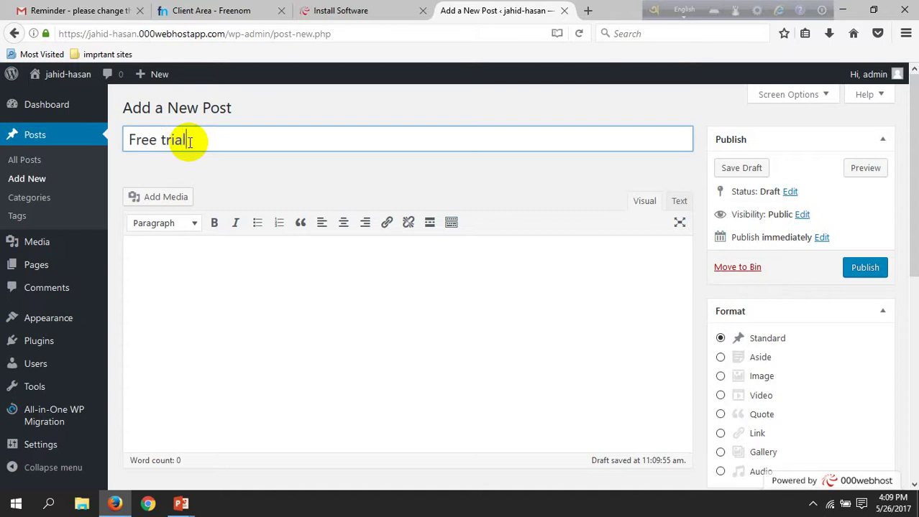
pyautogui.click(231, 298)
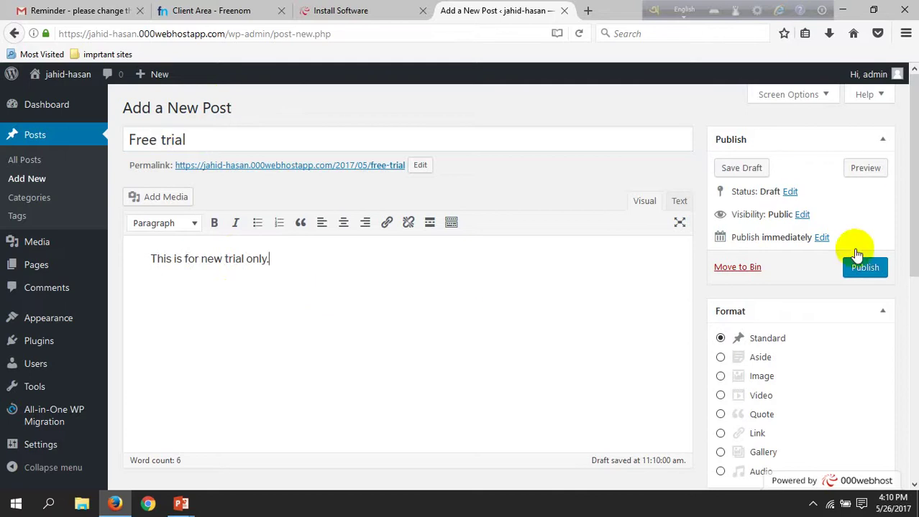
pyautogui.click(870, 273)
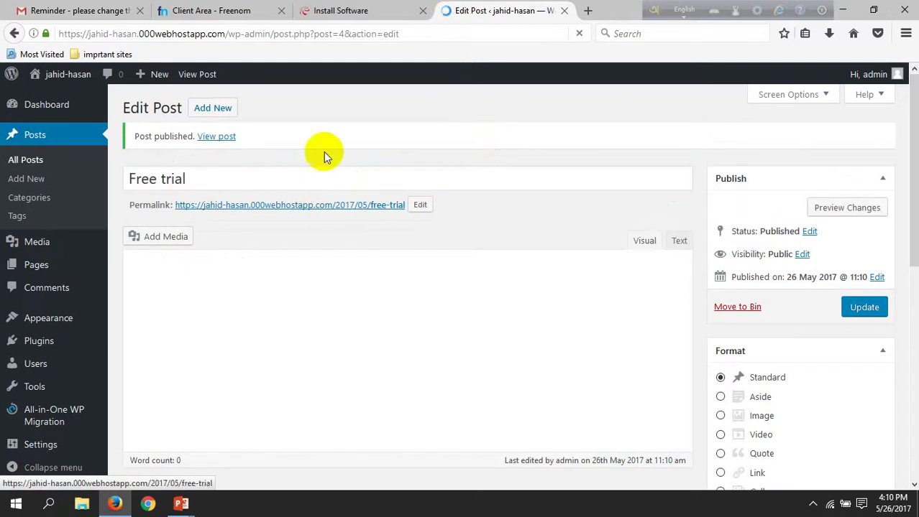
pyautogui.click(217, 137)
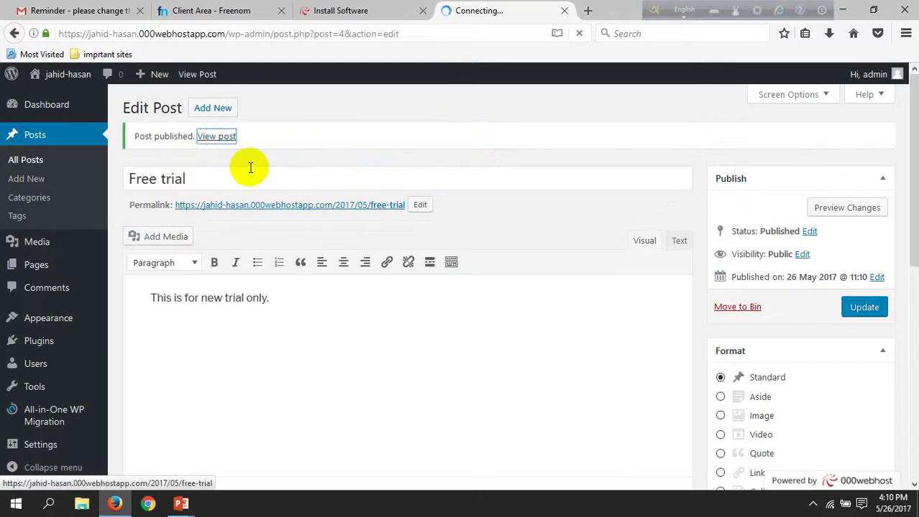
# - Check the Freenom and 000webhost install tabs, then return to the Free trial post
pyautogui.click(323, 208)
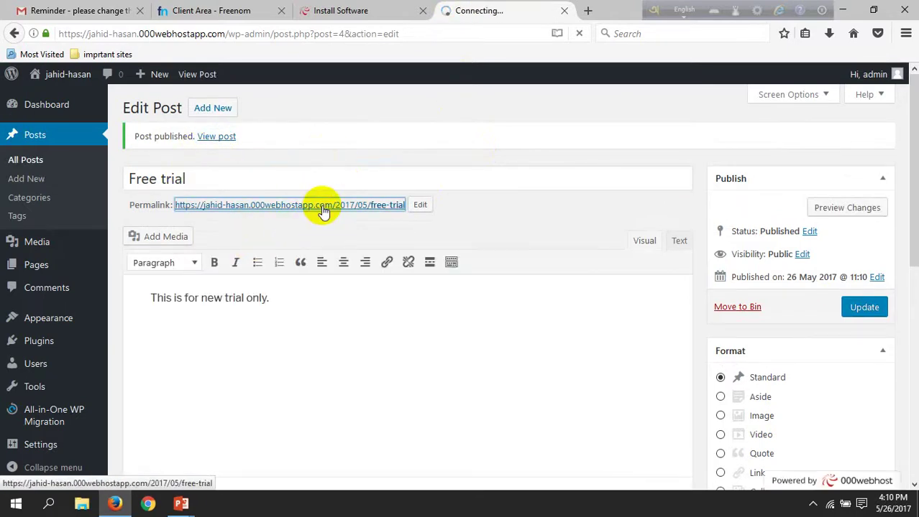
pyautogui.click(222, 6)
pyautogui.click(385, 6)
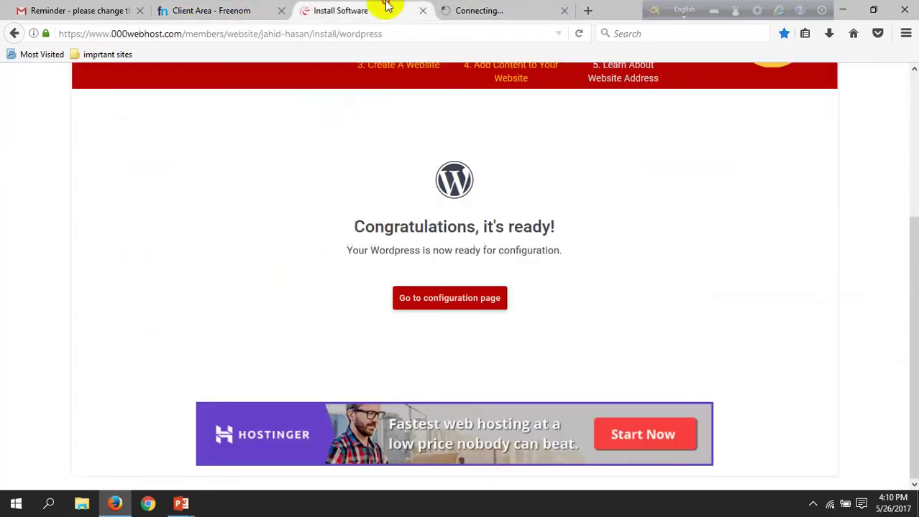
pyautogui.scroll(5, 361, 204)
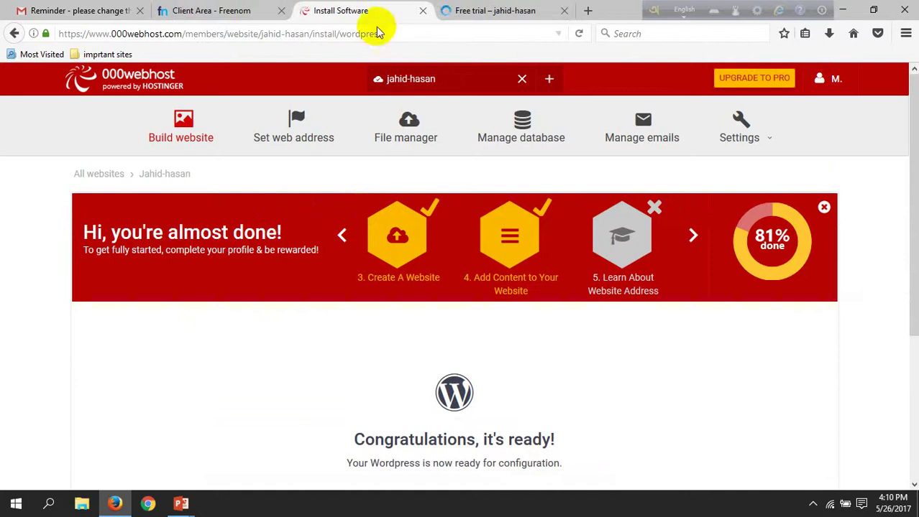
pyautogui.click(485, 11)
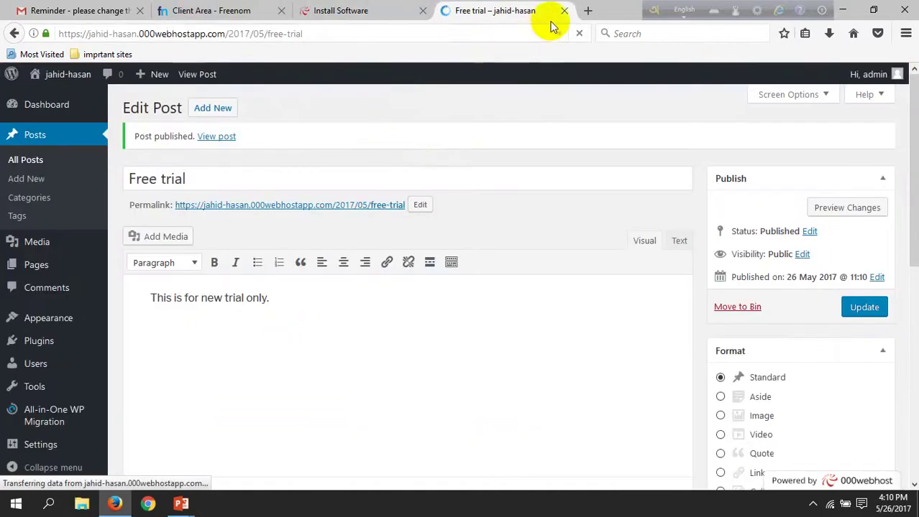
# - Scroll through the live Free trial post, then go back to its Edit Post page
pyautogui.click(588, 11)
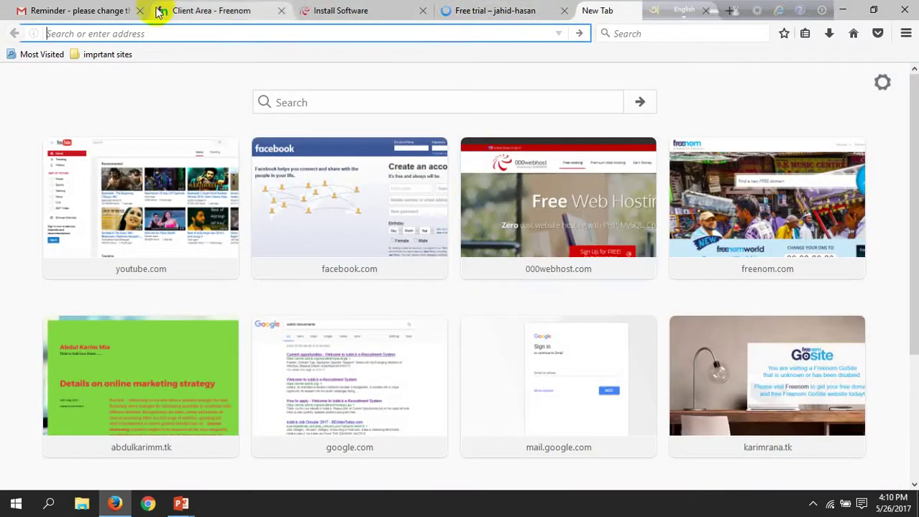
pyautogui.click(456, 11)
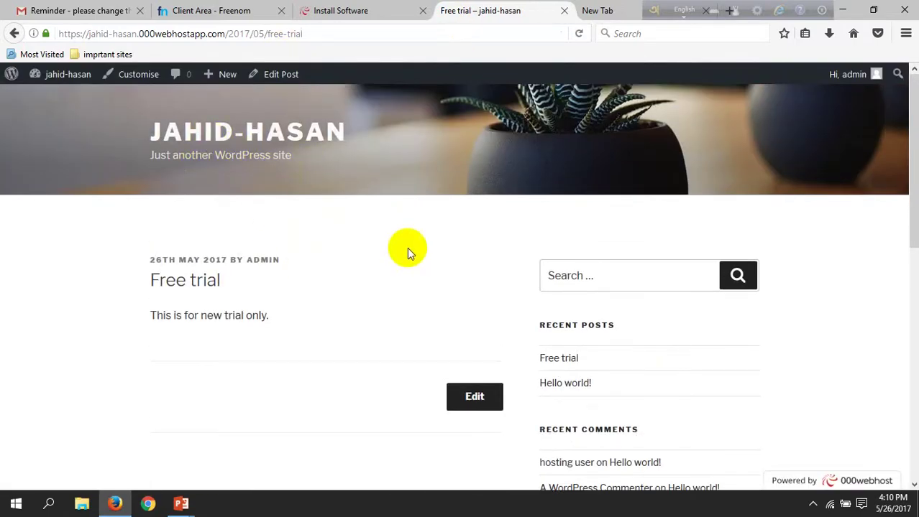
pyautogui.scroll(-10, 739, 176)
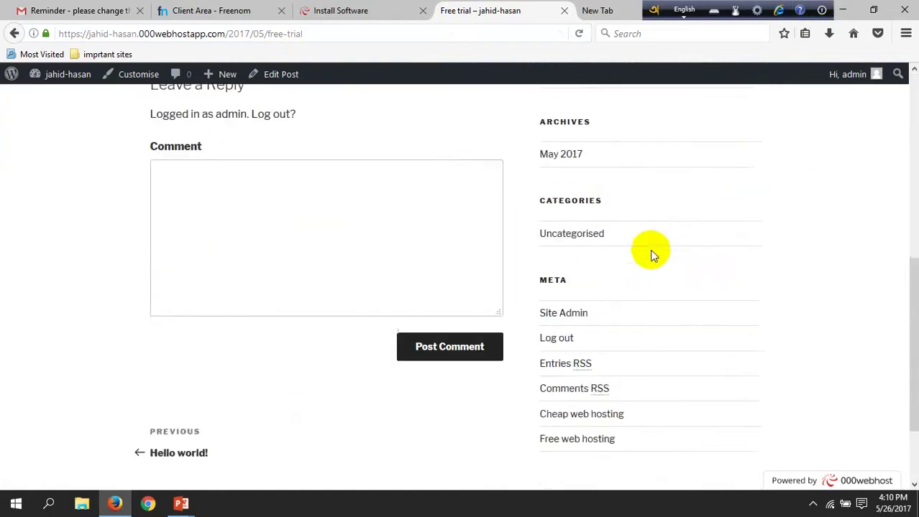
pyautogui.scroll(10, 628, 242)
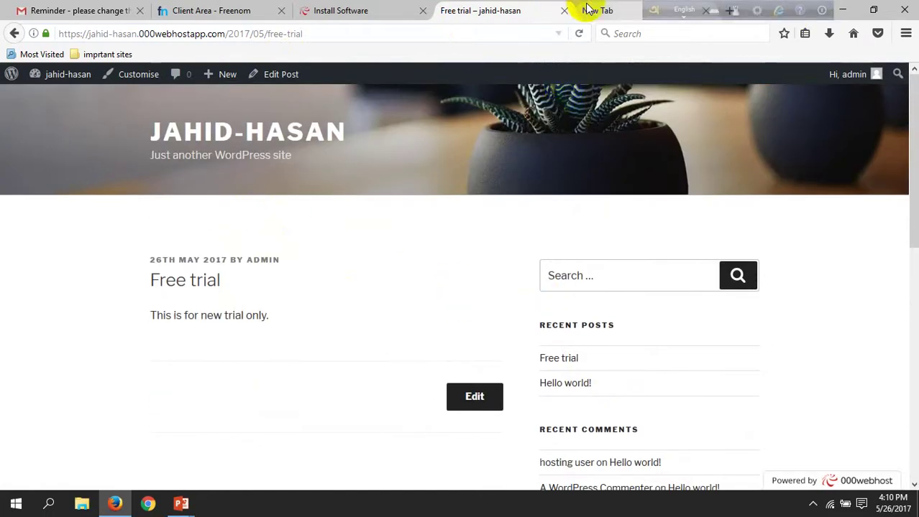
pyautogui.click(351, 10)
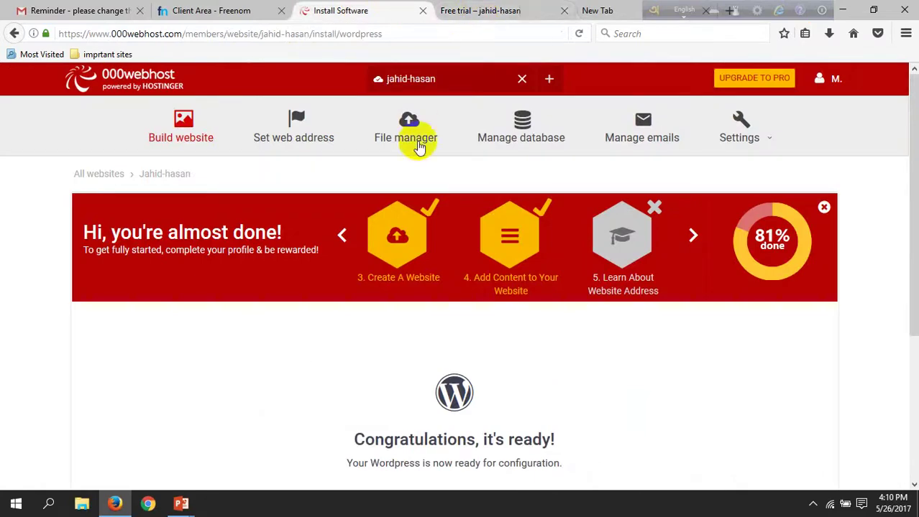
pyautogui.click(483, 11)
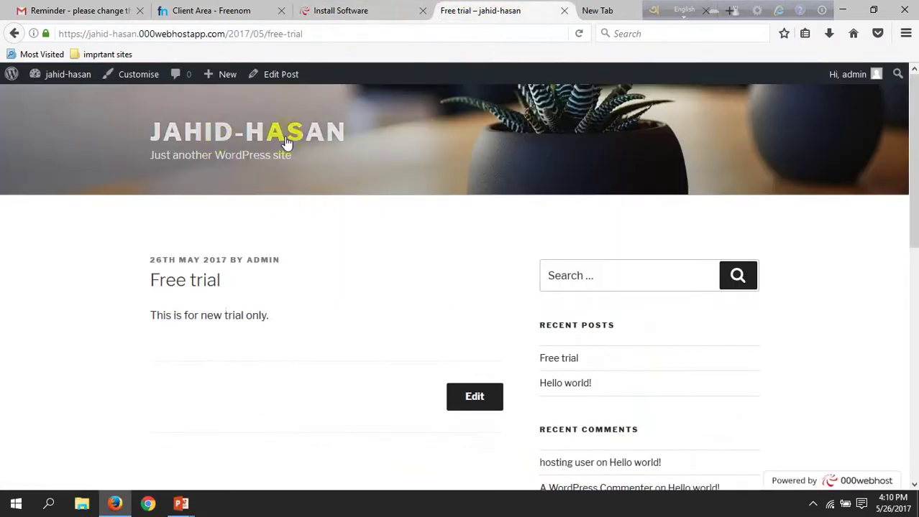
pyautogui.click(15, 33)
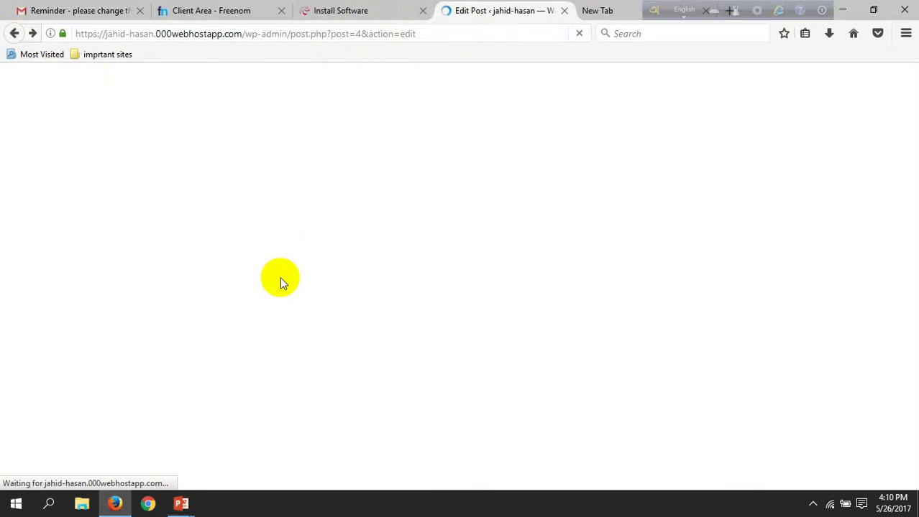